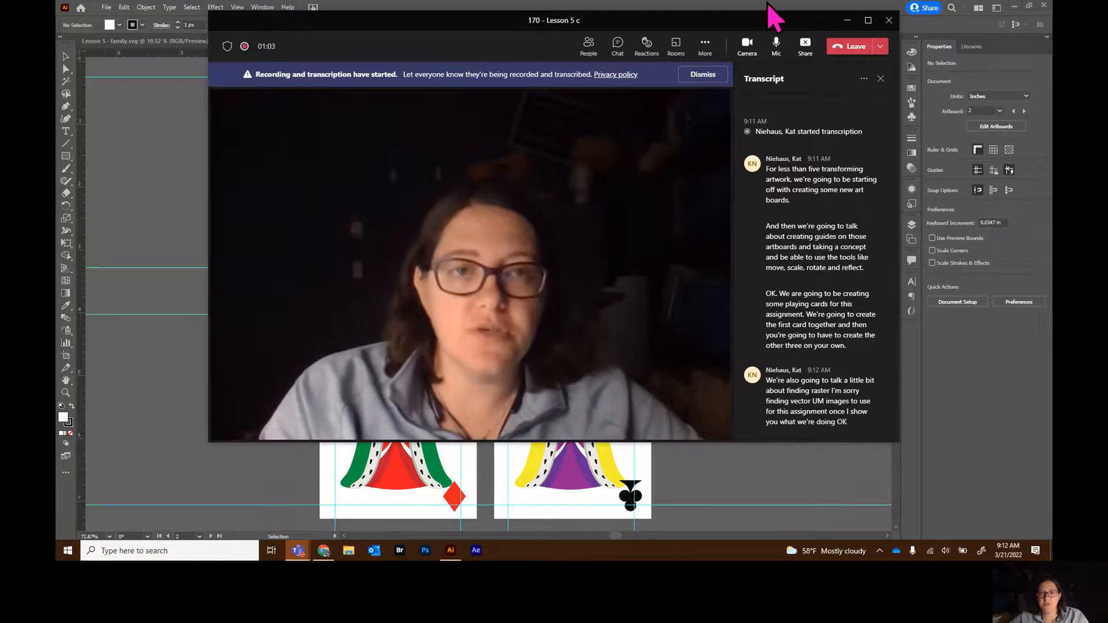
Create a new document in inches, 2.5 in wide by 3.5 in high, with 4 artboards
click(847, 20)
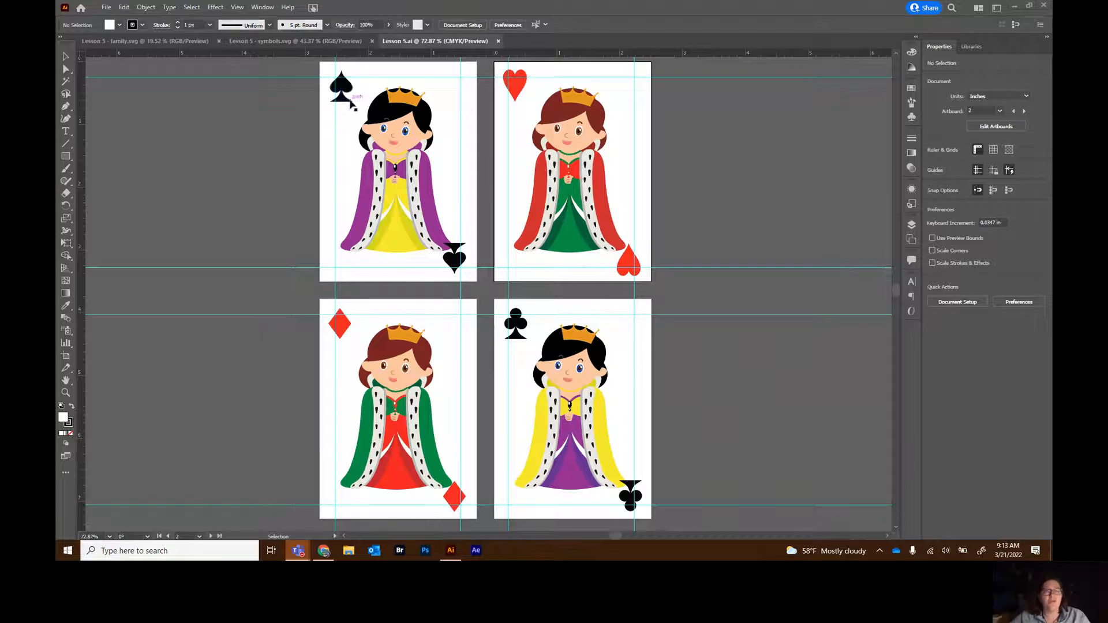
click(107, 7)
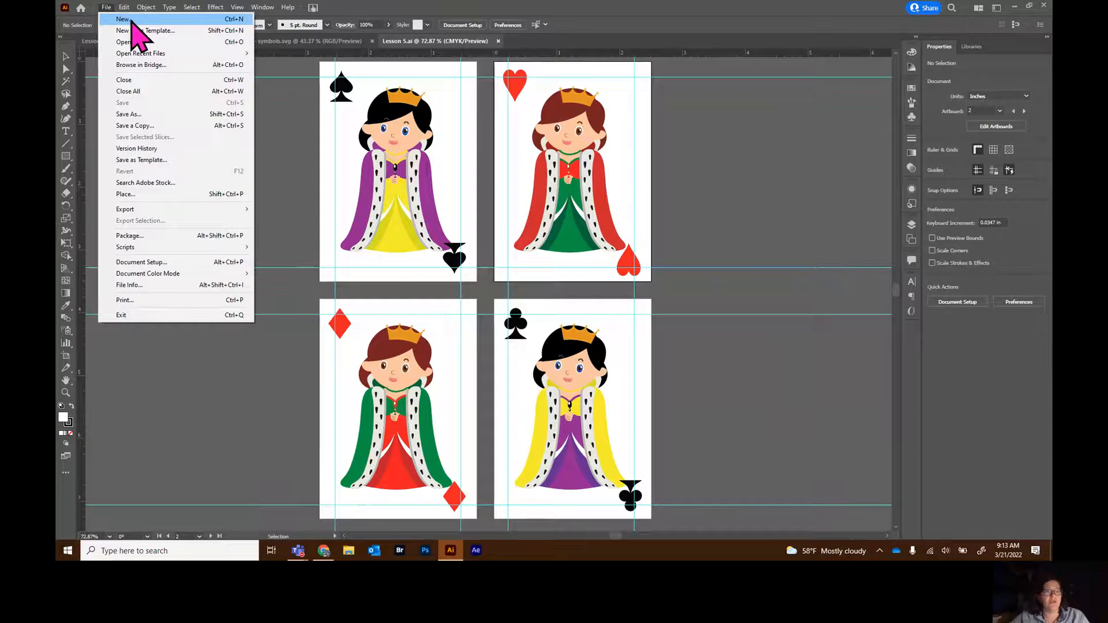
click(131, 21)
click(795, 113)
text(2.5)
key(Tab)
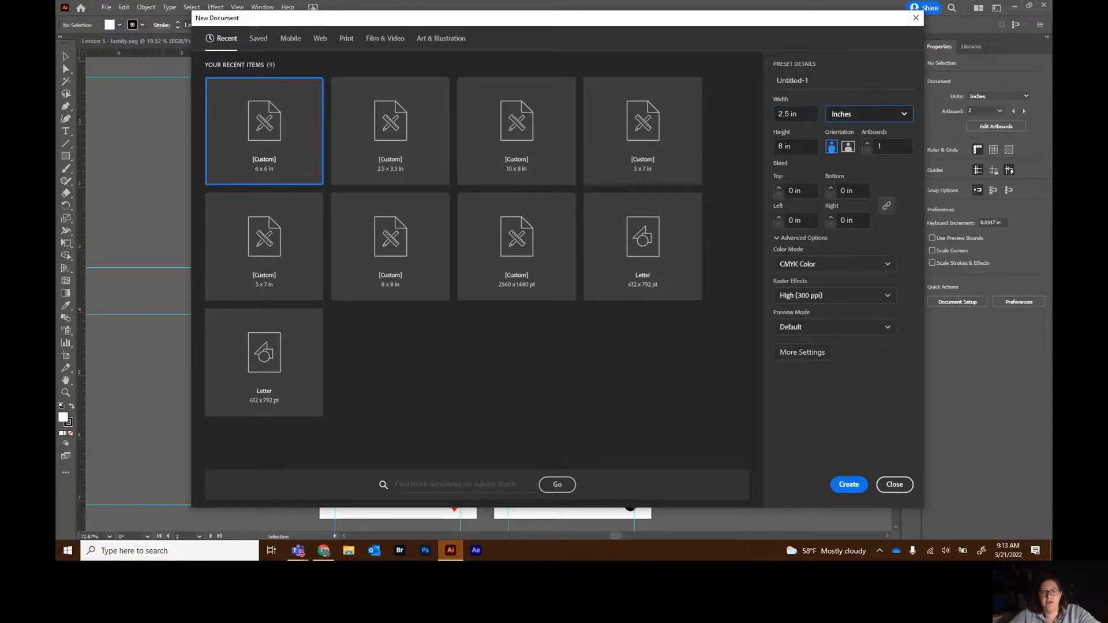
key(Tab)
text(3)
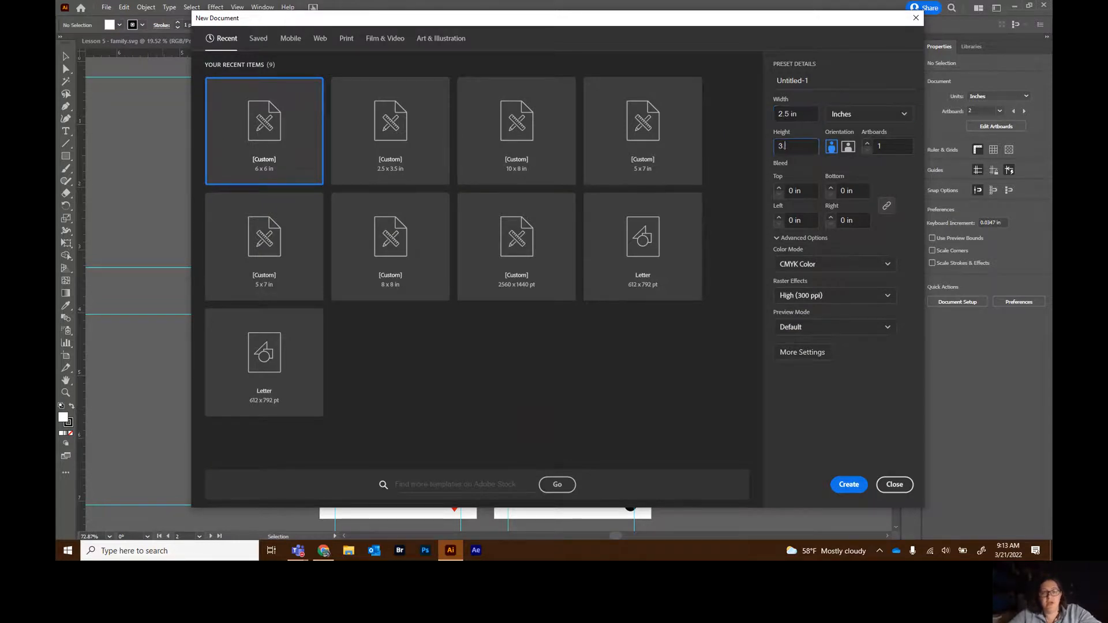
text(.5)
key(Tab)
click(866, 145)
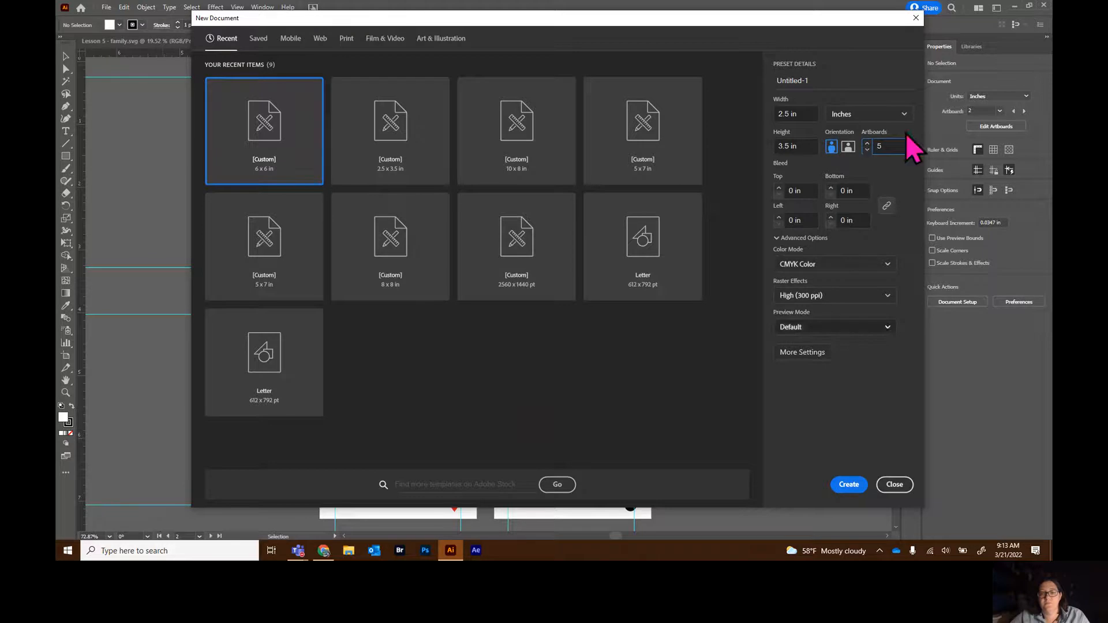
click(866, 151)
click(848, 489)
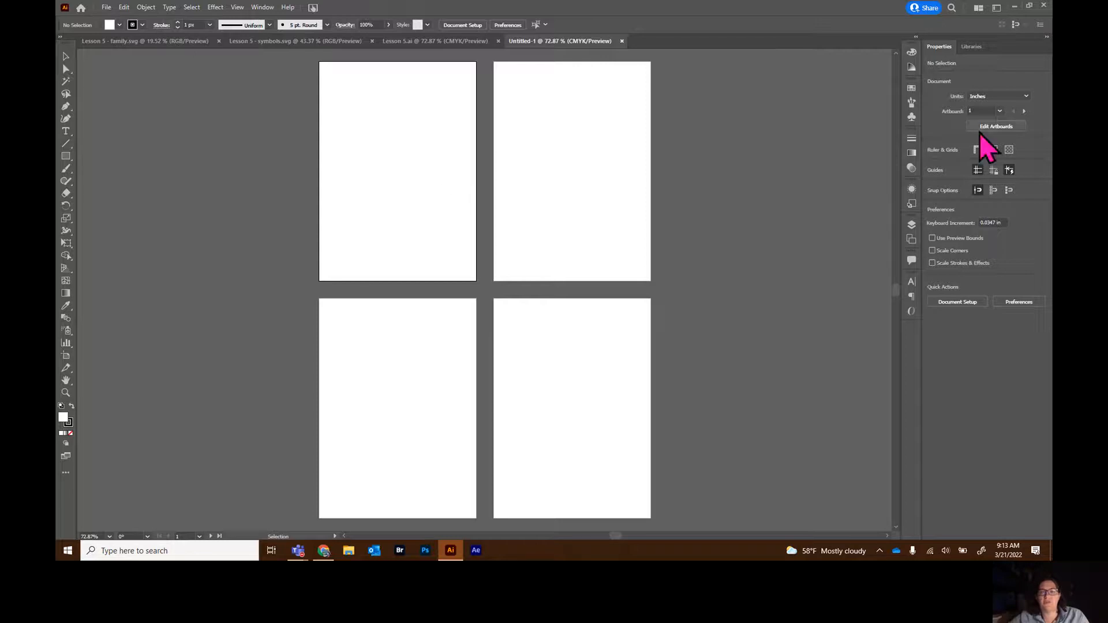
Rename Artboard 1 as Spade and Artboard 2 as Heart
click(994, 128)
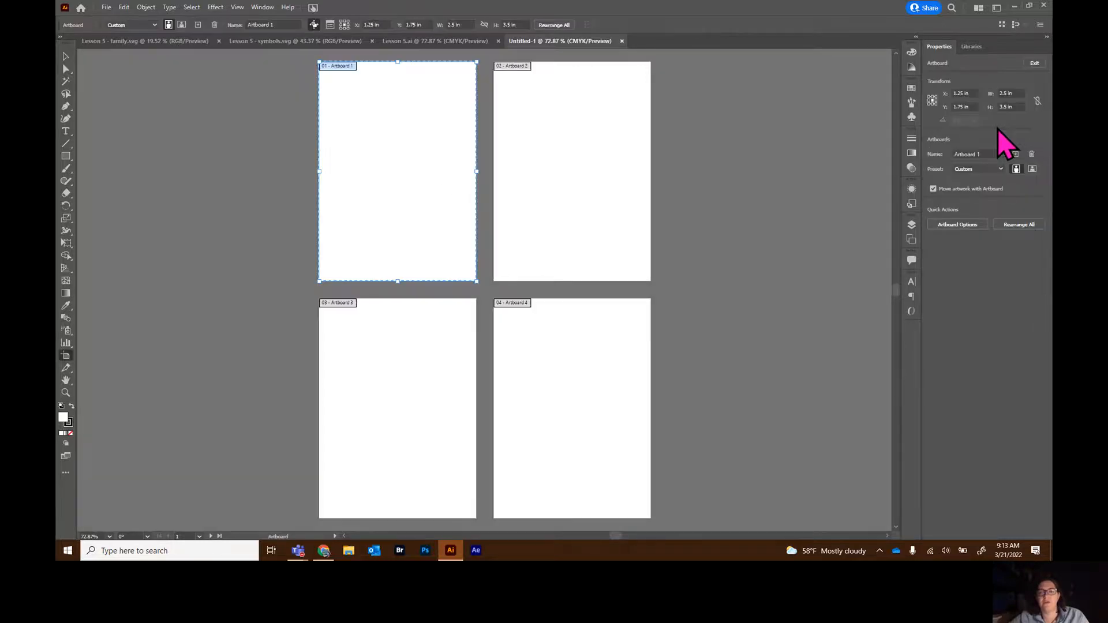
click(981, 153)
drag(980, 153, 922, 166)
text(Spade)
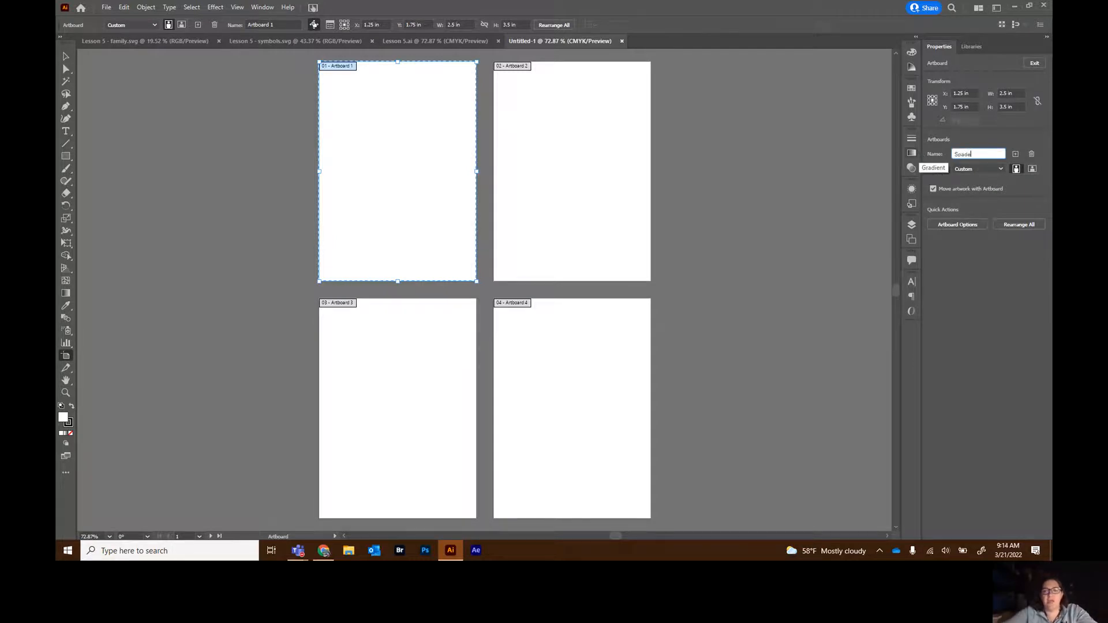
key(Return)
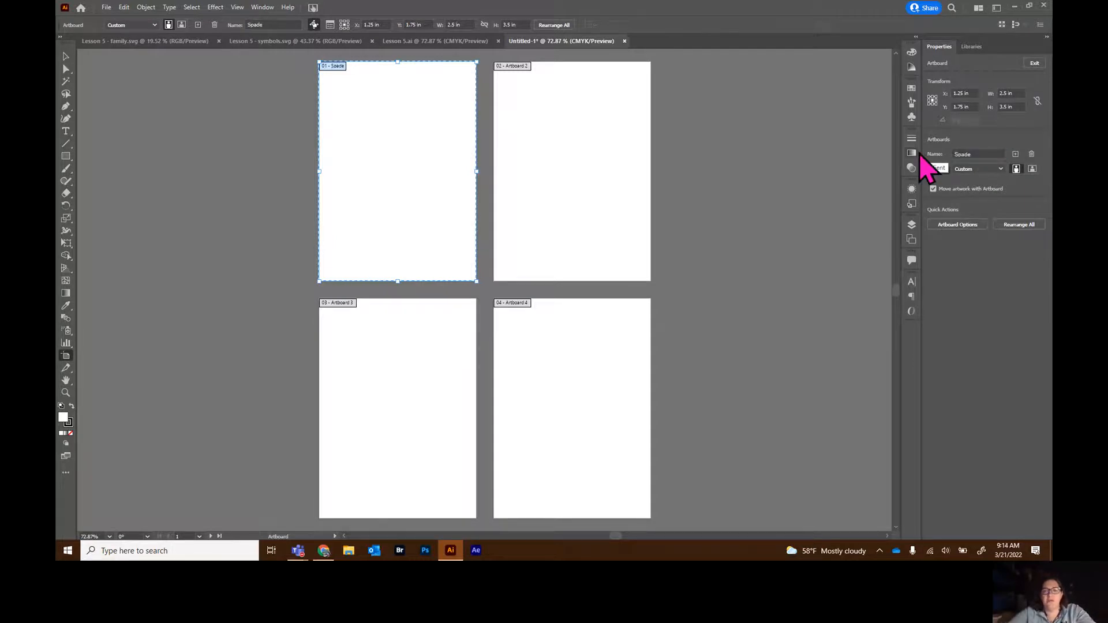
click(598, 153)
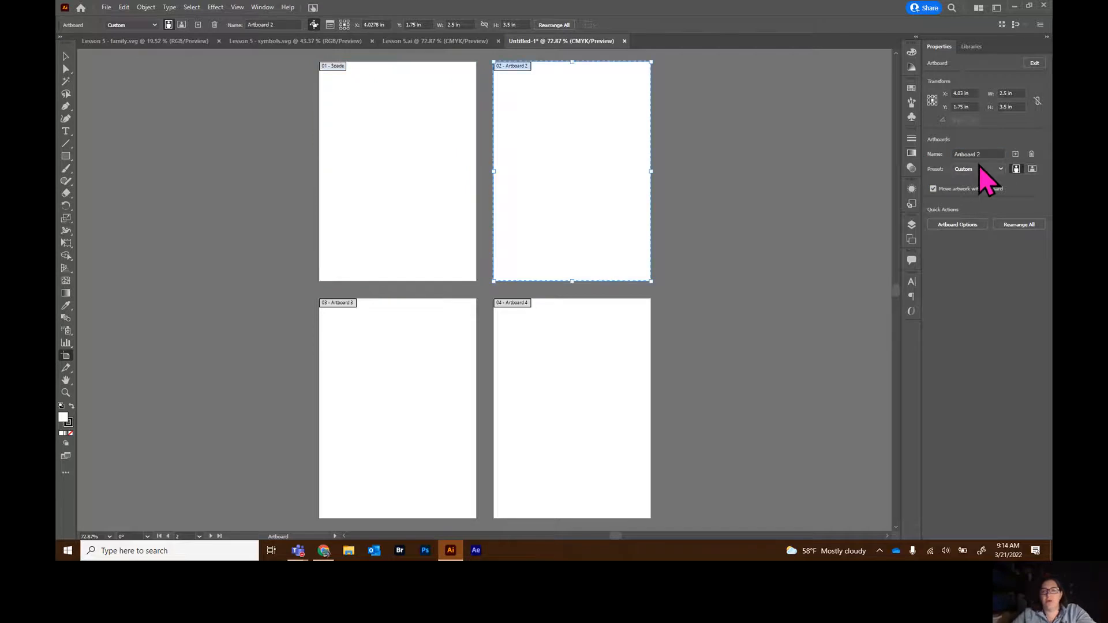
drag(989, 154, 886, 156)
text(Heart)
key(Return)
Rename Artboard 3 as Diamond and Artboard 4 as Club
click(437, 385)
drag(993, 154, 874, 154)
text(Diamond)
key(Return)
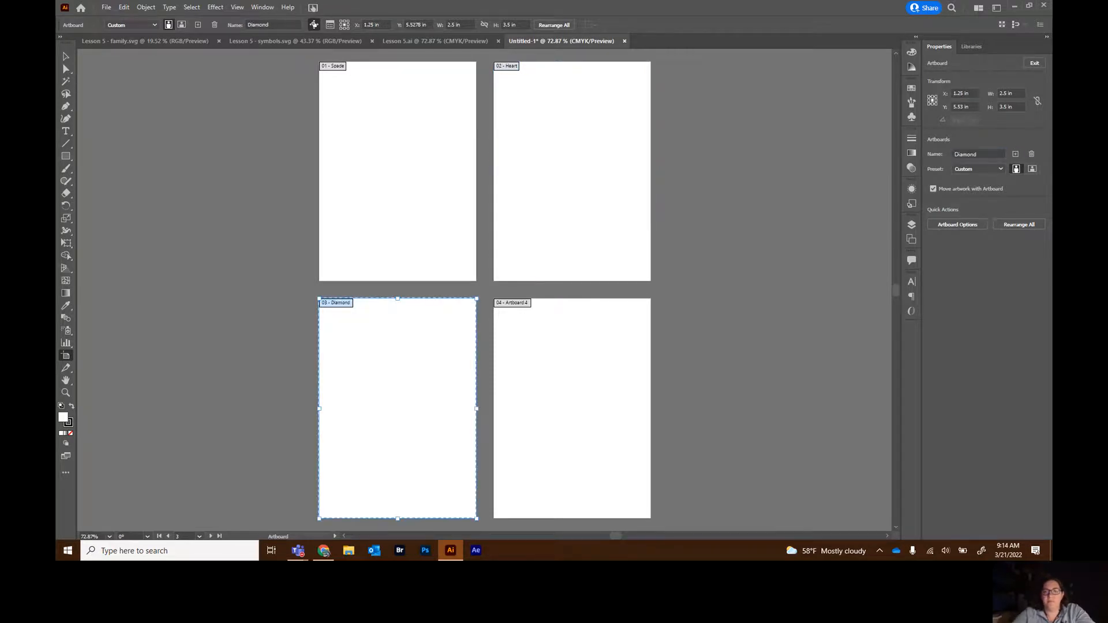
click(523, 364)
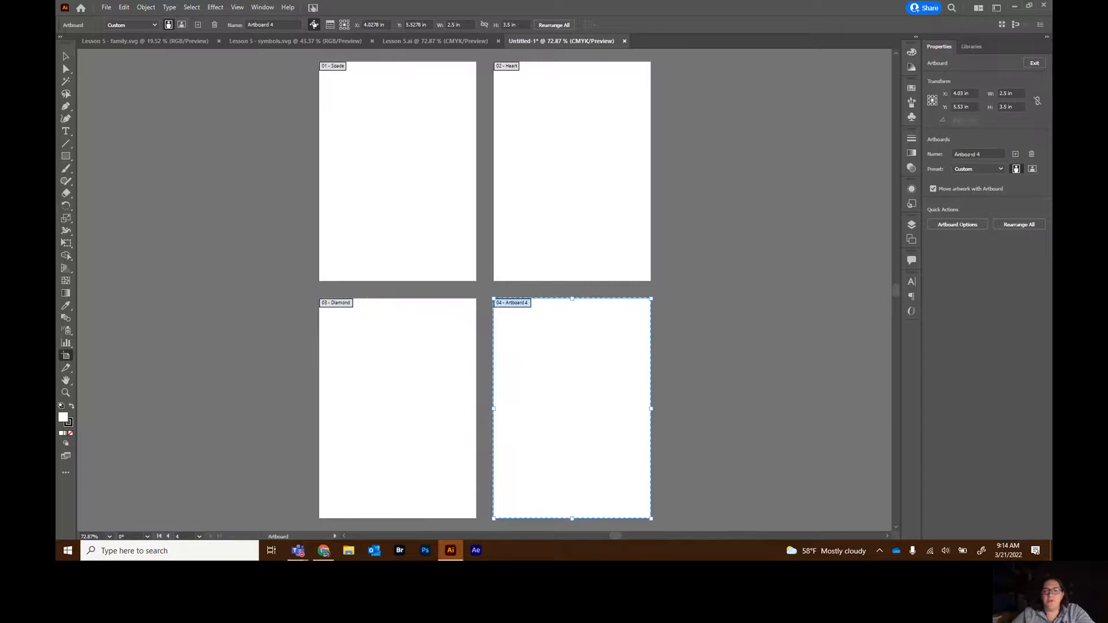
drag(990, 154, 904, 152)
text(Club)
key(Return)
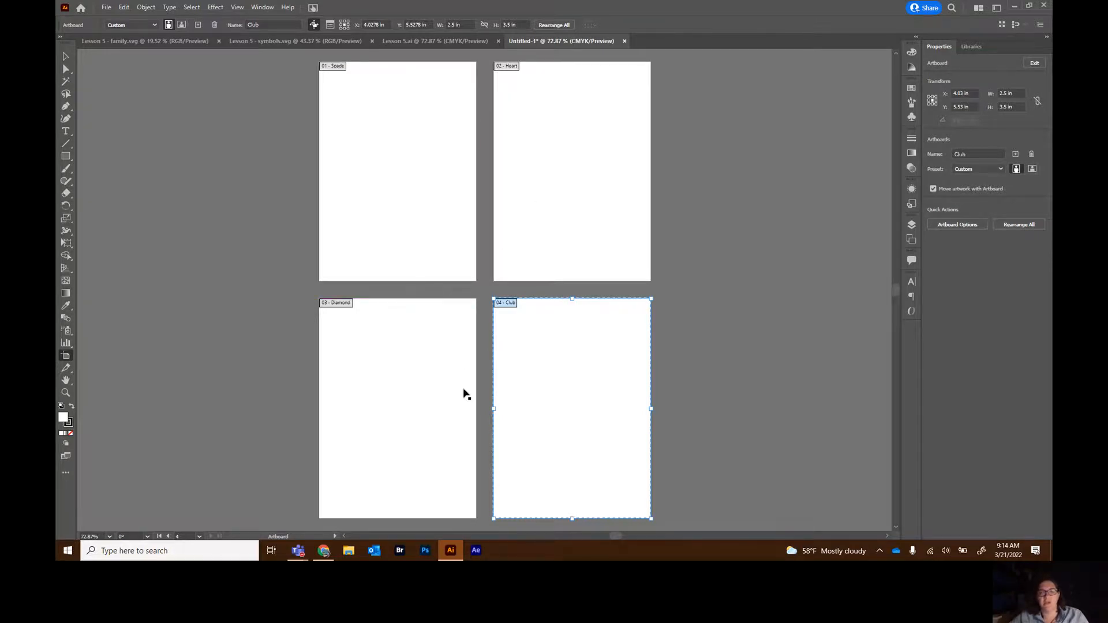
Rearrange all artboards with 0.25 in spacing in two columns, and leave artboard editing
click(1019, 226)
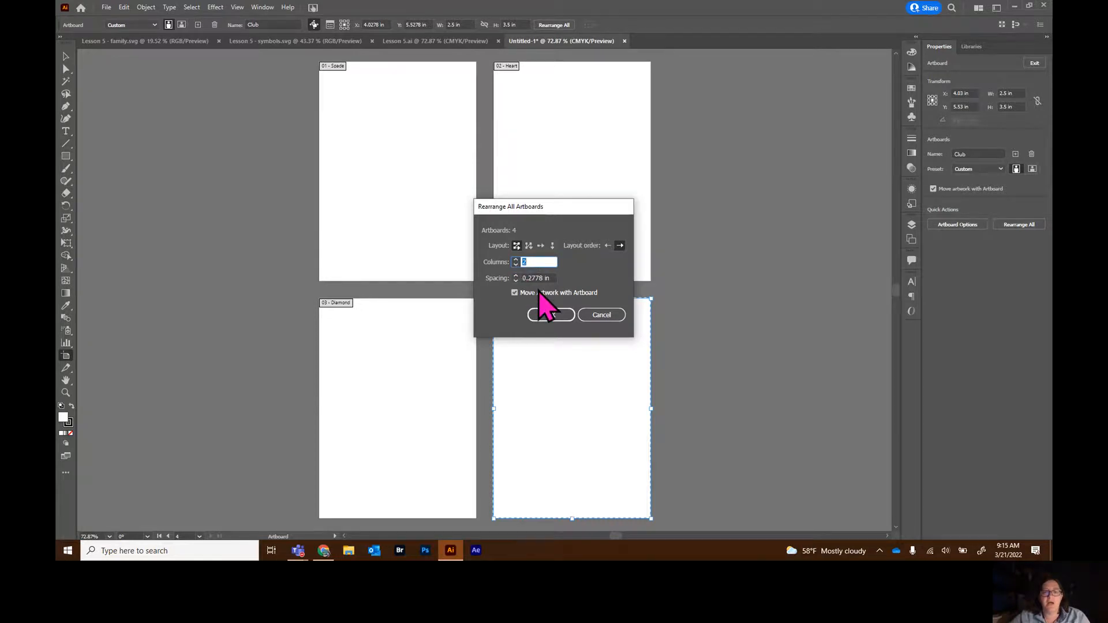
click(515, 281)
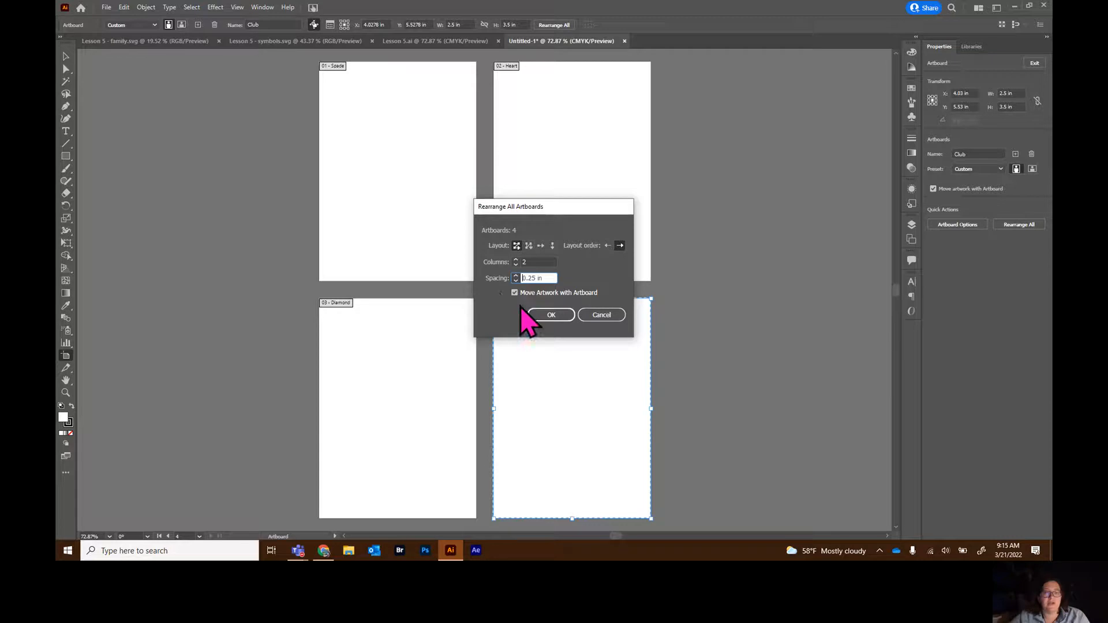
click(553, 316)
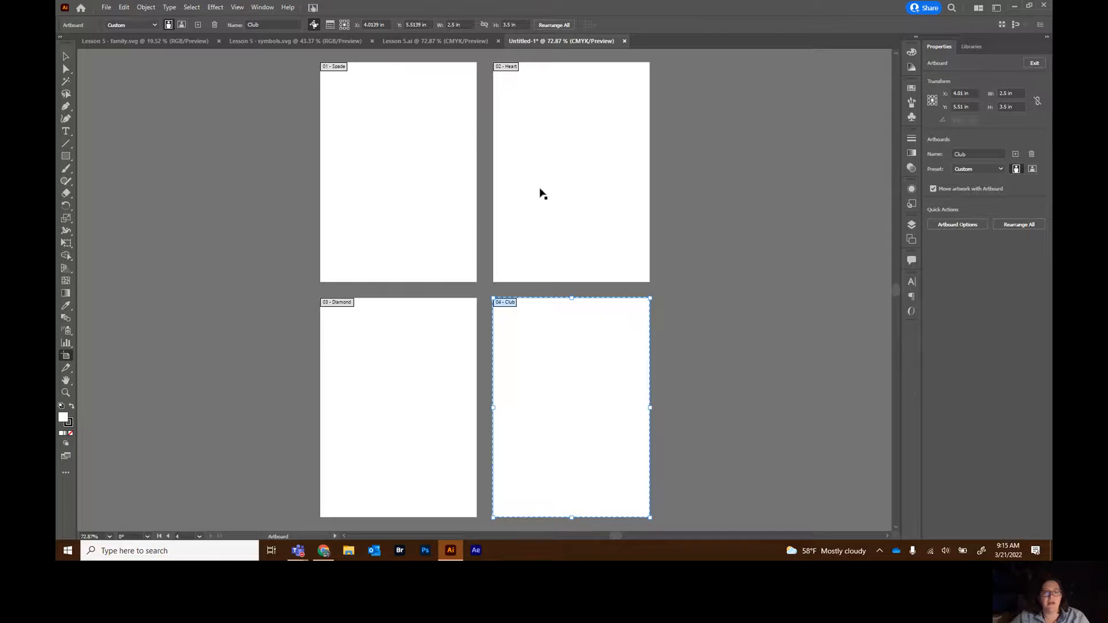
click(67, 60)
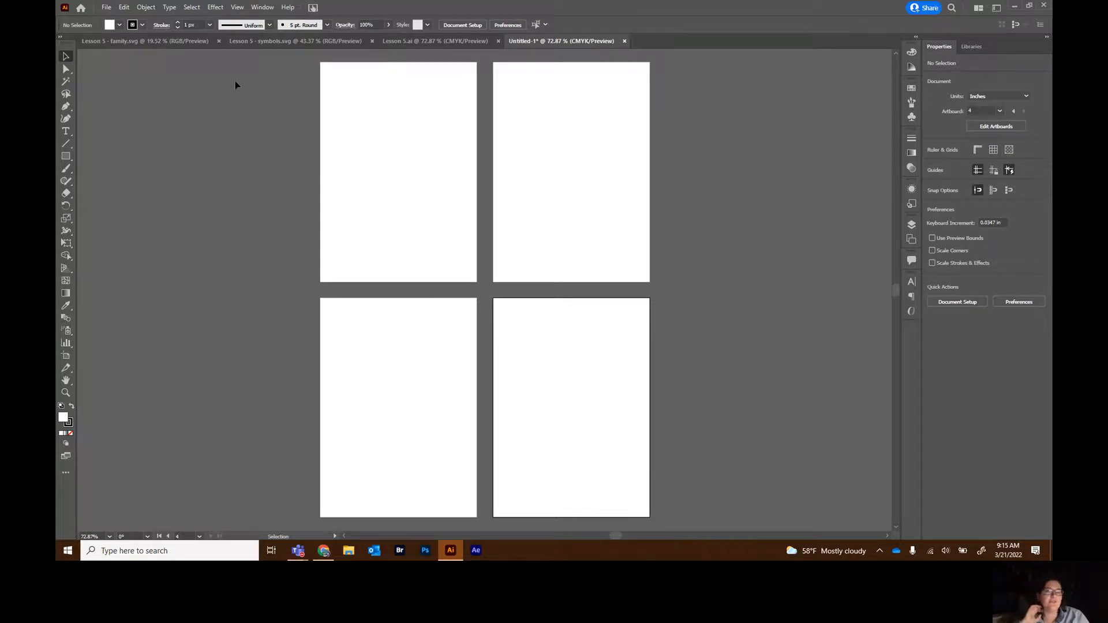
Show the rulers and change them to global rulers
click(238, 11)
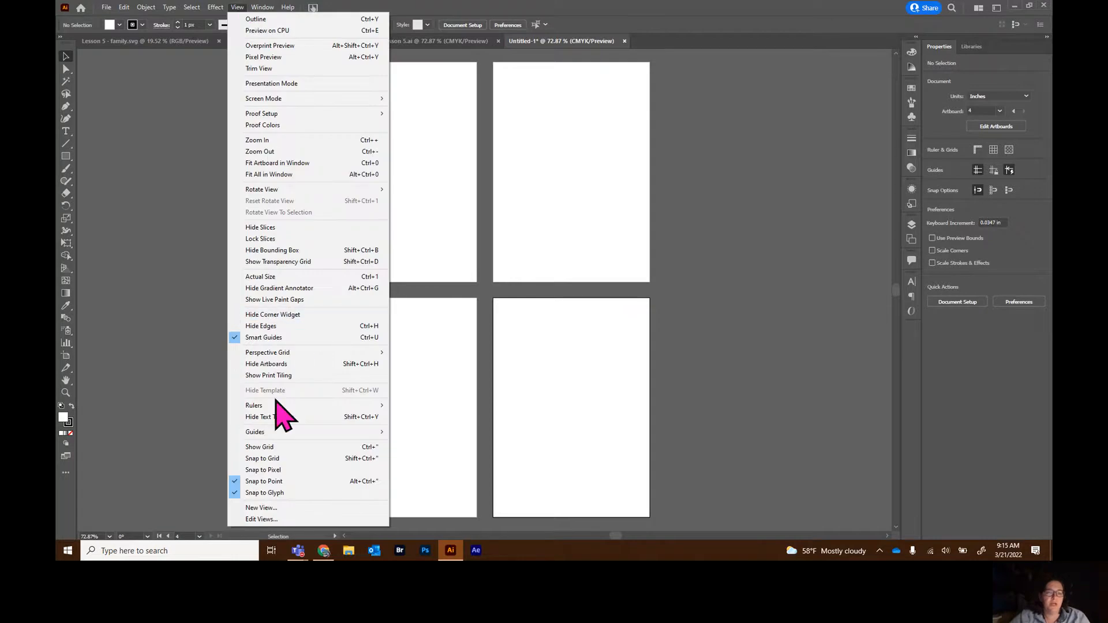
mouse_move(278, 408)
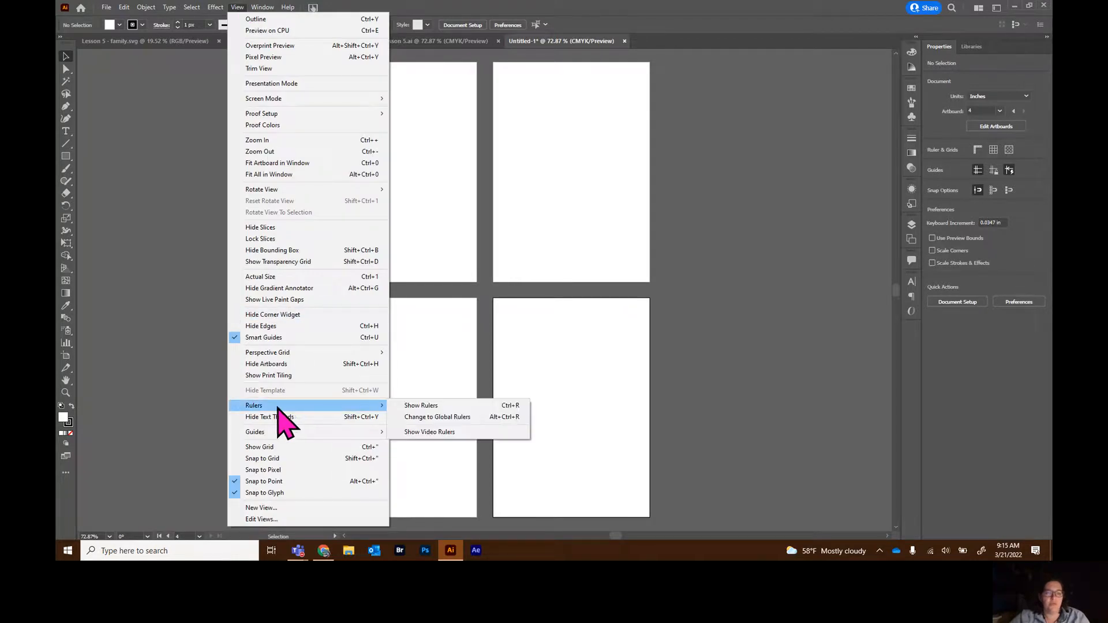
click(417, 406)
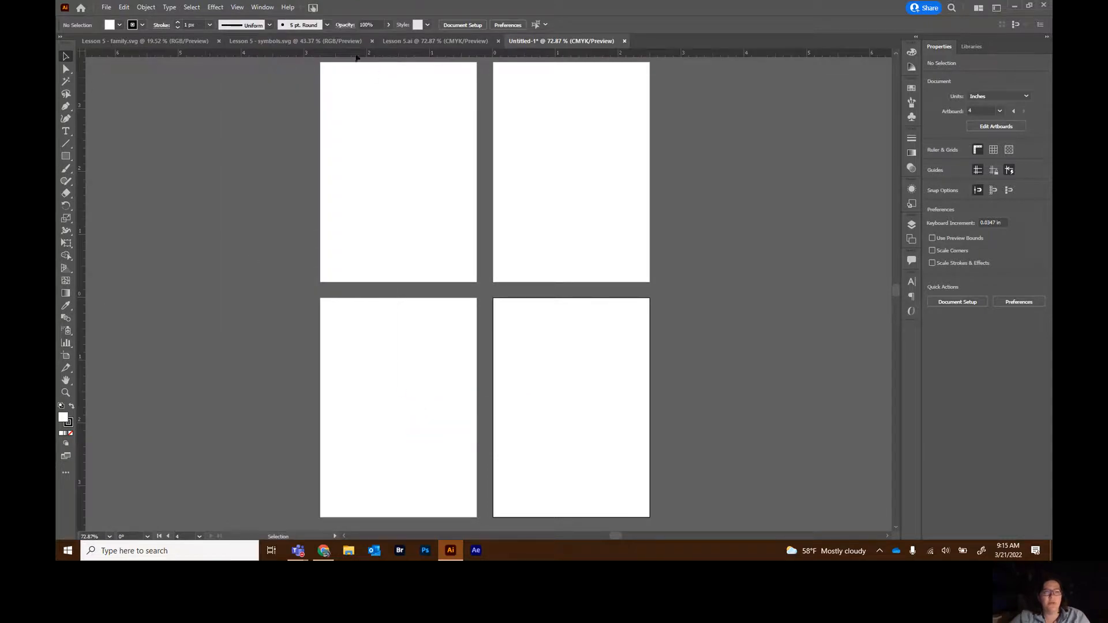
click(237, 7)
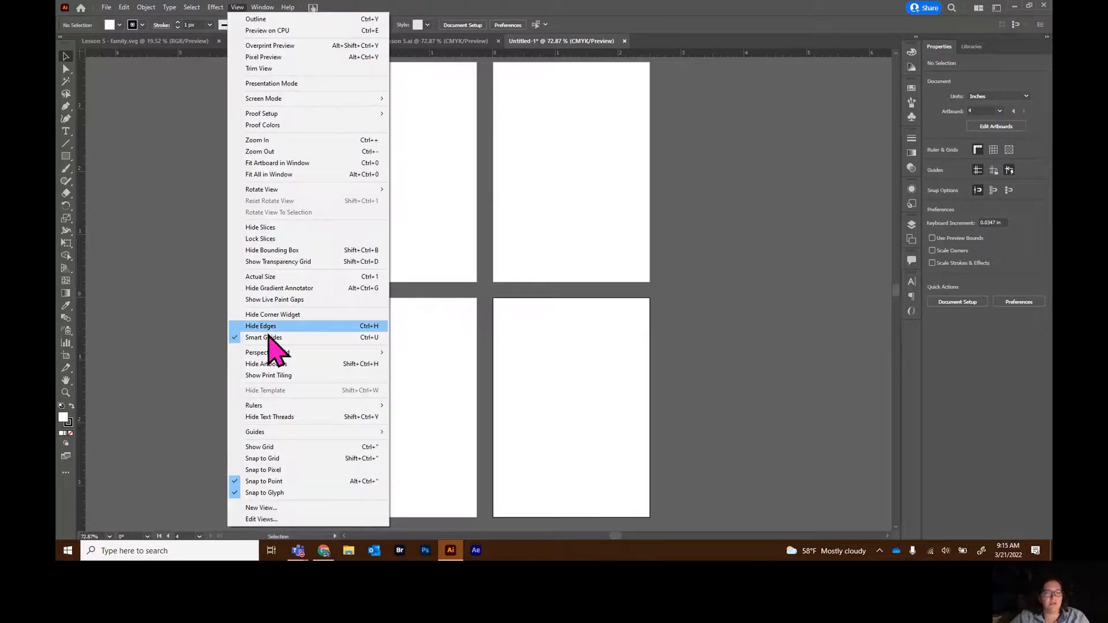
mouse_move(260, 405)
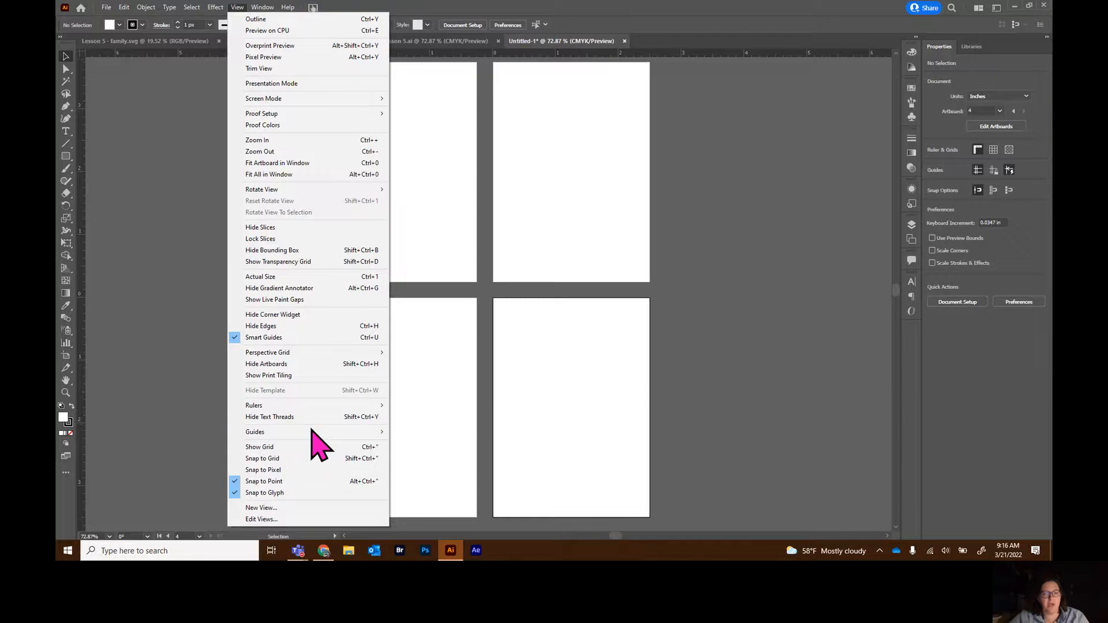
mouse_move(310, 432)
mouse_move(322, 405)
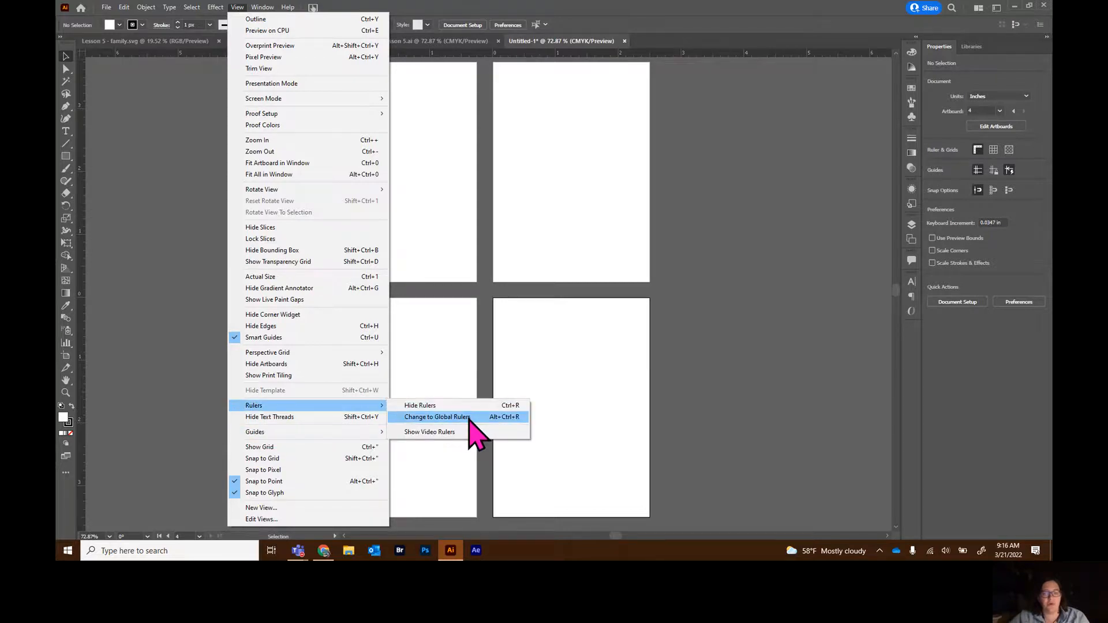
click(438, 417)
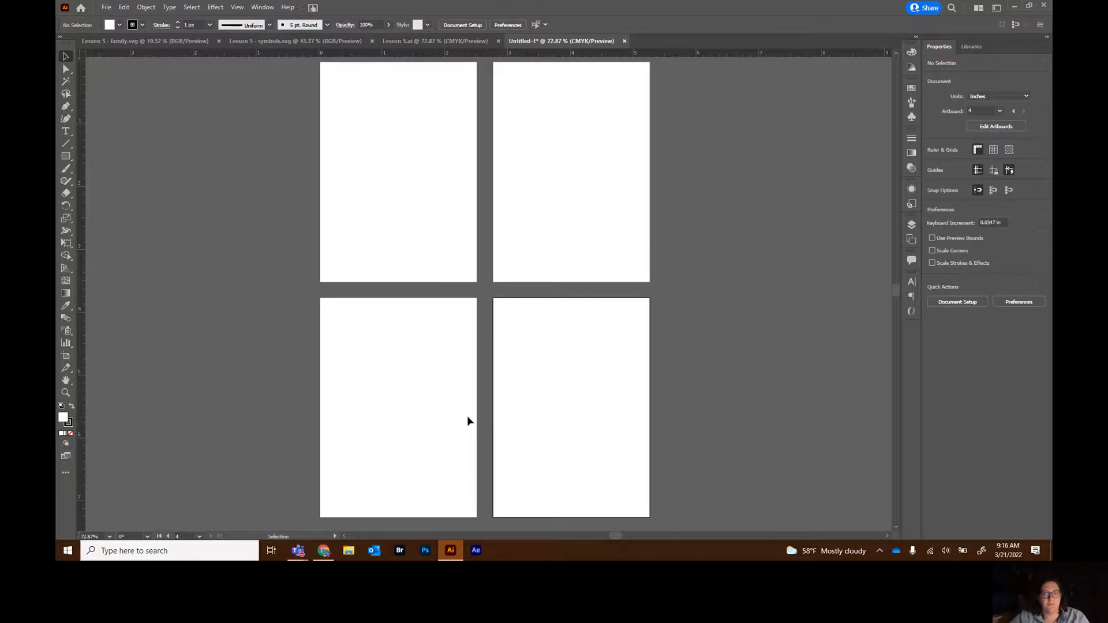
Place four horizontal guides at about 0.24, 3.24, 4 and 7 in, inside the top and bottom edges of both artboard rows
click(298, 76)
drag(295, 54, 306, 265)
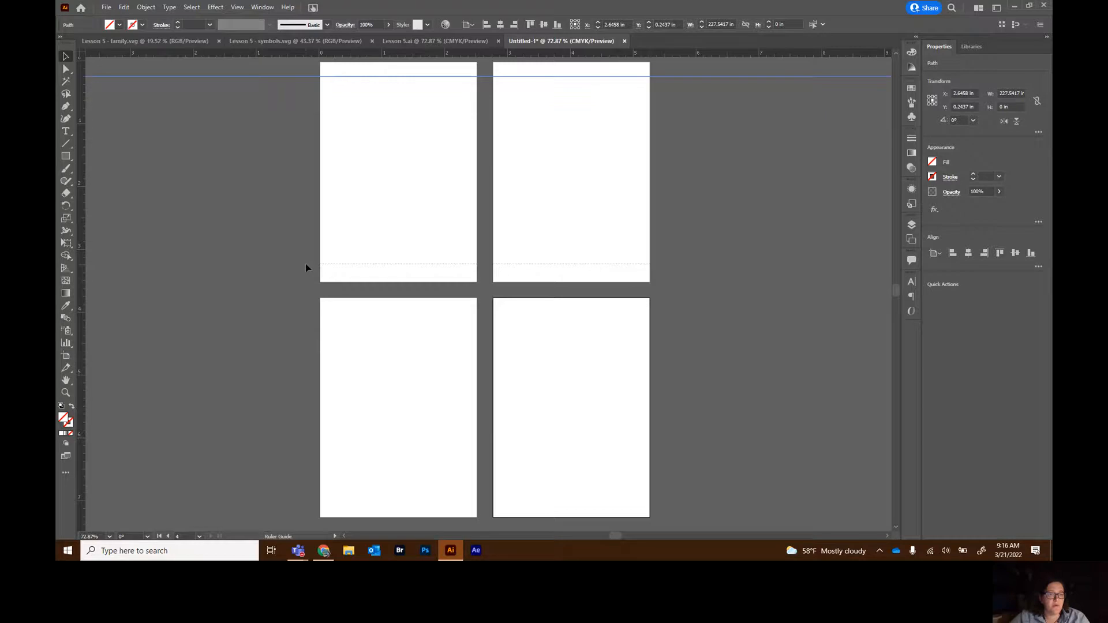
drag(306, 265, 305, 266)
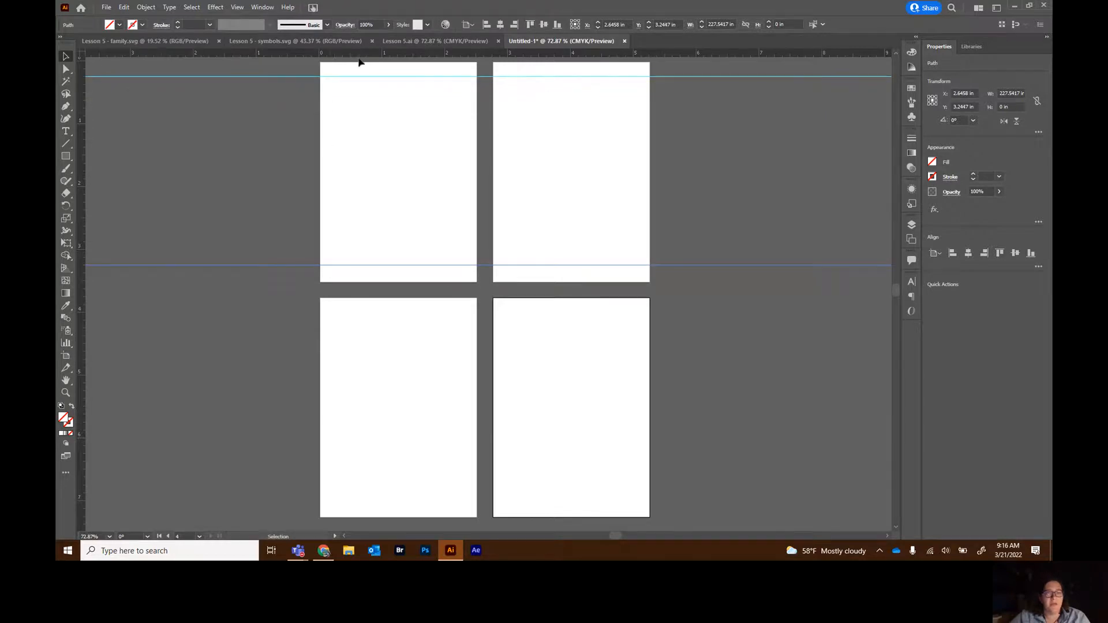
drag(360, 57, 351, 314)
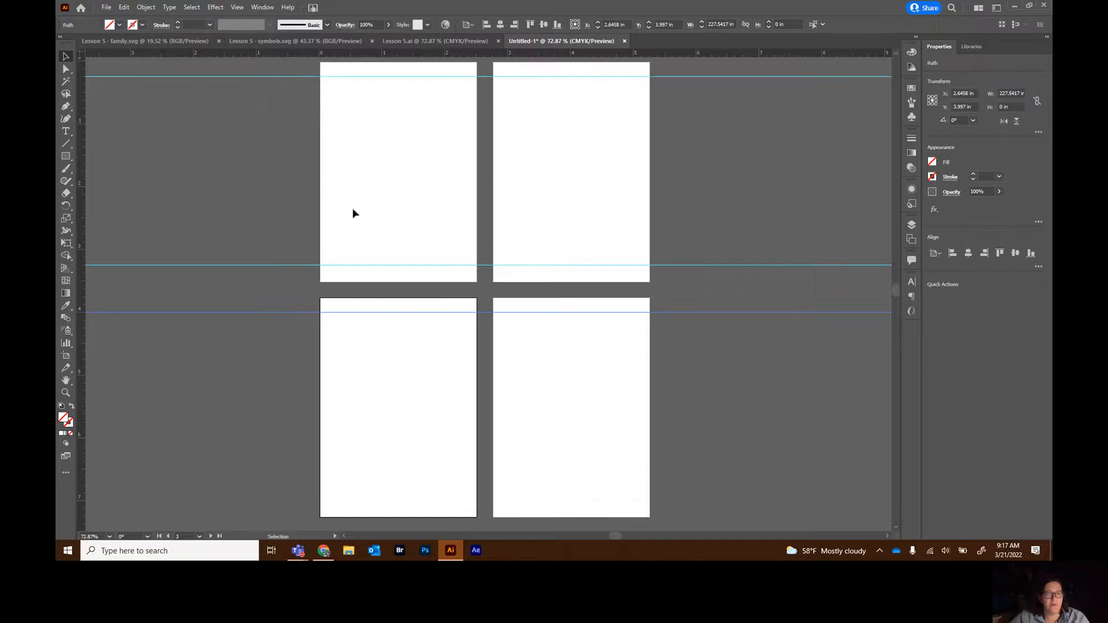
drag(404, 56, 390, 502)
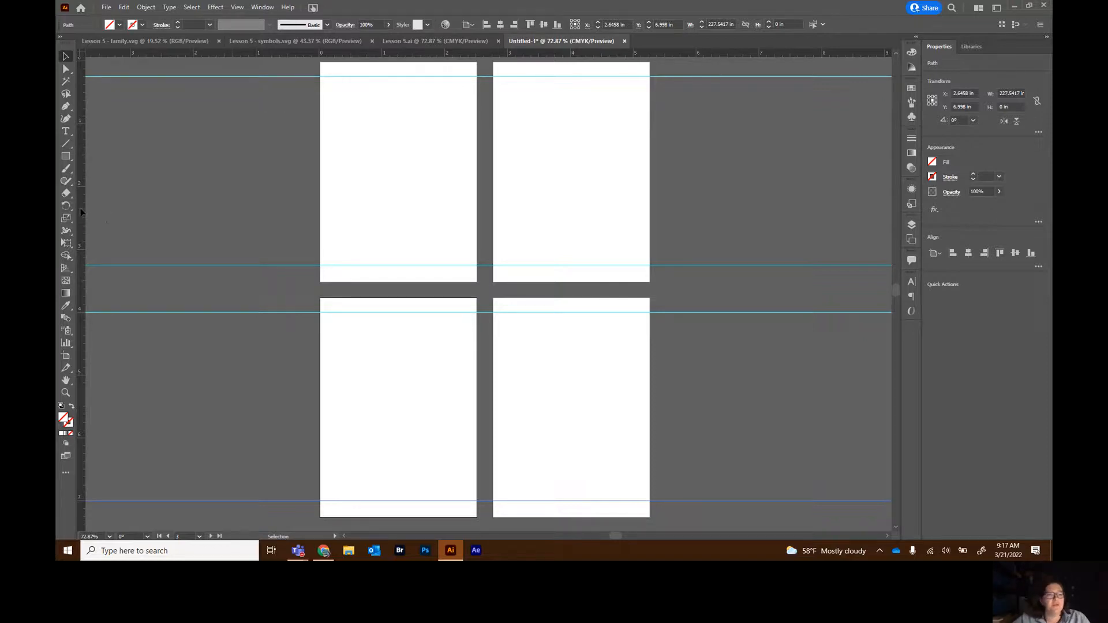
Place four vertical guides inside the side edges of both artboard columns, the last three at about 2.25, 2.99 and 5.01 in
drag(328, 217, 334, 218)
drag(82, 260, 82, 261)
drag(370, 237, 460, 234)
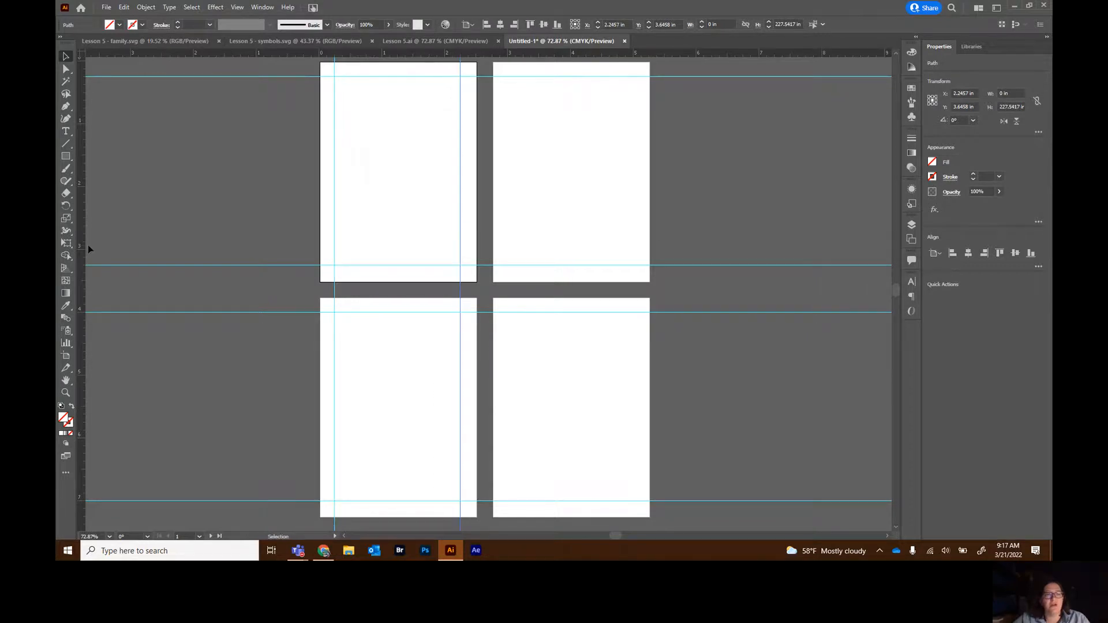
drag(82, 245, 507, 225)
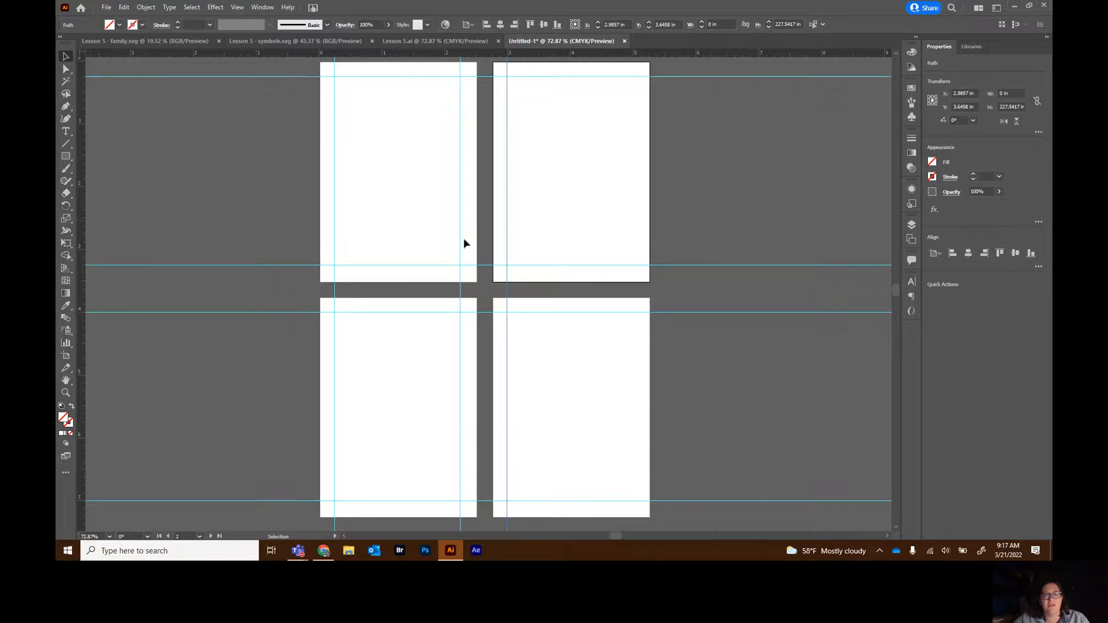
drag(77, 321, 634, 300)
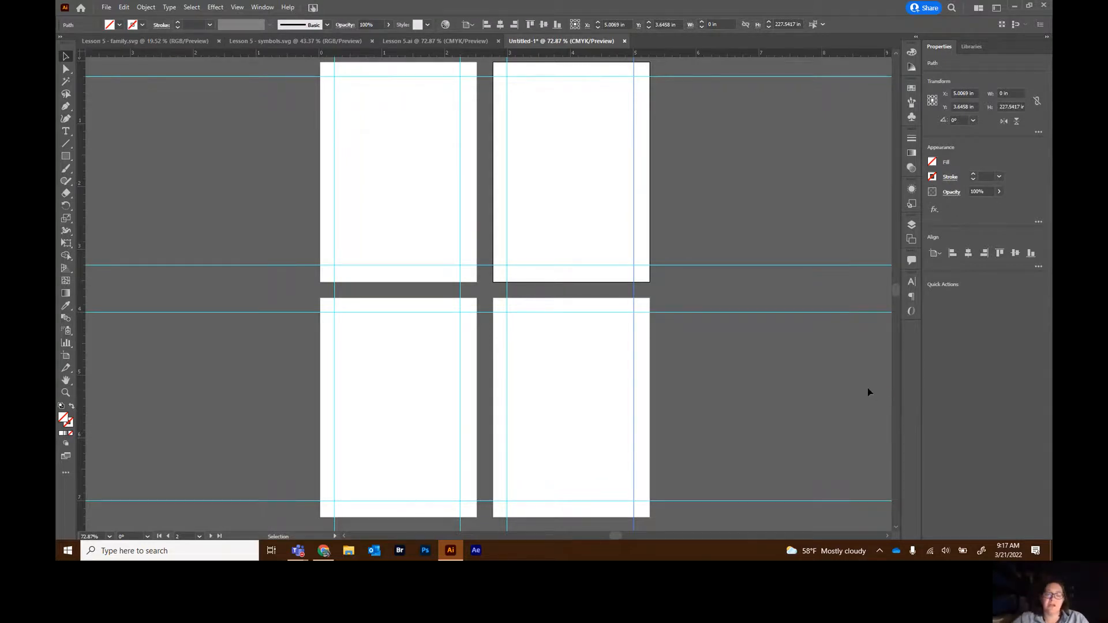
click(825, 409)
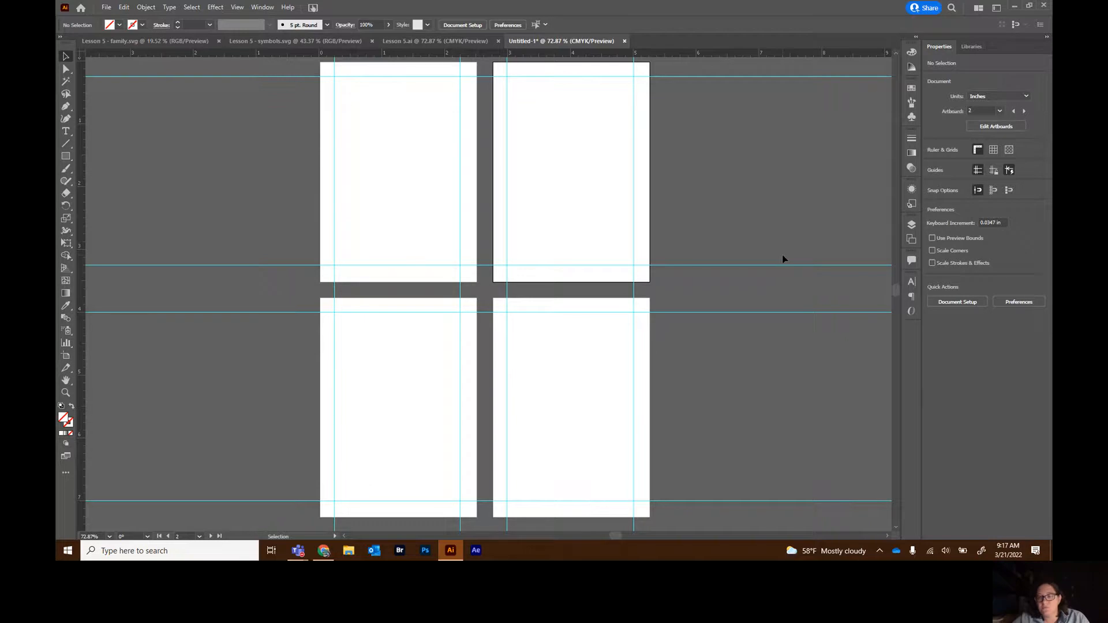
Rename Layer 1, which holds the guides, as Guides
click(912, 225)
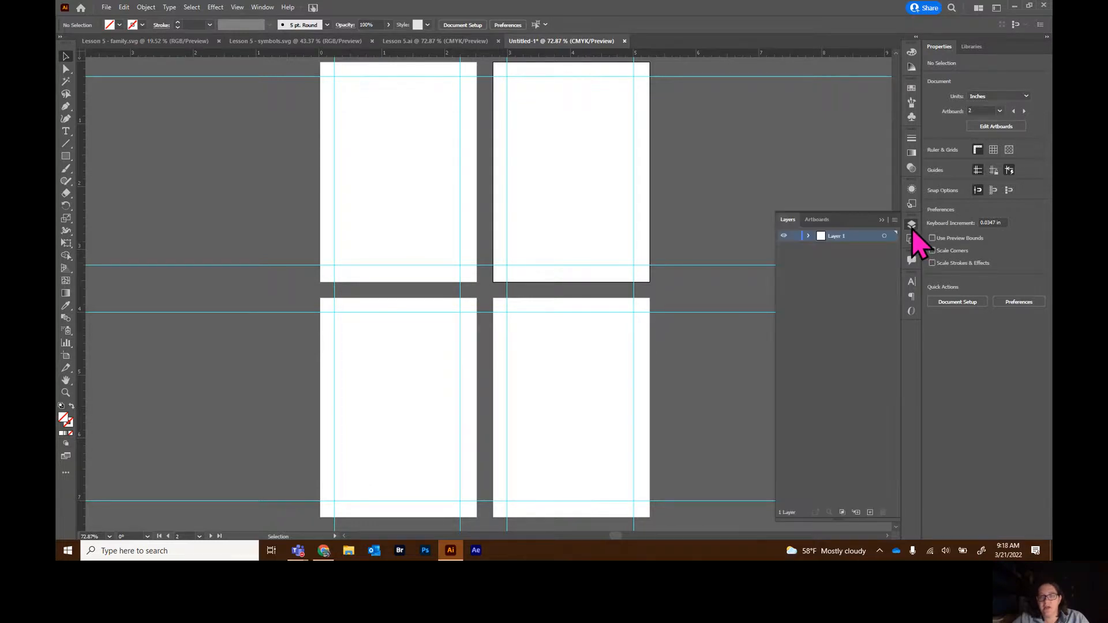
double_click(837, 237)
text(Guides)
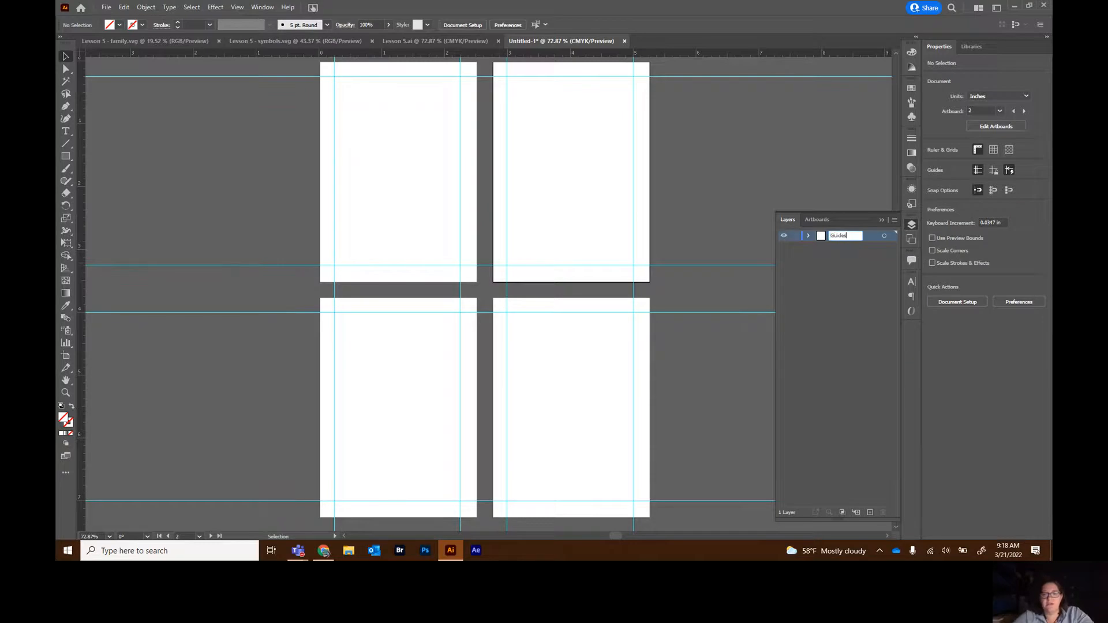
key(Return)
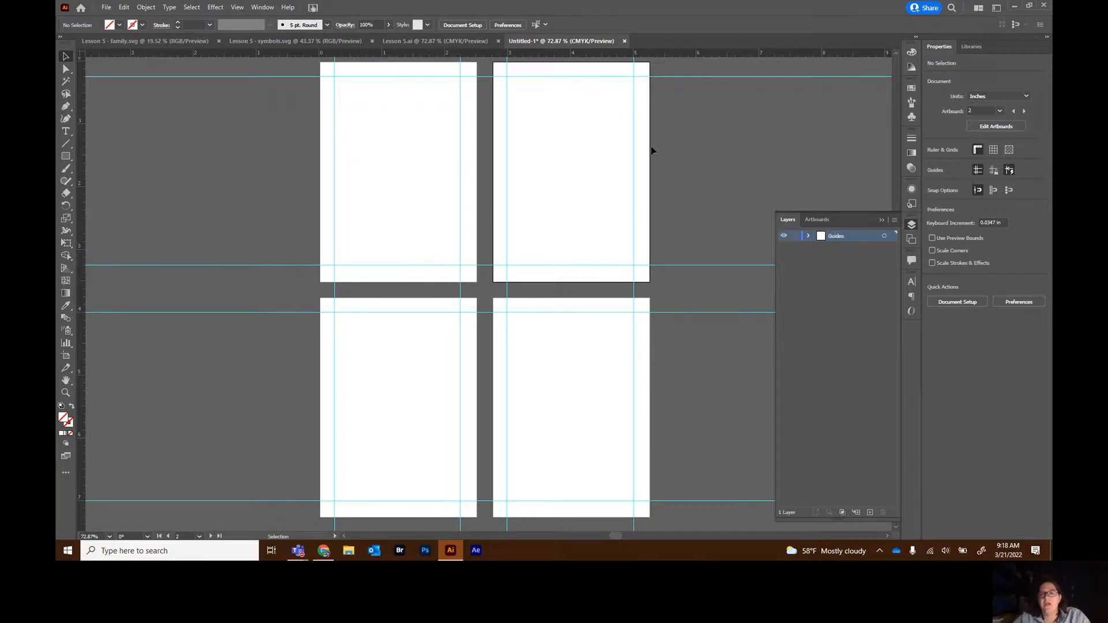
Lock the Guides layer so the margin guides cannot be moved
ctrl+click(784, 236)
ctrl+click(784, 236)
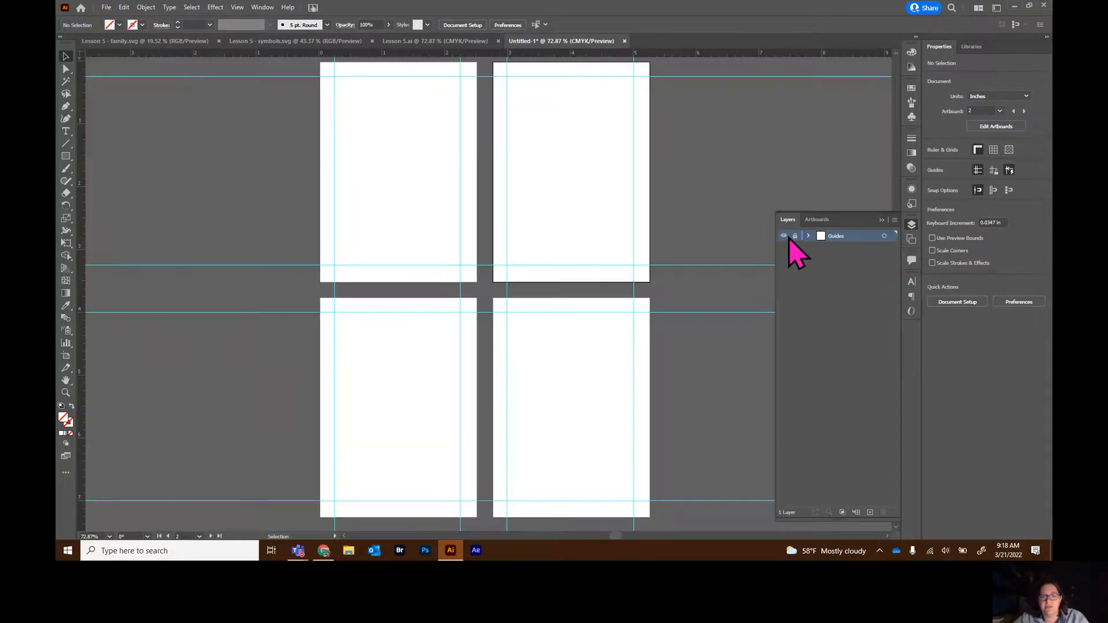
click(795, 236)
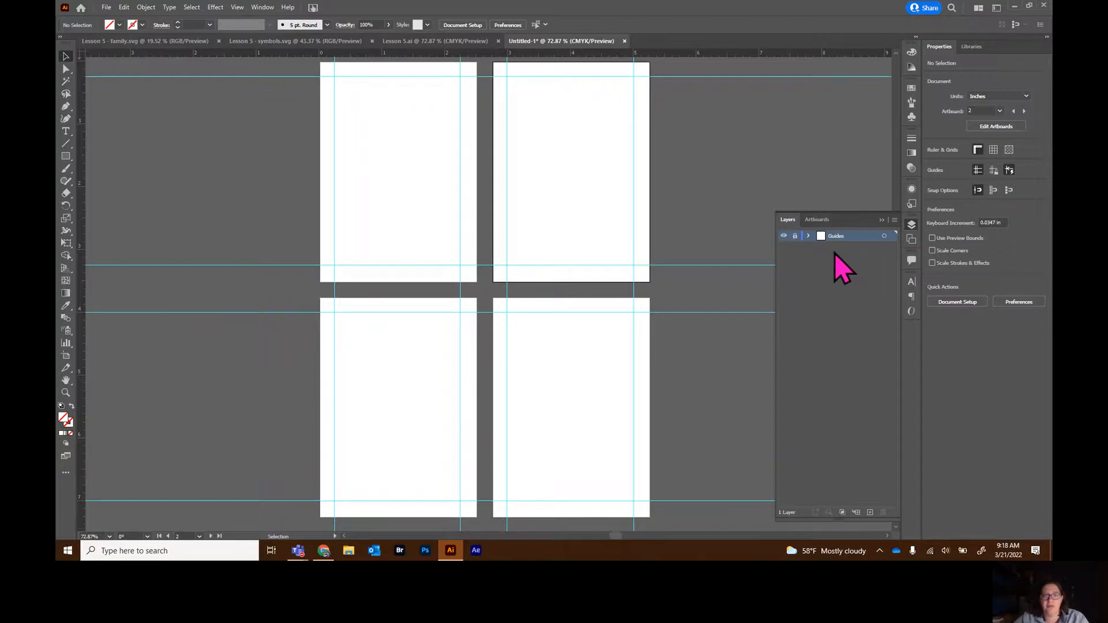
Add a new layer above Guides and name it Spade
click(869, 513)
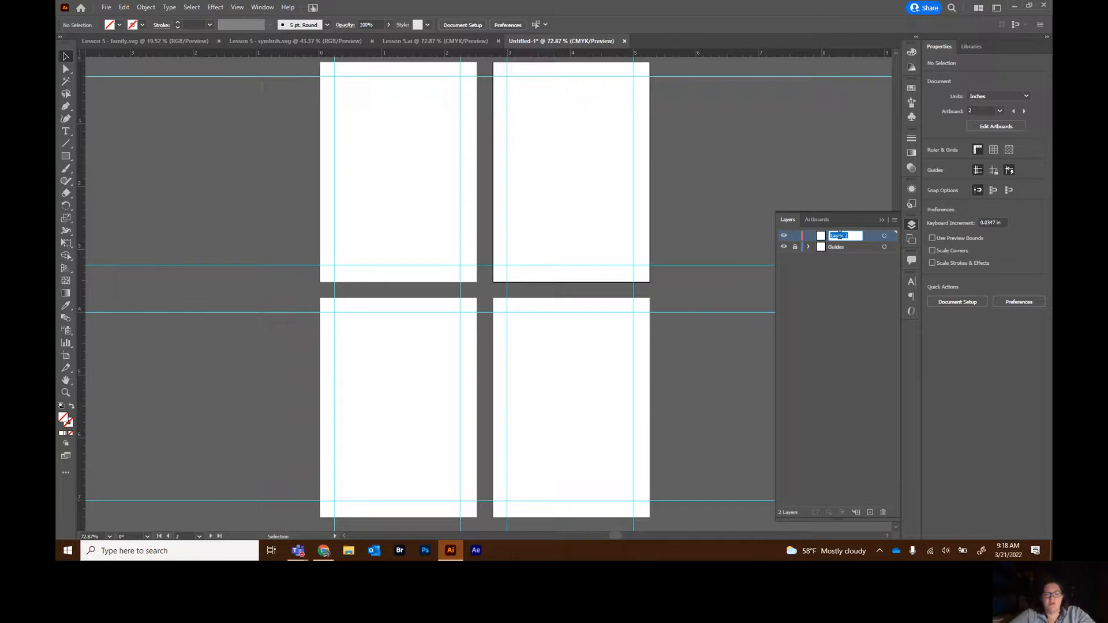
text(S)
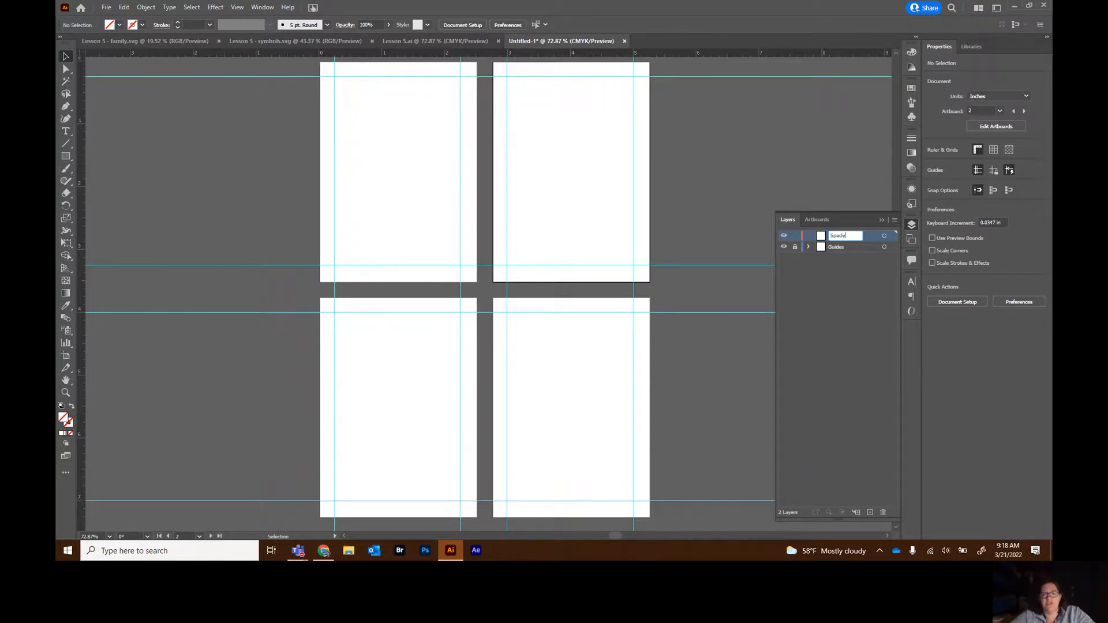
text(pade)
key(Return)
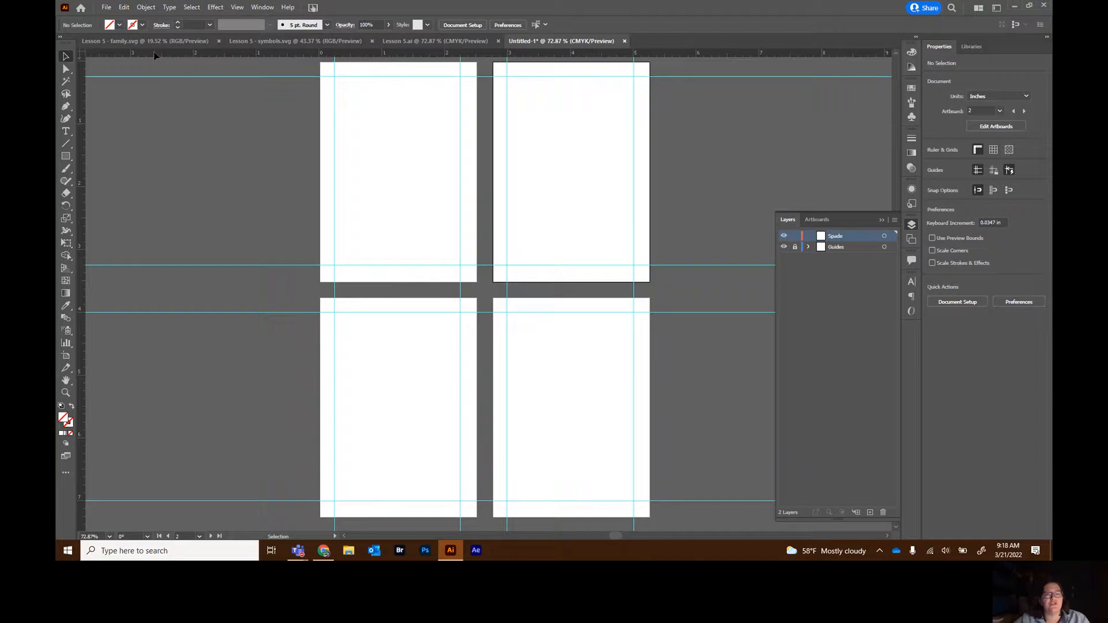
Look over the suit symbols and royal family artwork files, and fit the untitled document's Spade artboard to the view
scroll(154, 55, up, 1)
scroll(148, 60, down, 1)
click(347, 41)
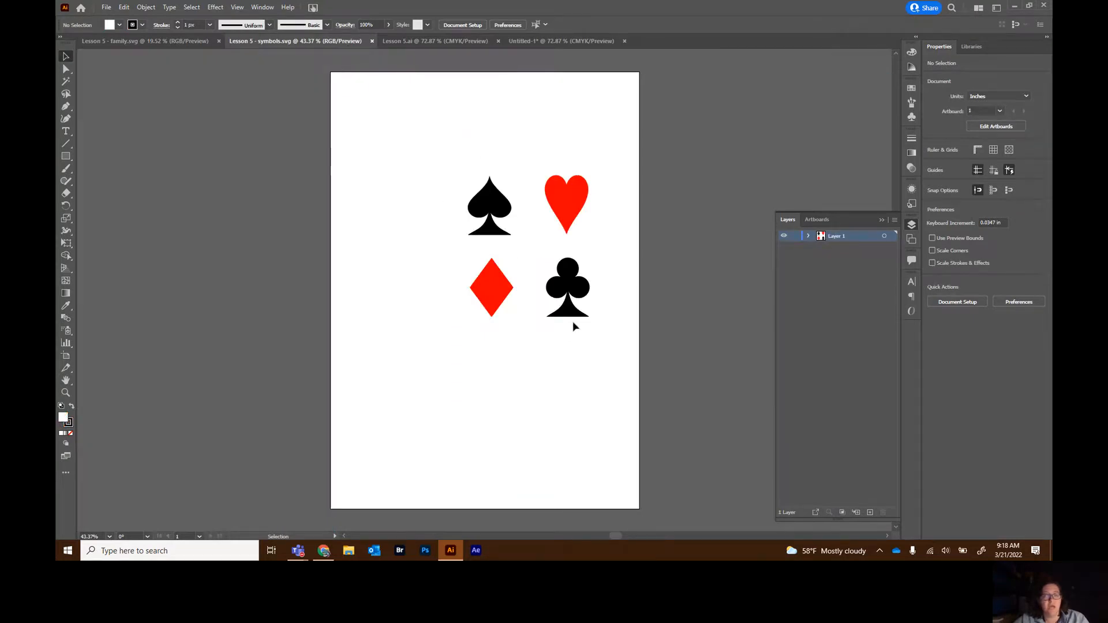
click(158, 43)
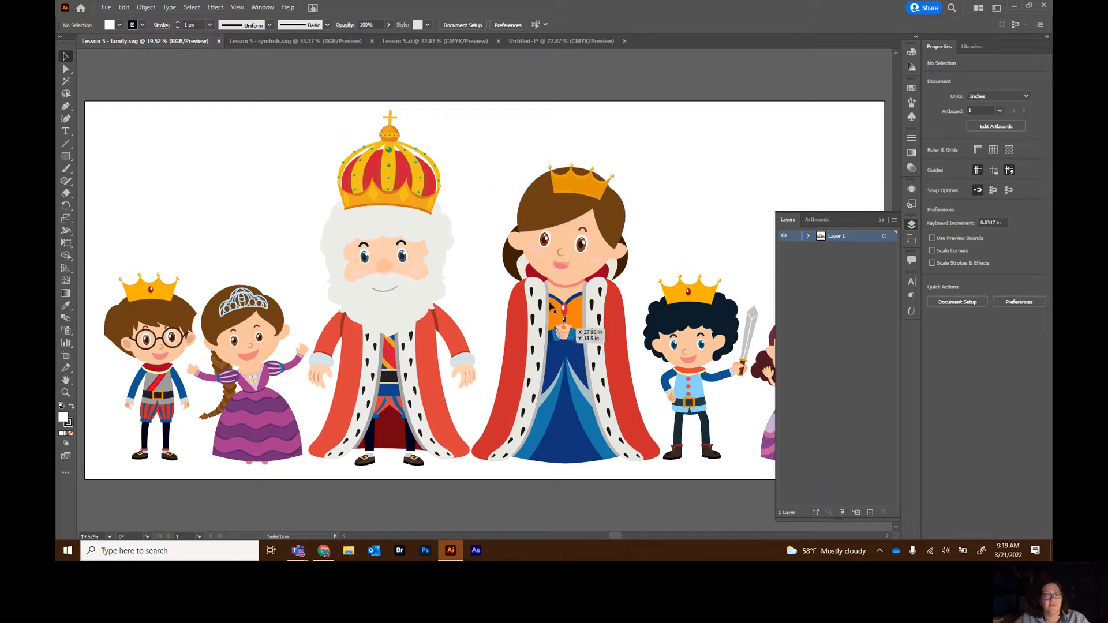
click(438, 42)
click(562, 42)
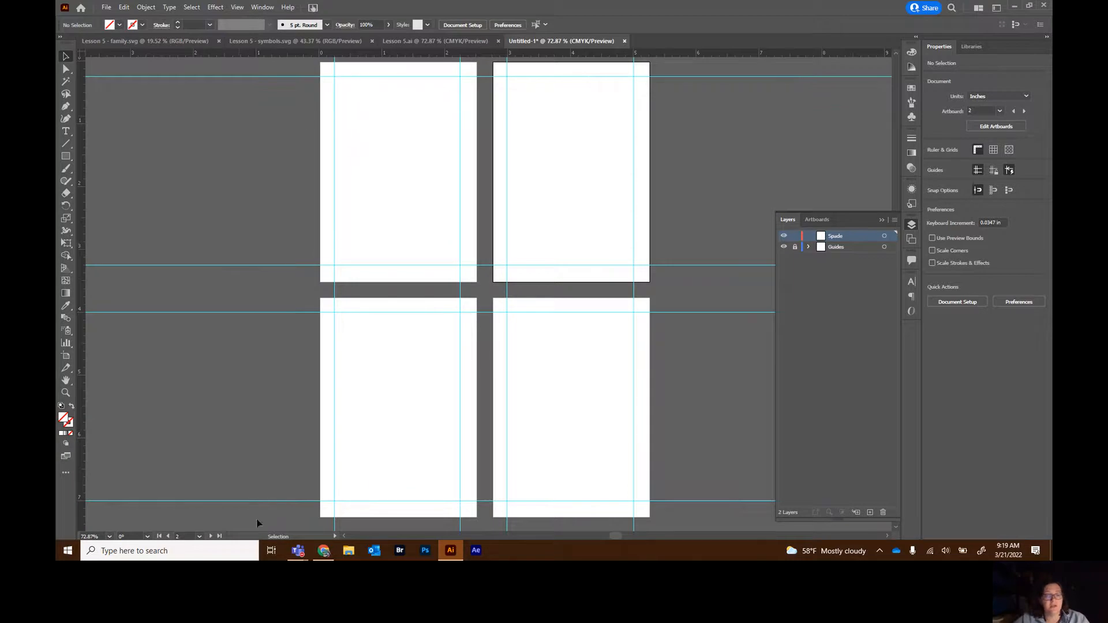
click(199, 536)
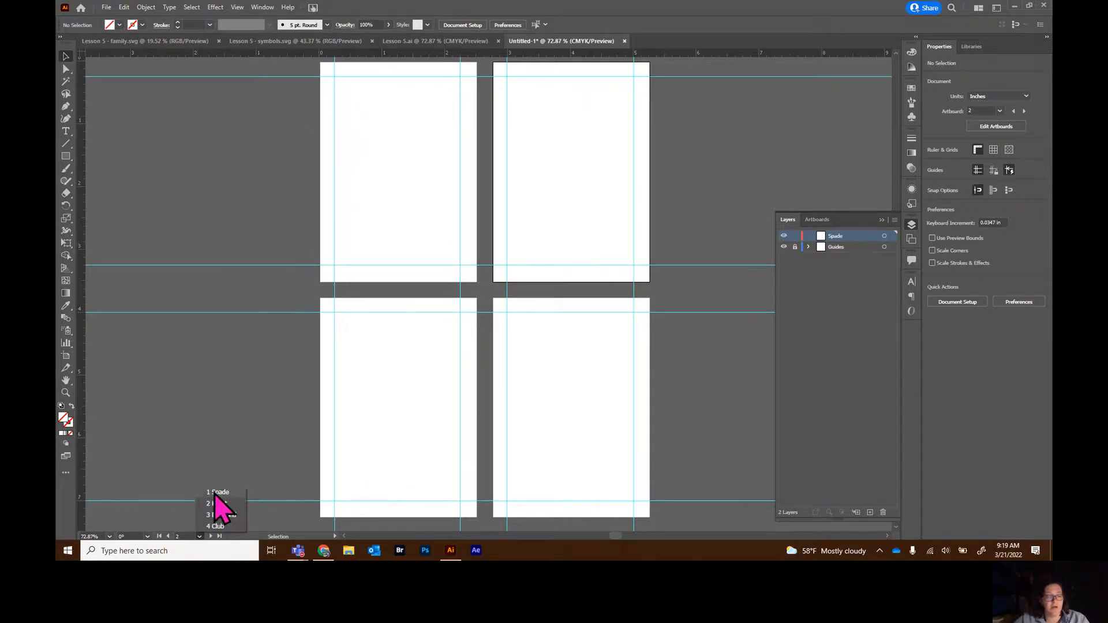
click(216, 492)
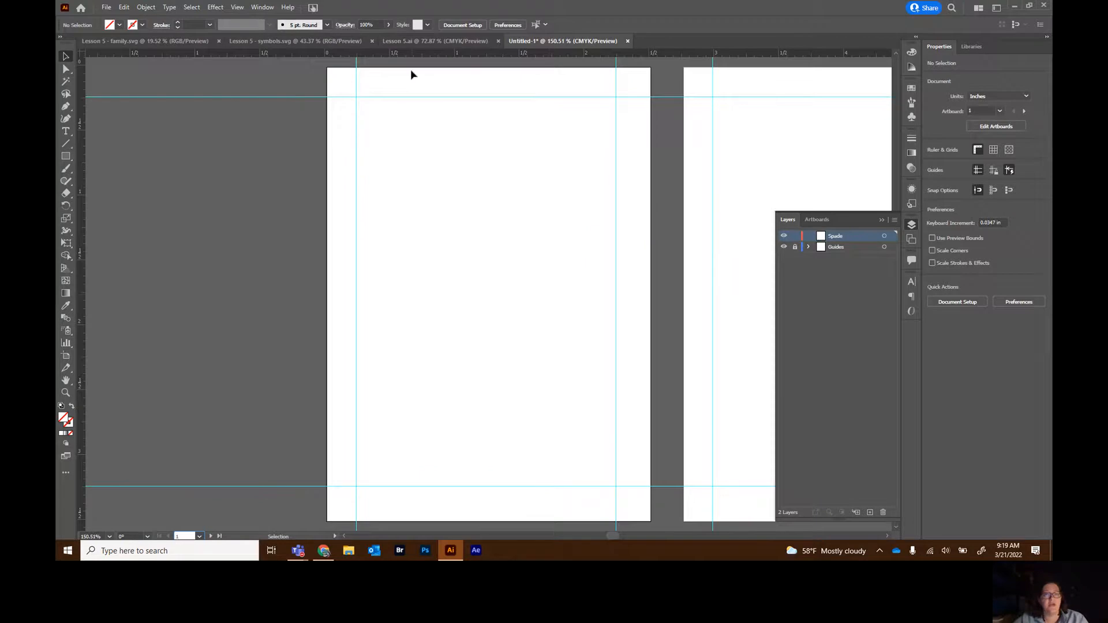
Examine the suit shapes in Lesson 5 - symbols.svg individually and expand Layer 1 to see its paths
click(314, 42)
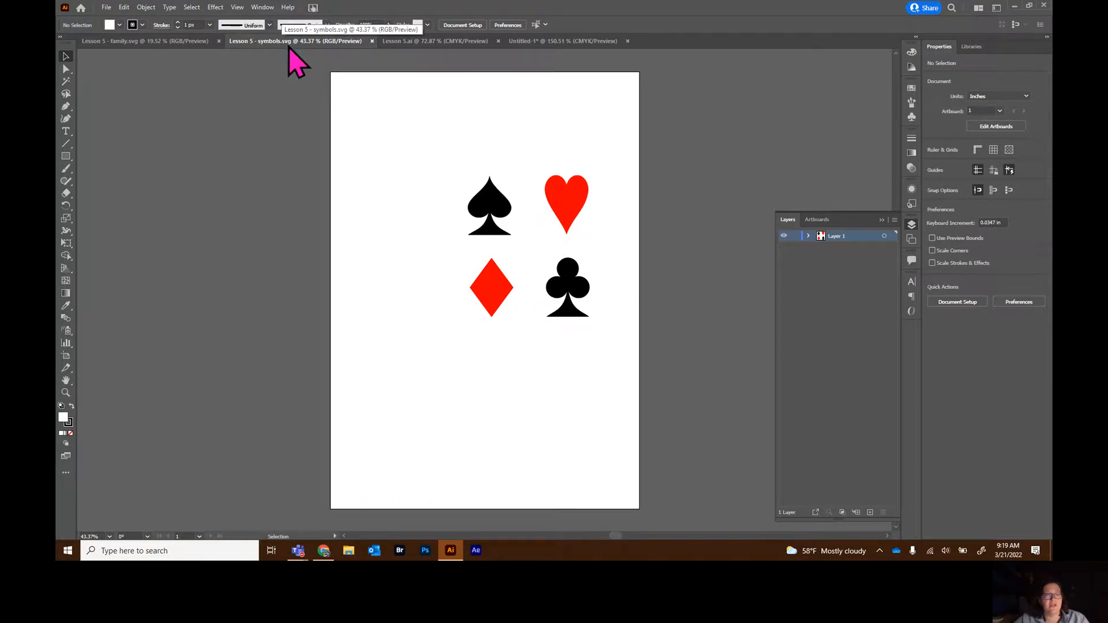
click(509, 210)
click(553, 205)
click(573, 304)
click(477, 284)
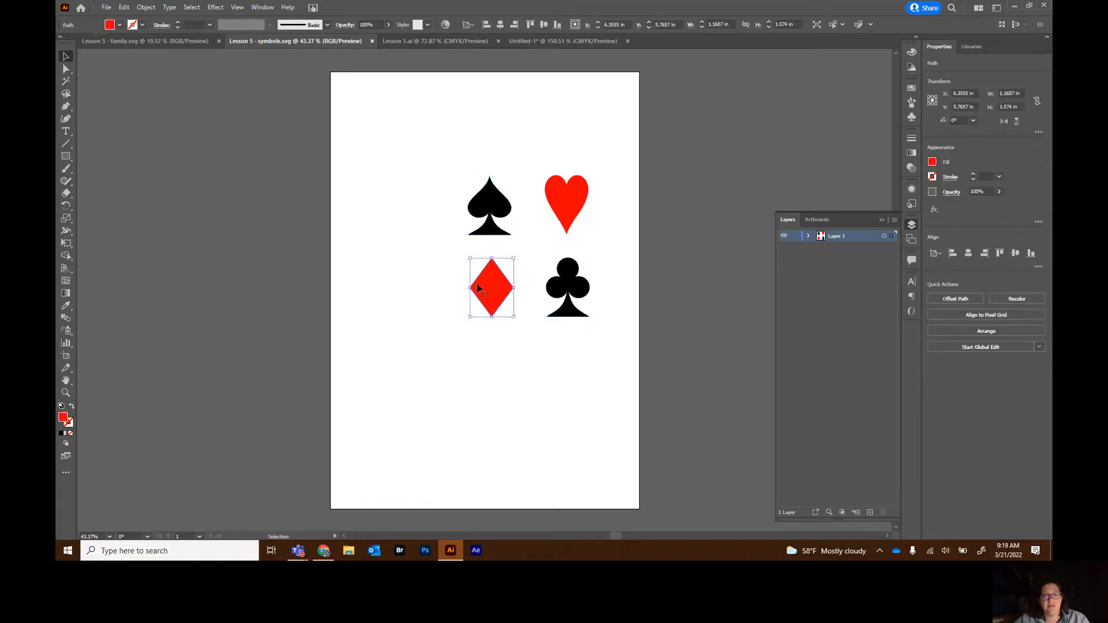
click(809, 236)
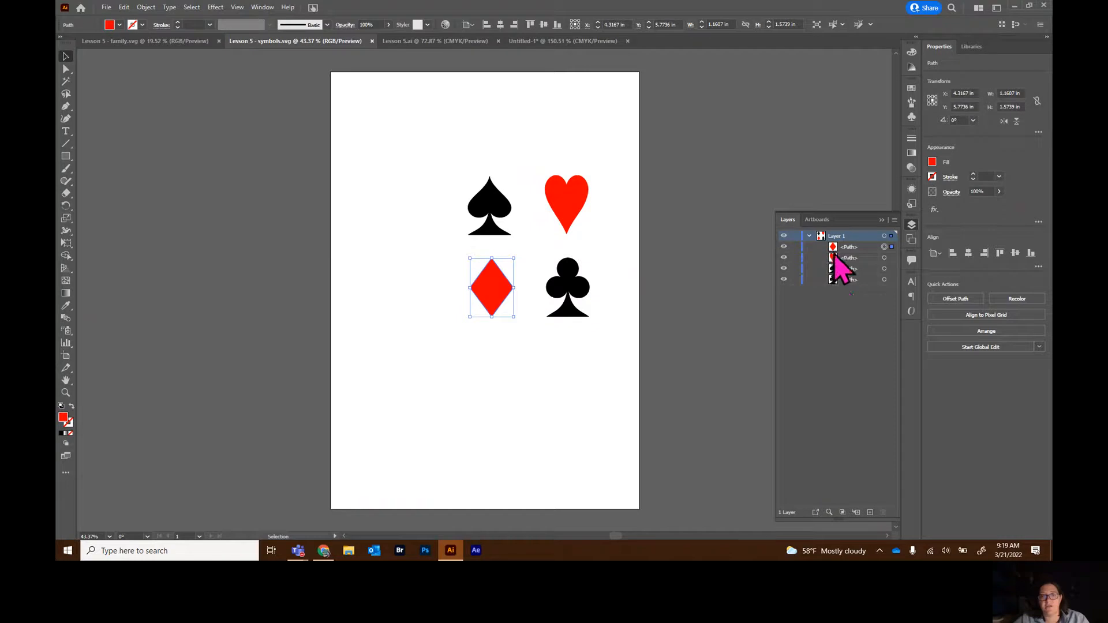
Copy the black spade from the symbols file and paste it onto the Spade artboard in the untitled document
click(502, 203)
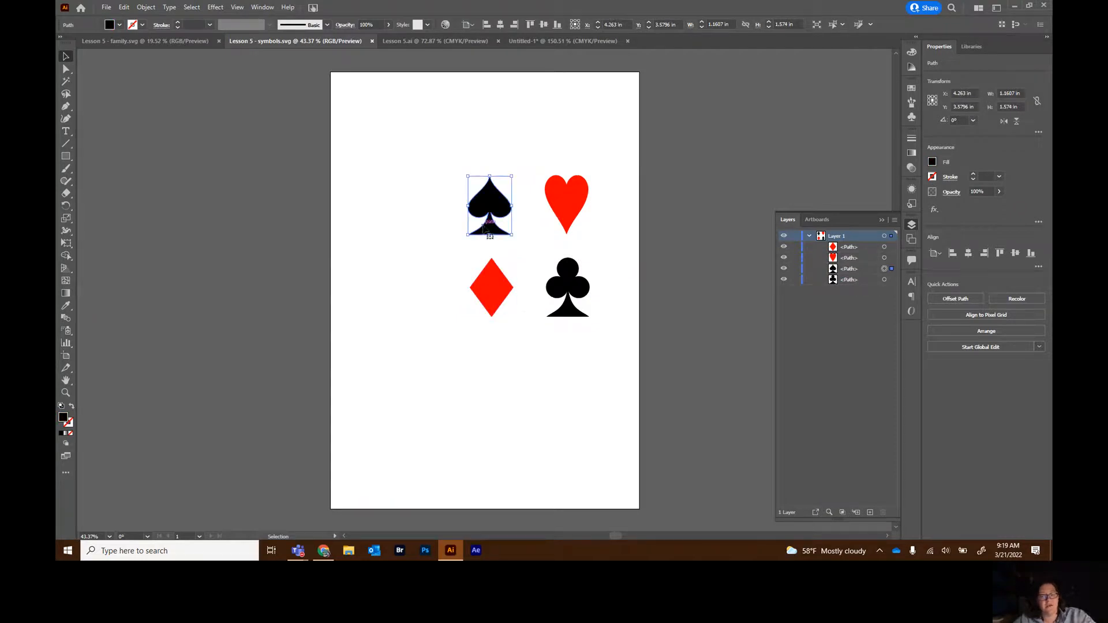
key(a)
key(v)
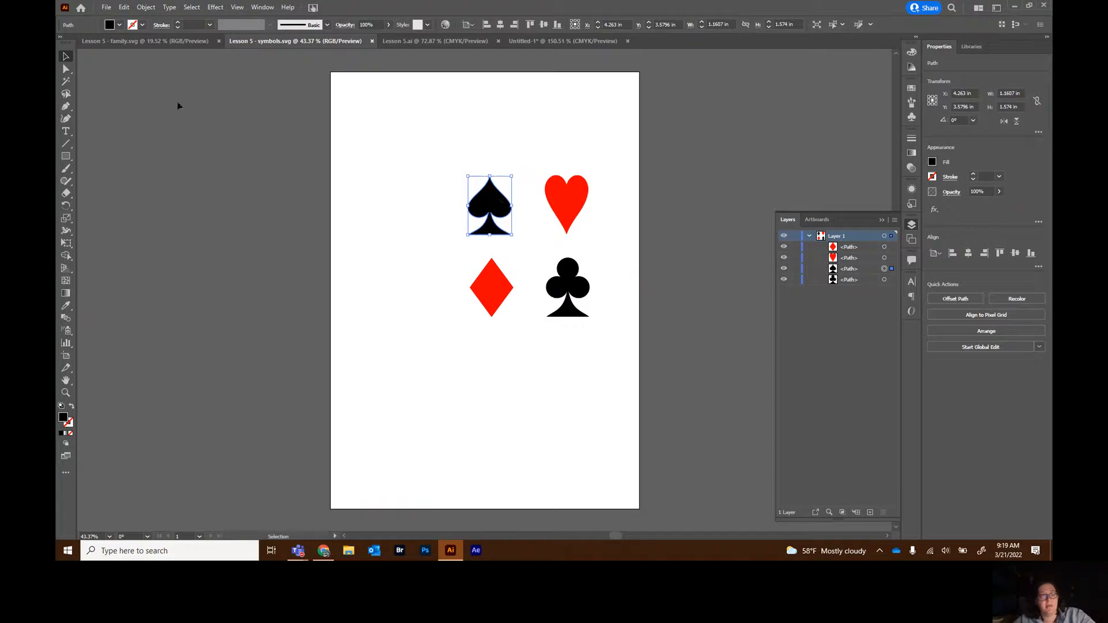
click(543, 43)
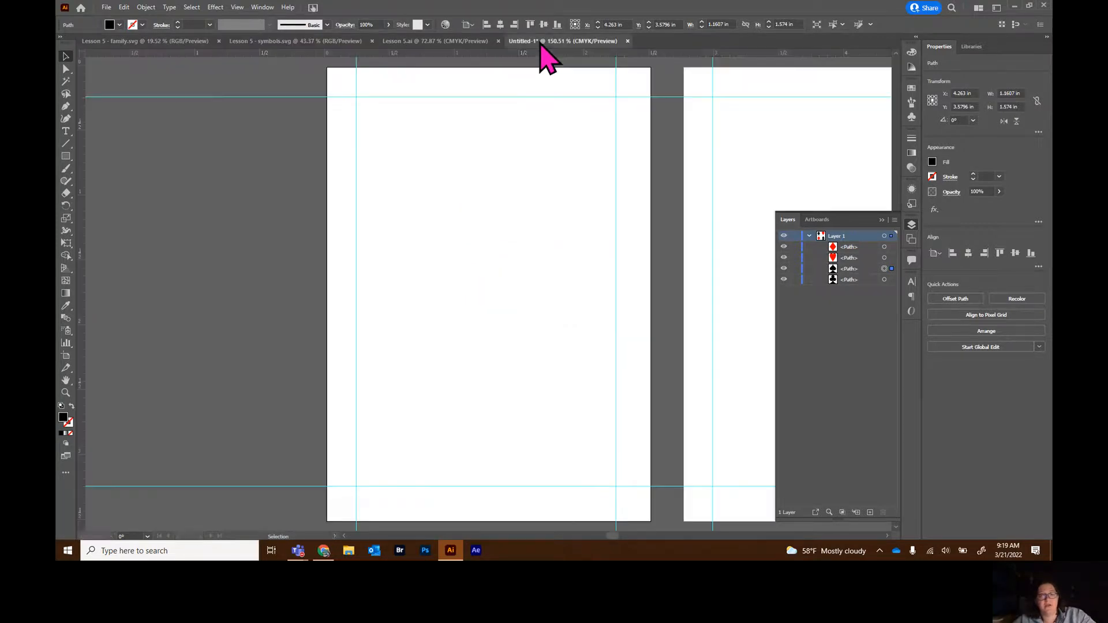
key(a)
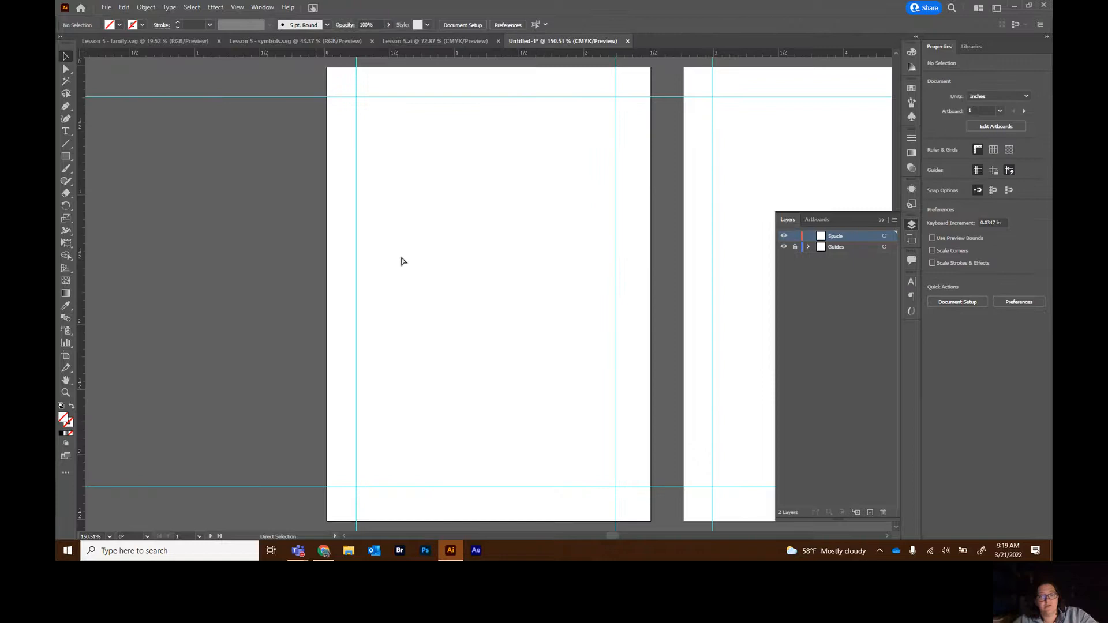
key(ctrl+v)
key(v)
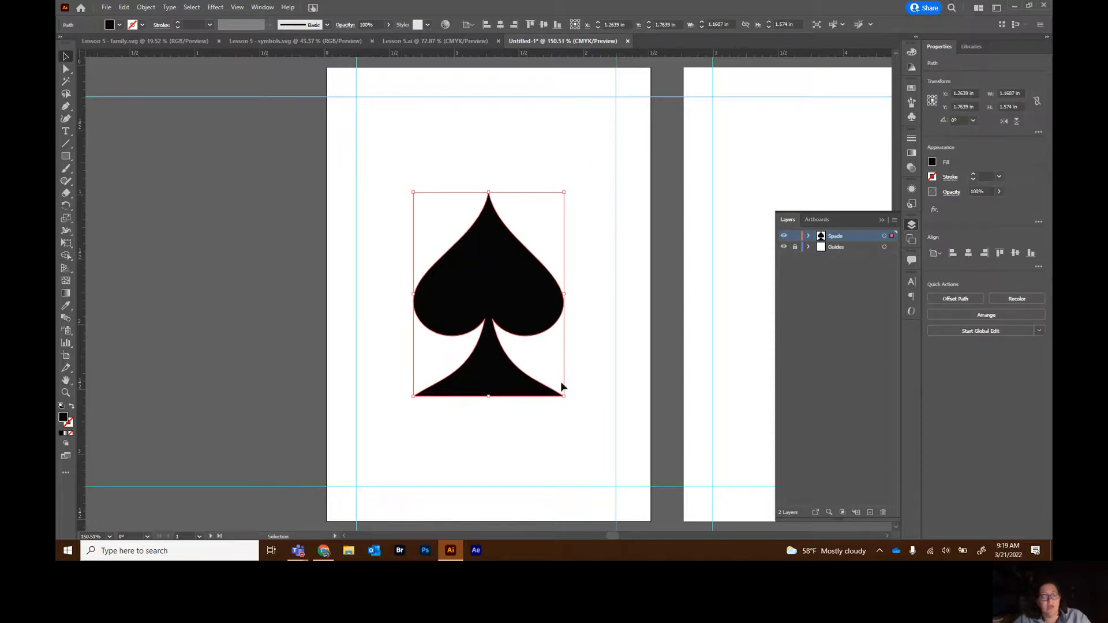
Scale the spade down to about 0.30 × 0.41 in and place it at the artboard's upper-left margin corner
drag(563, 396, 378, 123)
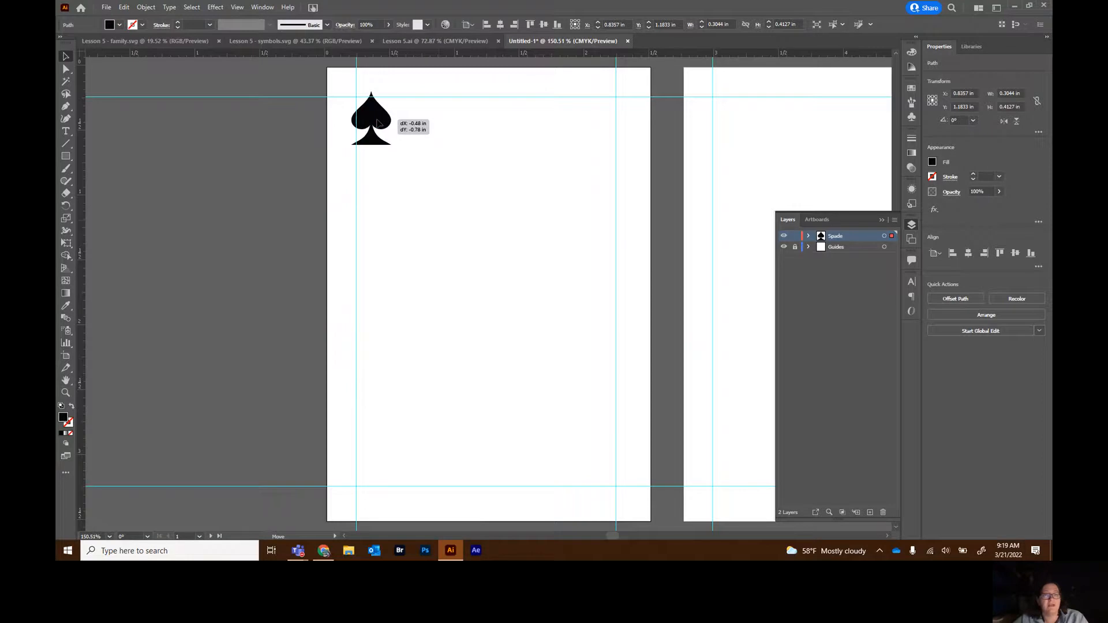
drag(377, 122, 378, 124)
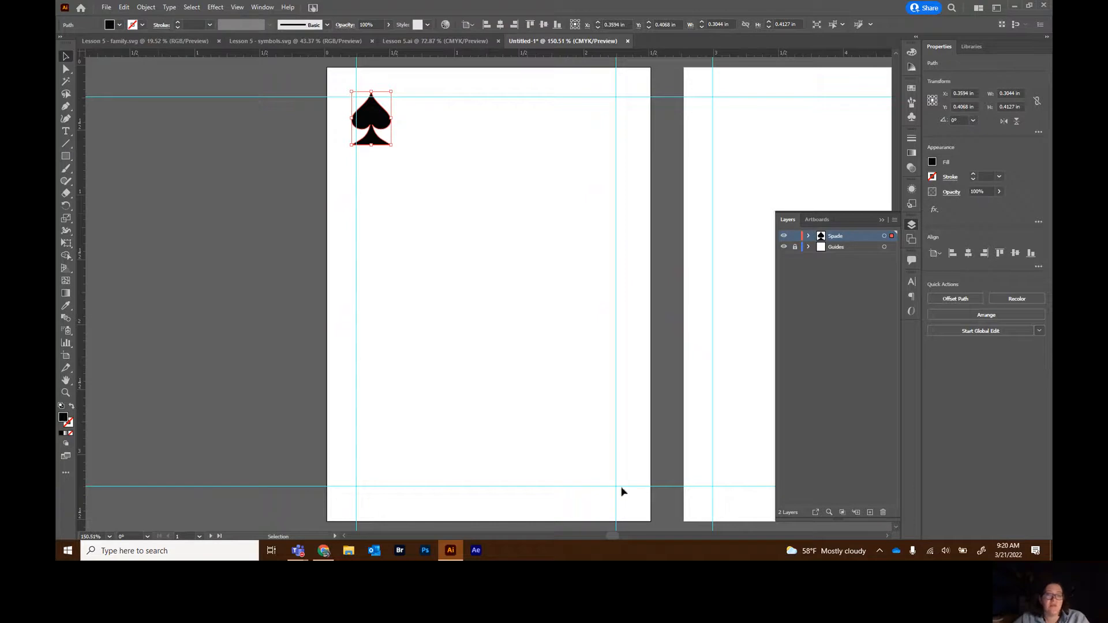
Create a copy of the small spade rotated 180° and move it to the artboard's lower-right margin corner
double_click(64, 206)
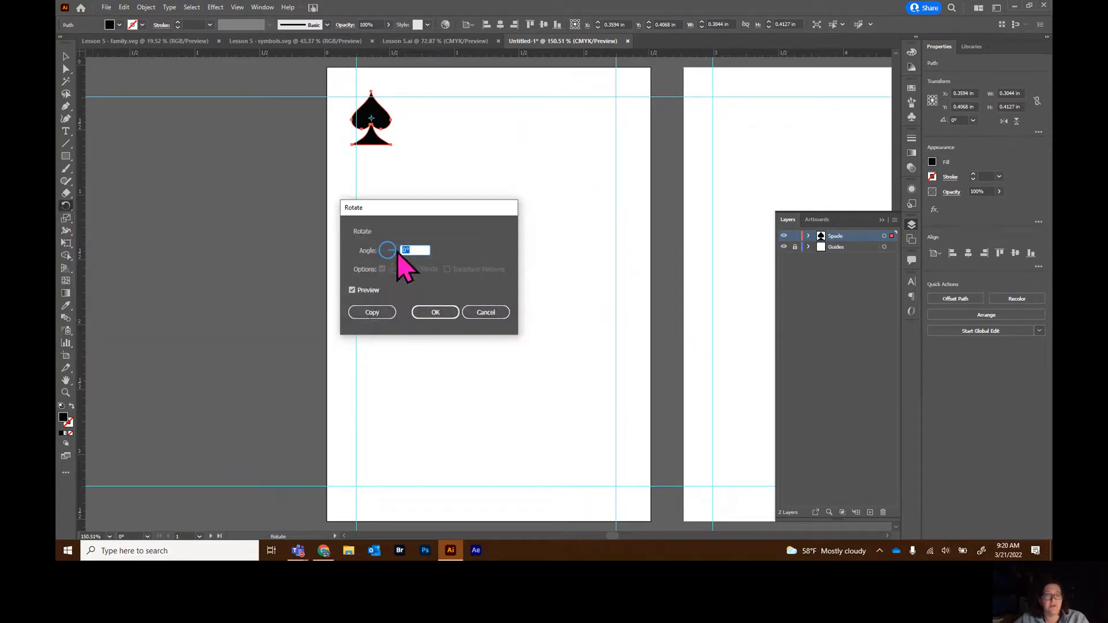
text(18)
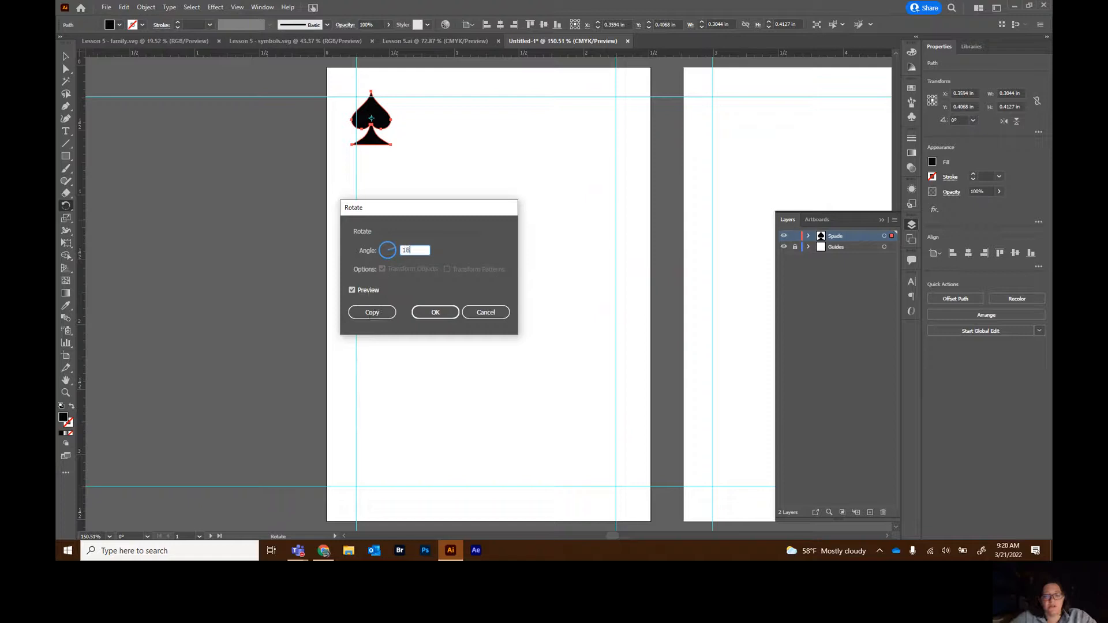
text(0)
key(Tab)
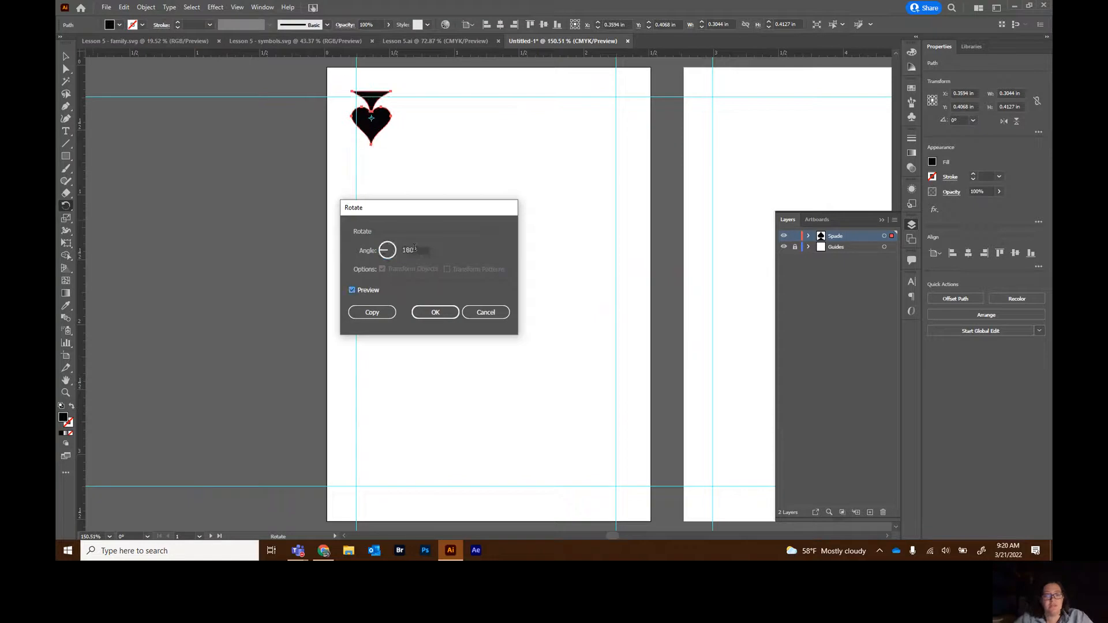
click(372, 313)
click(66, 57)
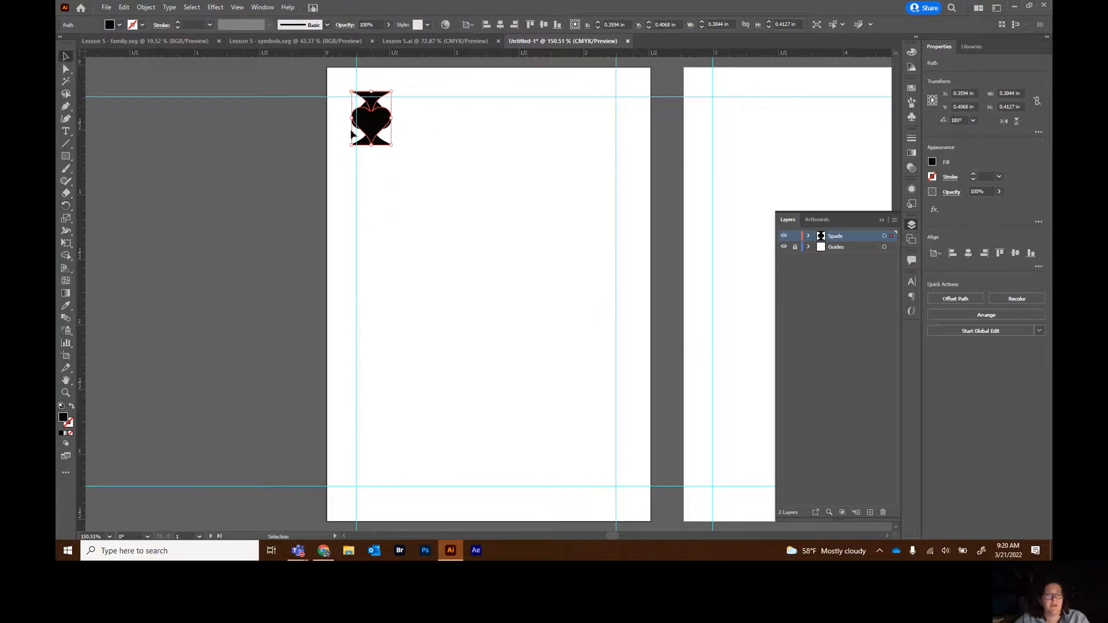
drag(383, 124, 613, 471)
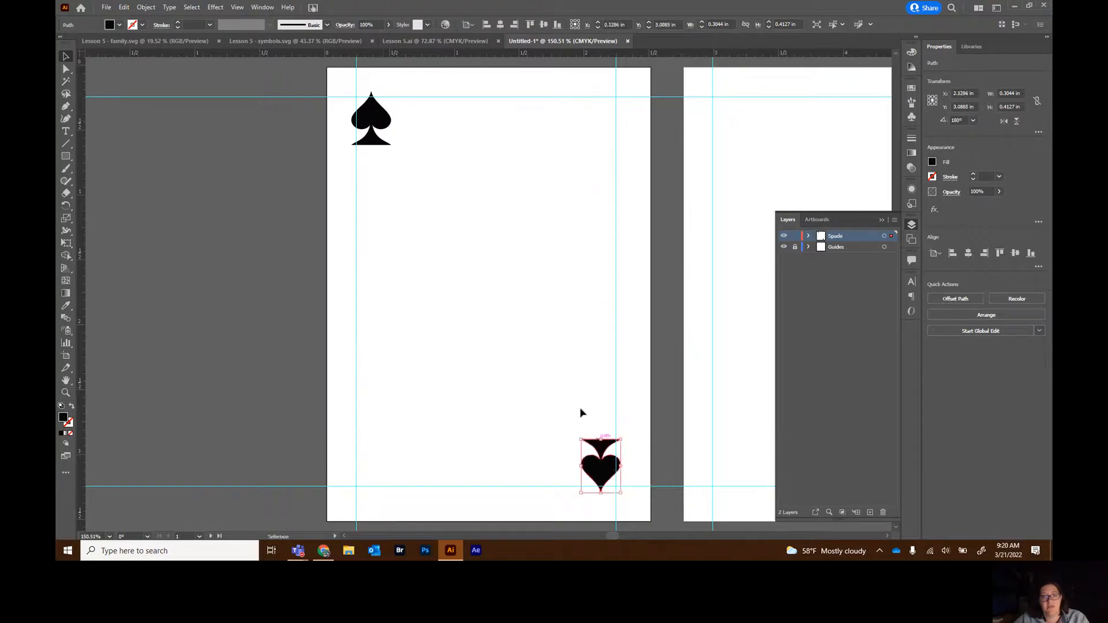
click(147, 245)
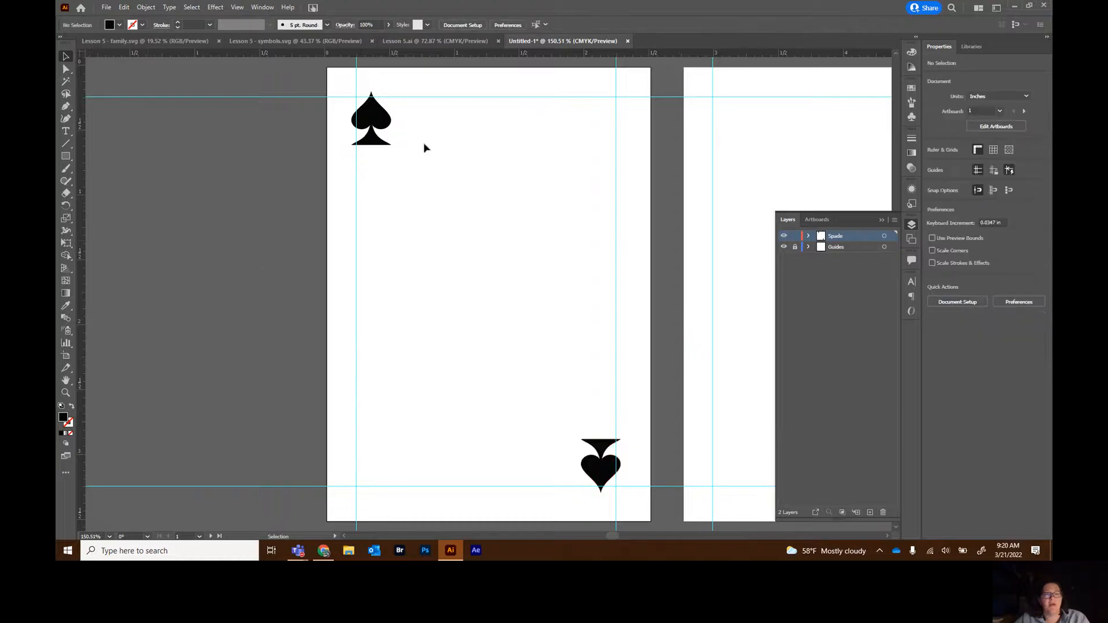
Copy the queen group from Lesson 5 - family.svg and paste it into the untitled document's Spade layer
click(127, 42)
drag(506, 143, 637, 469)
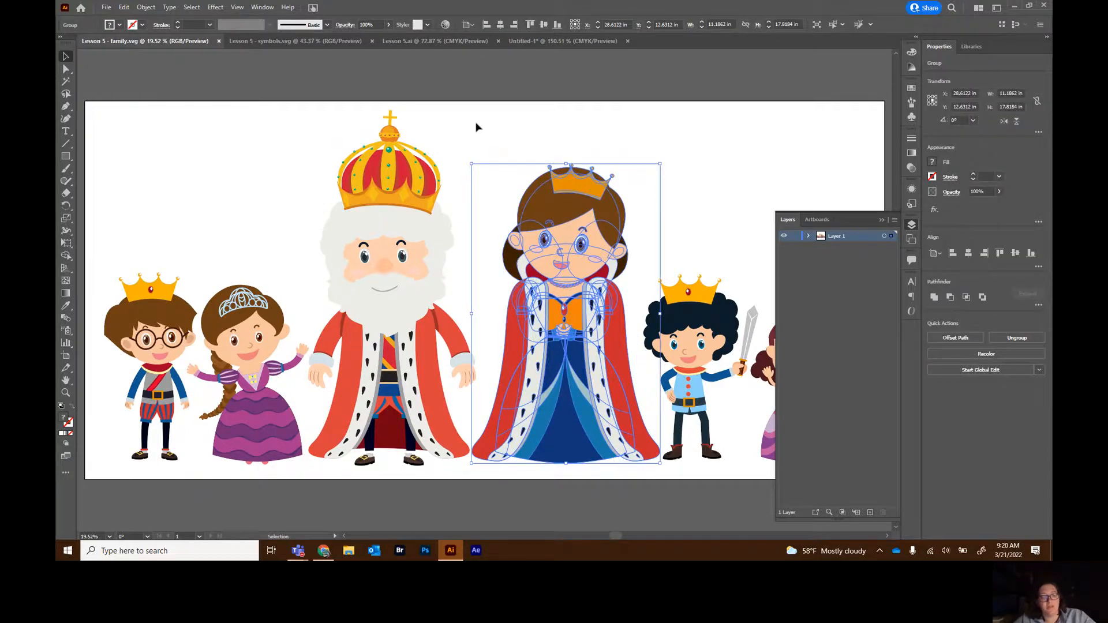
click(524, 45)
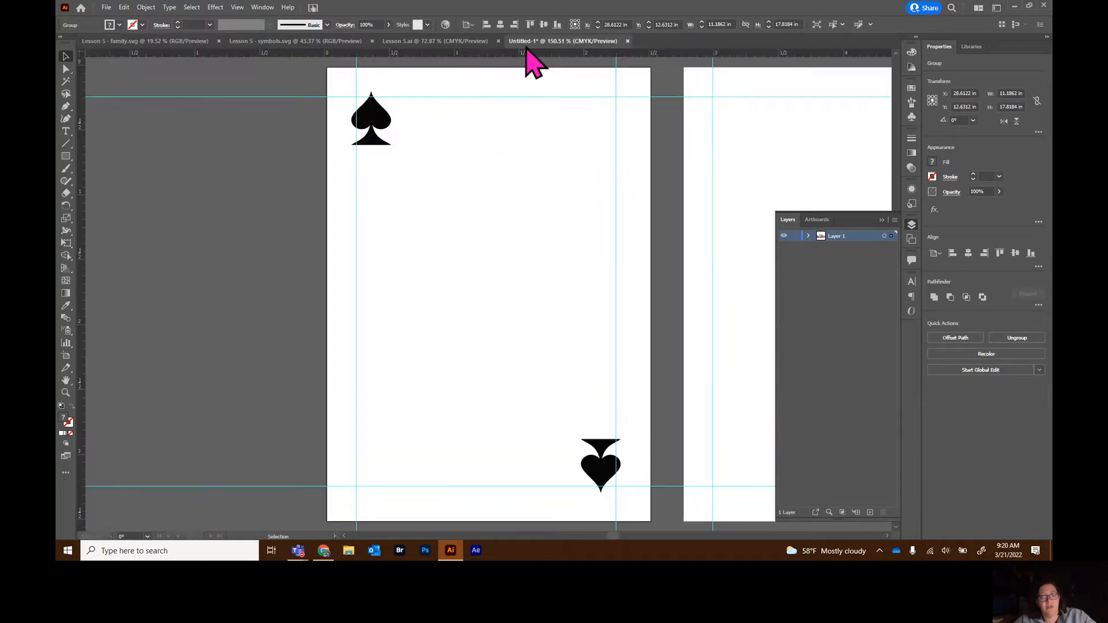
key(ctrl+v)
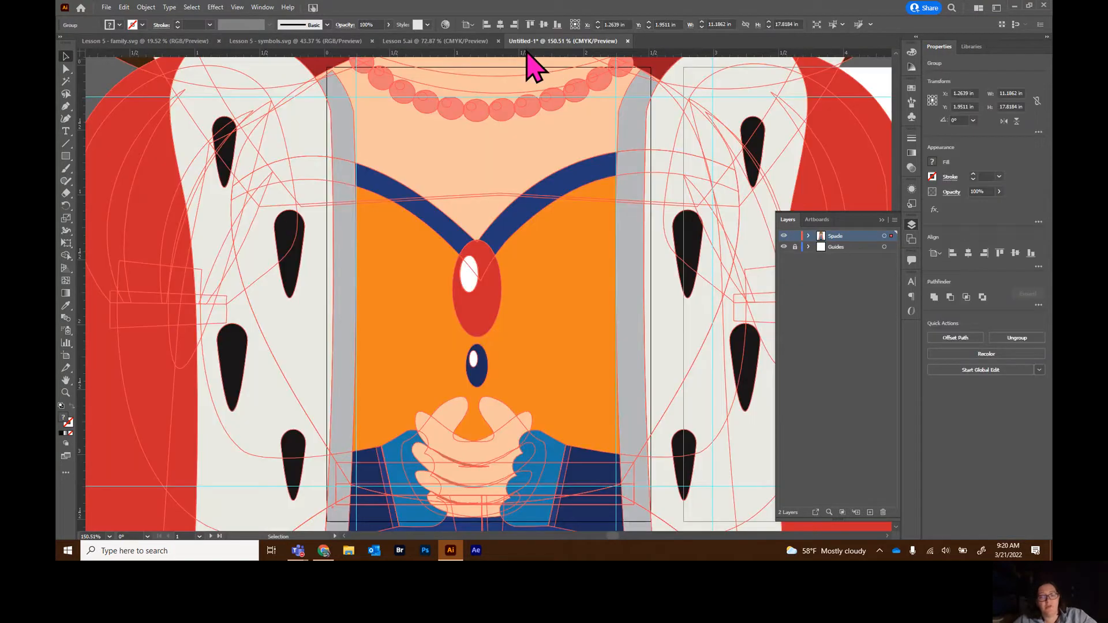
Scale the queen down to about 1.75 × 2.79 in and centre her between the margins of the Spade artboard
key(a)
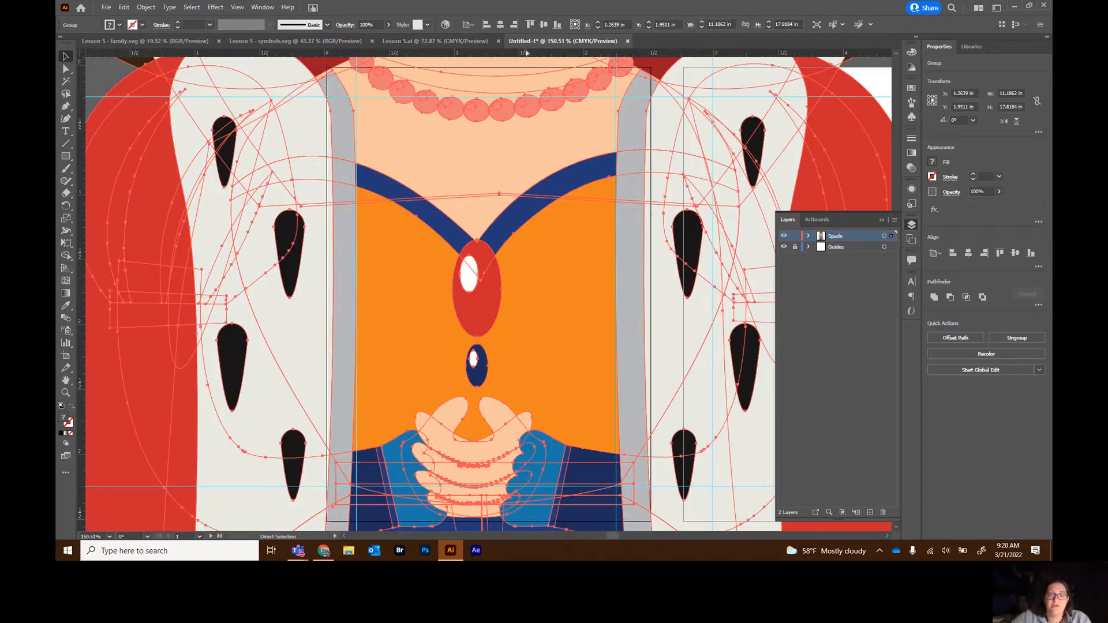
key(ctrl+minus)
key(ctrl+minus)
key(ctrl+minus)
key(ctrl+minus)
key(ctrl+minus)
key(ctrl+minus)
key(ctrl+minus)
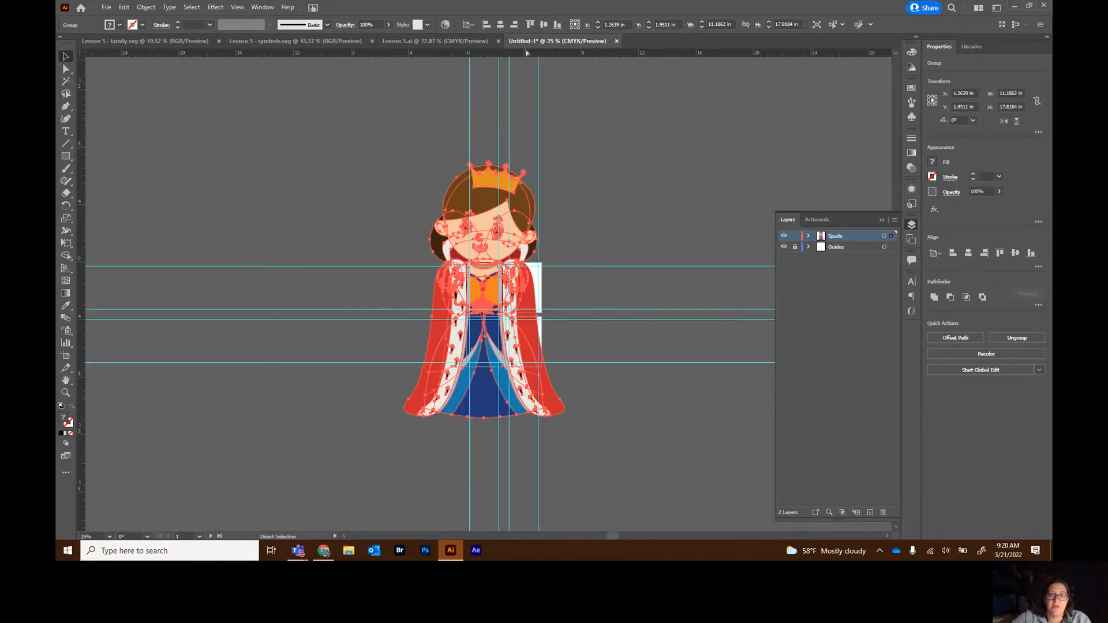
key(v)
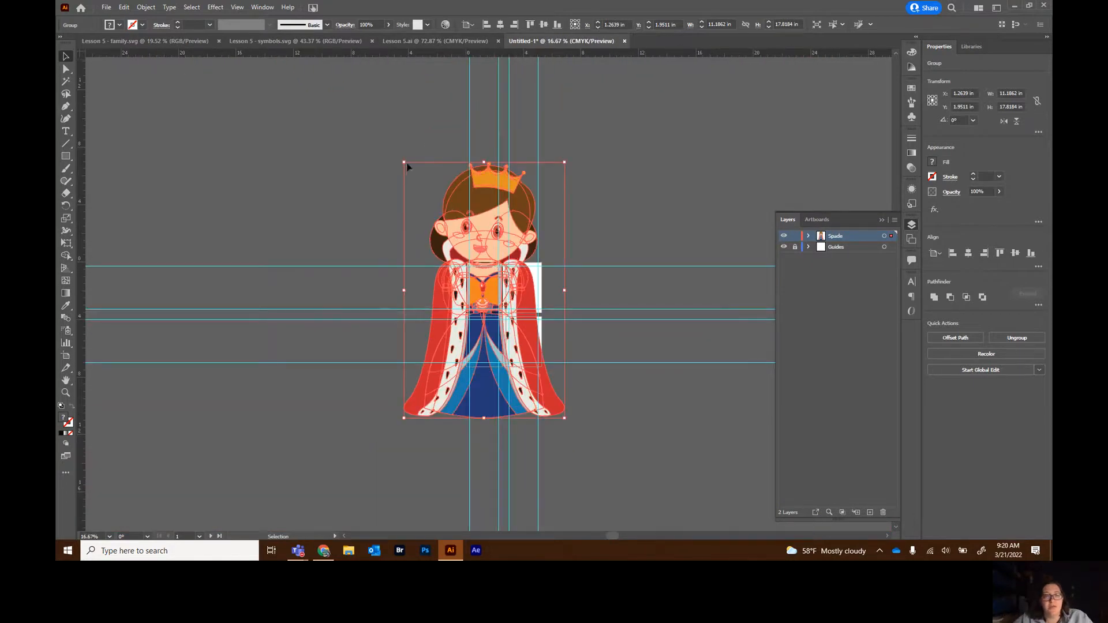
drag(403, 161, 489, 293)
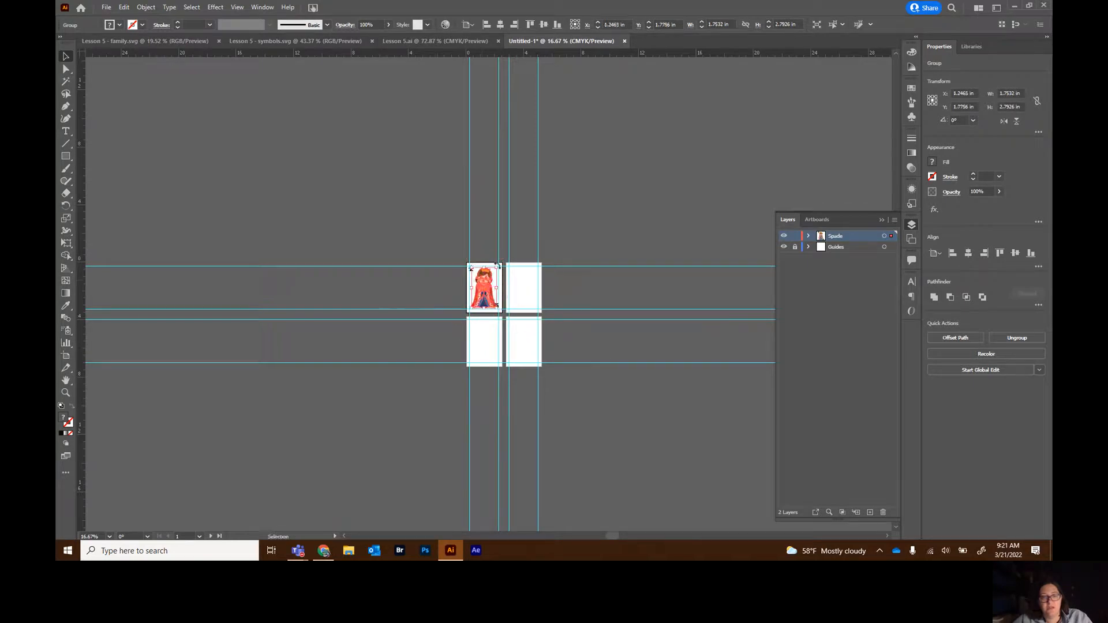
click(527, 222)
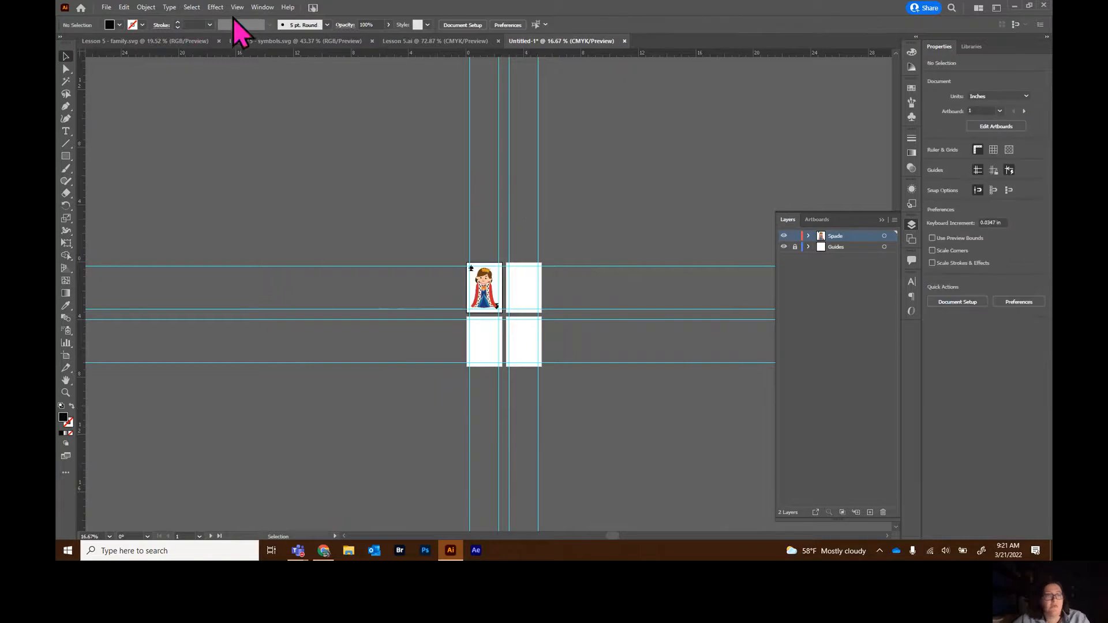
Fit the Spade artboard in the window and move both spade paths above the queen group in the Spade layer's stacking order
click(263, 8)
mouse_move(241, 8)
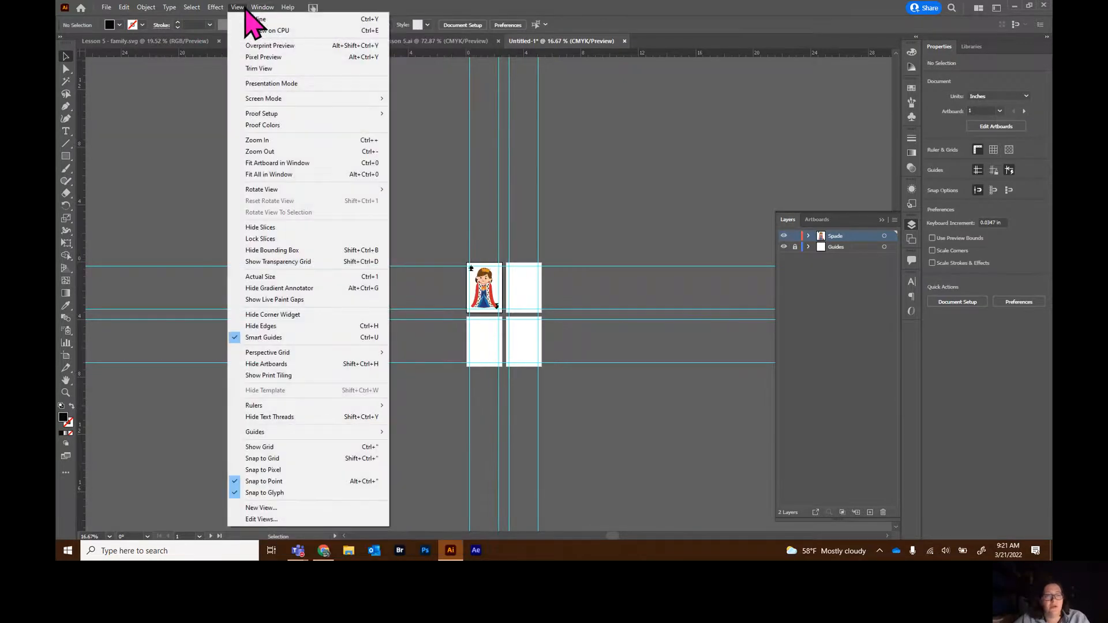
click(285, 164)
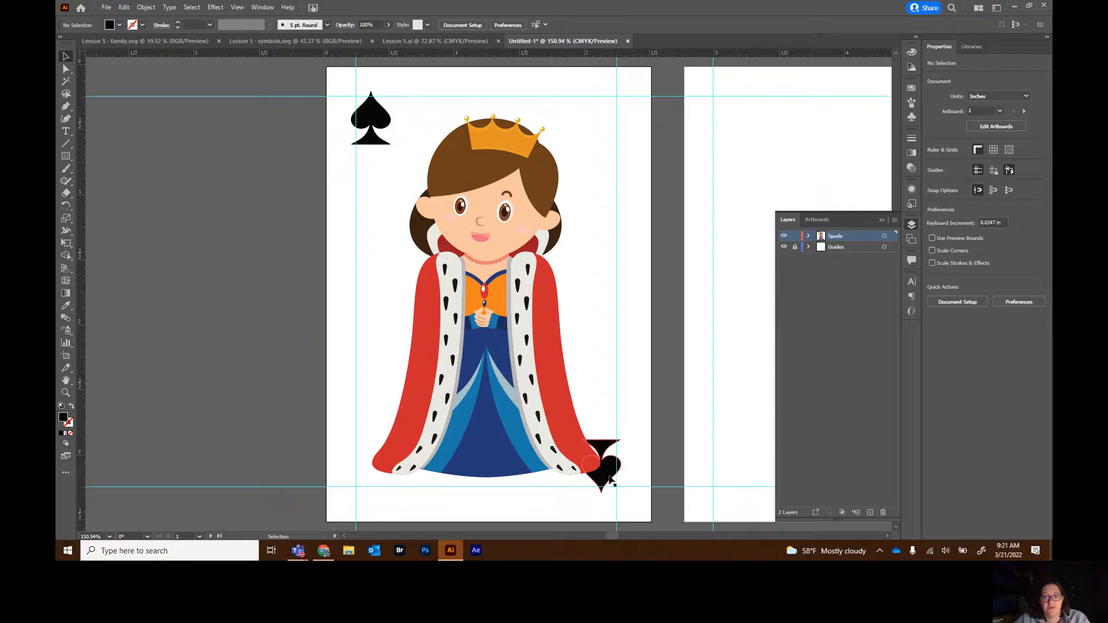
click(808, 236)
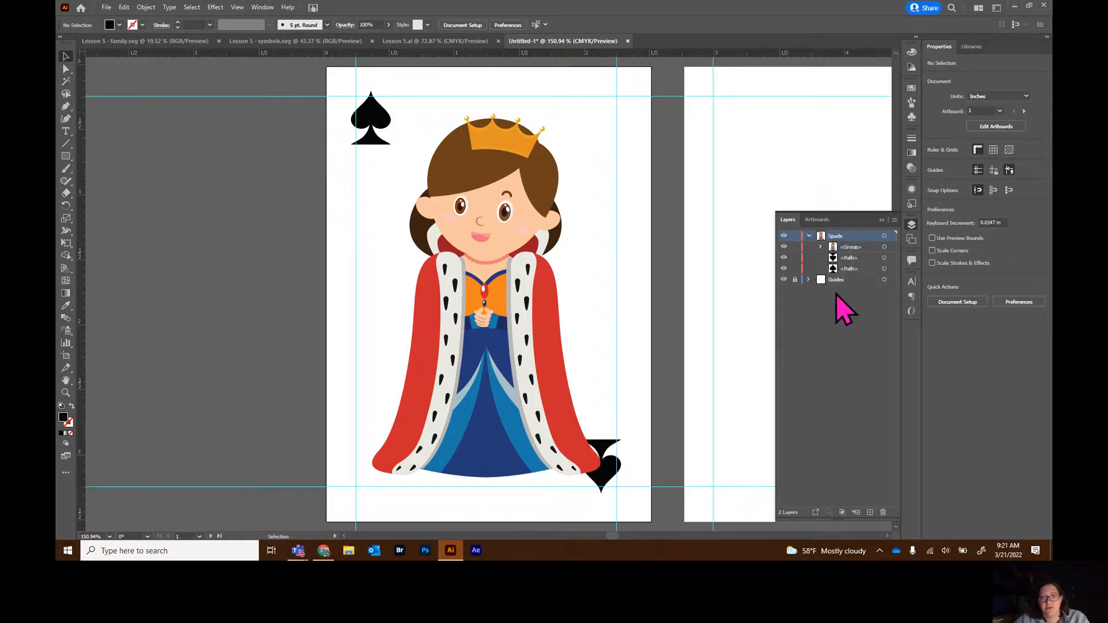
click(843, 269)
shift+click(850, 258)
drag(850, 261, 852, 243)
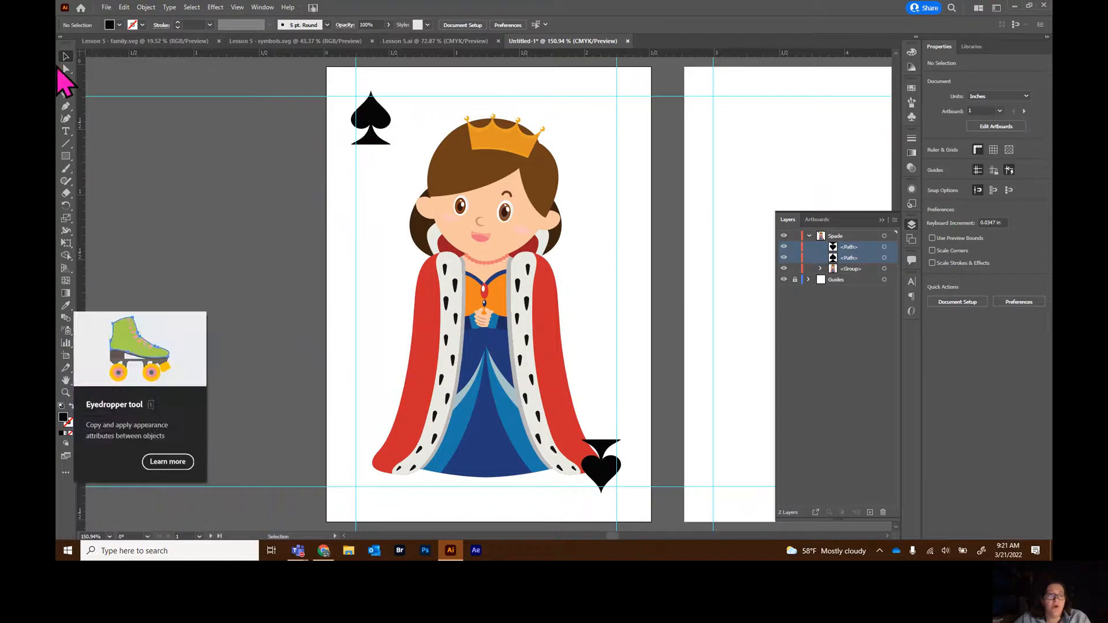
Ungroup the queen twice so that her cape, dress, face and crown parts become separate objects in the Spade layer
click(430, 317)
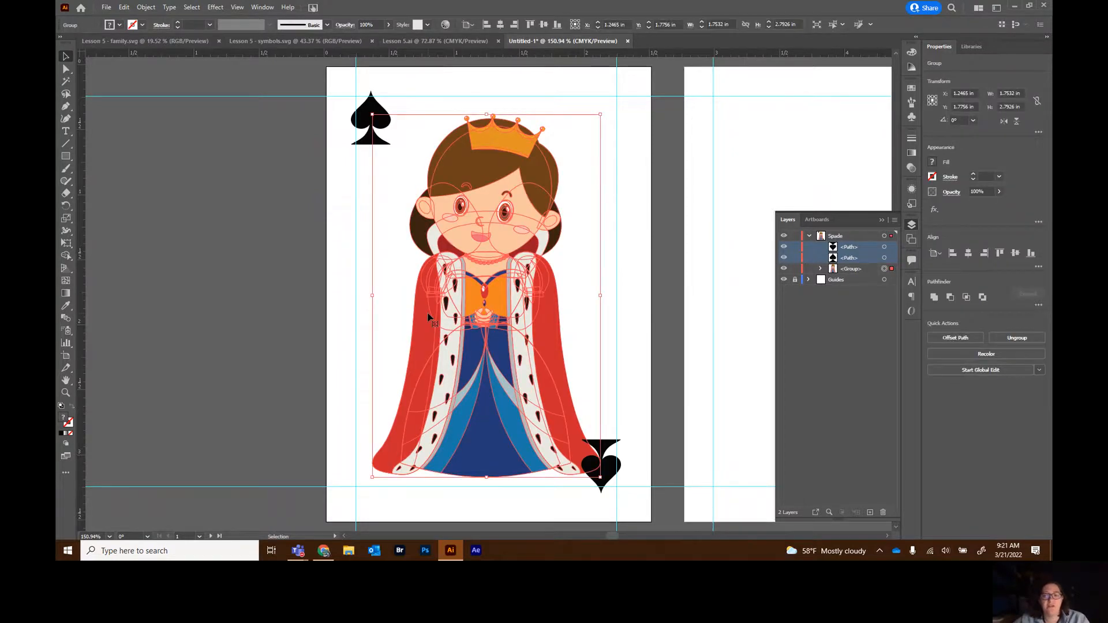
right_click(433, 312)
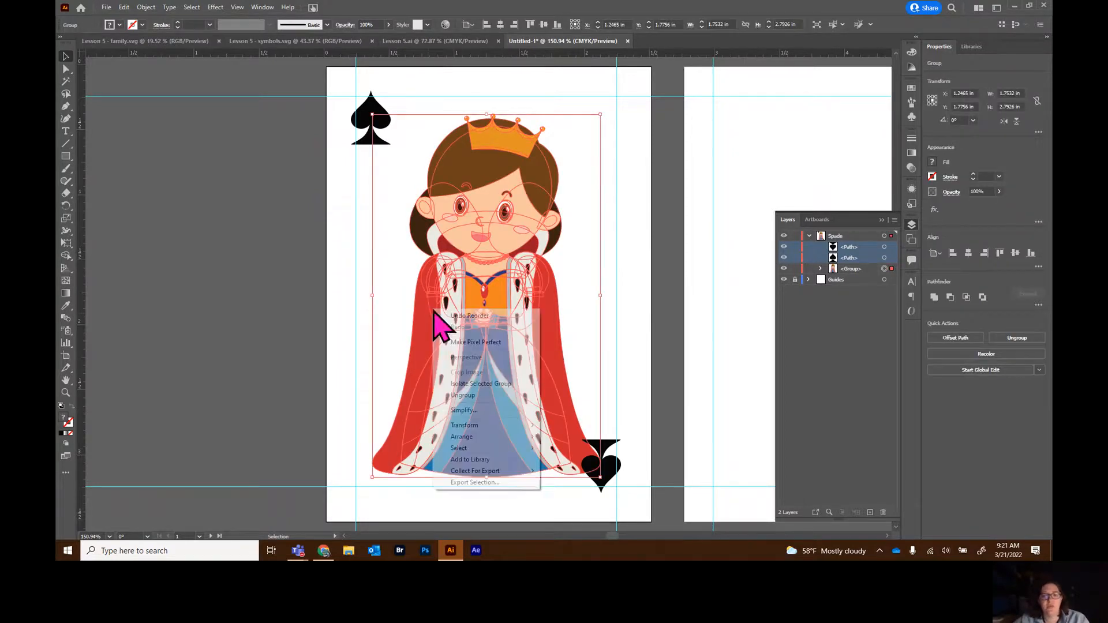
click(463, 395)
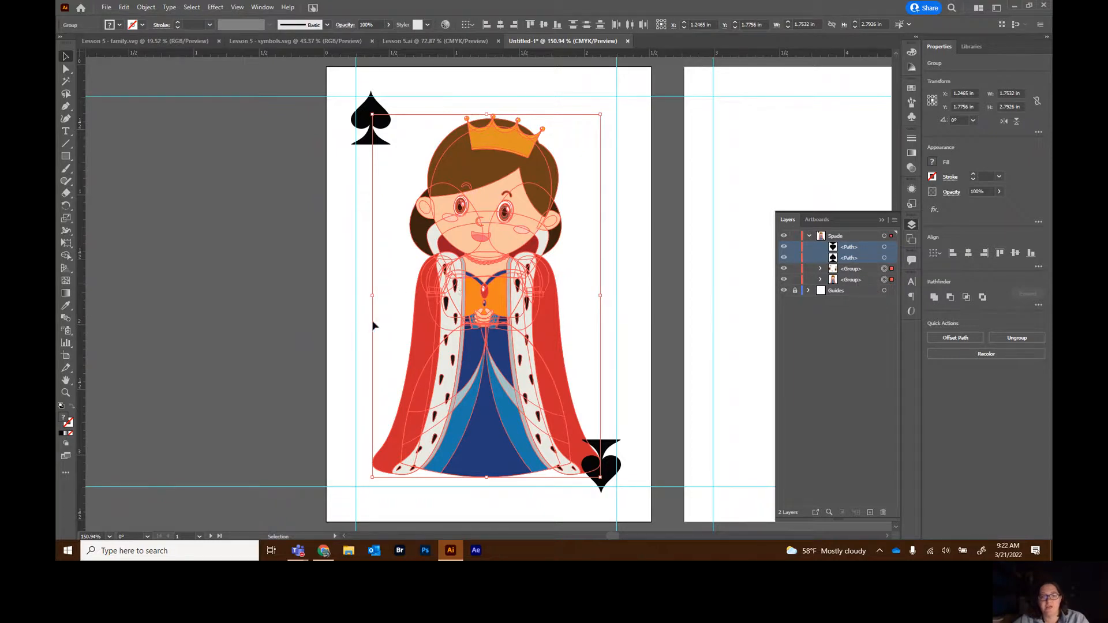
click(314, 321)
click(424, 320)
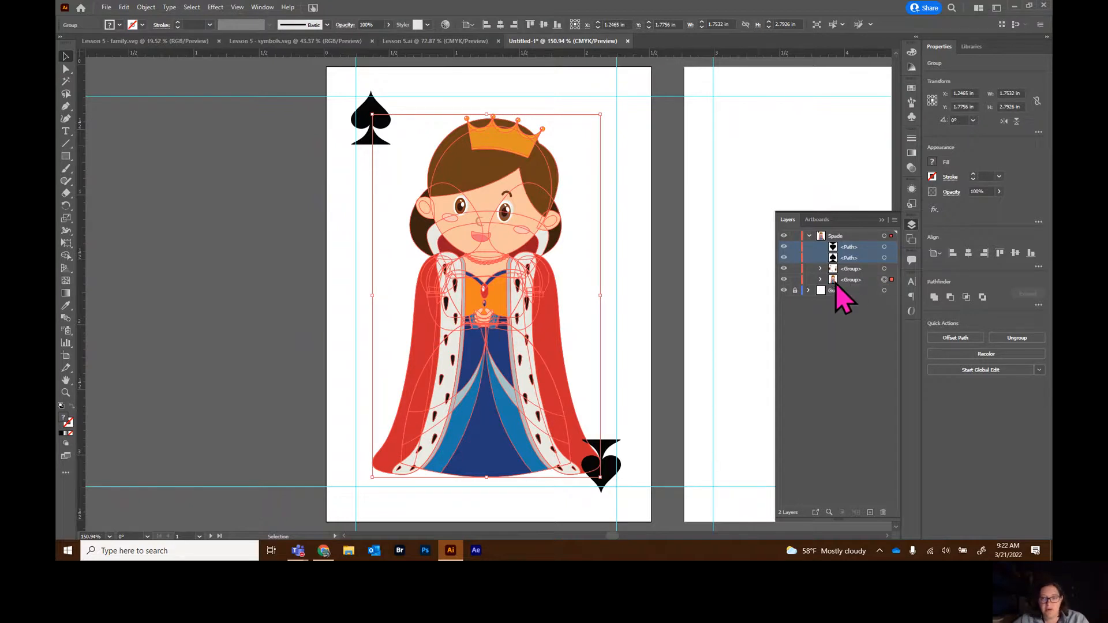
right_click(430, 328)
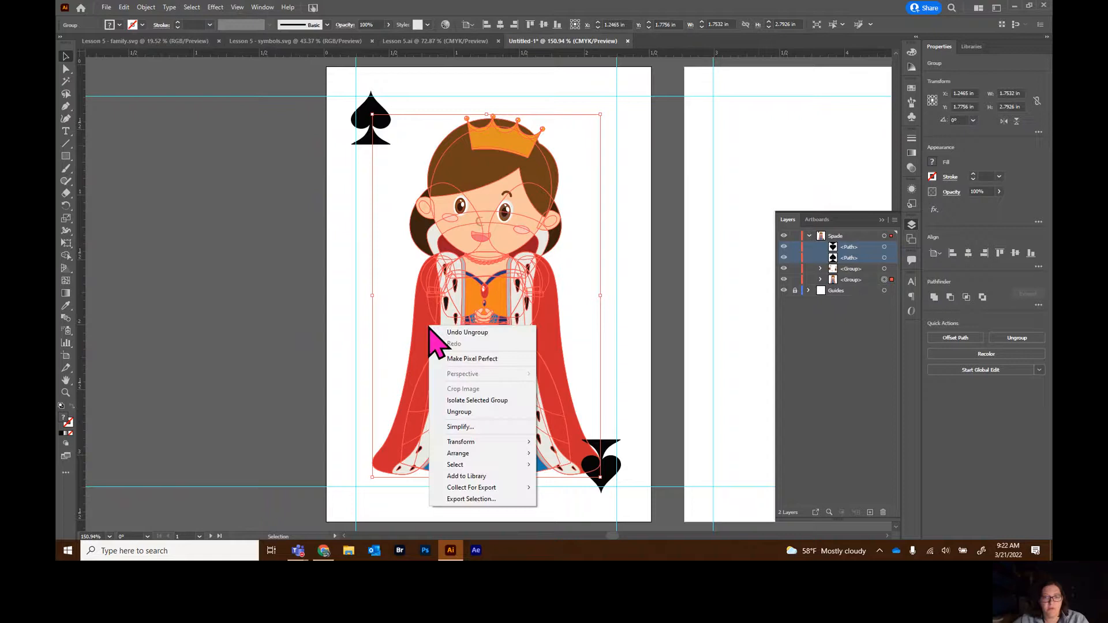
click(469, 411)
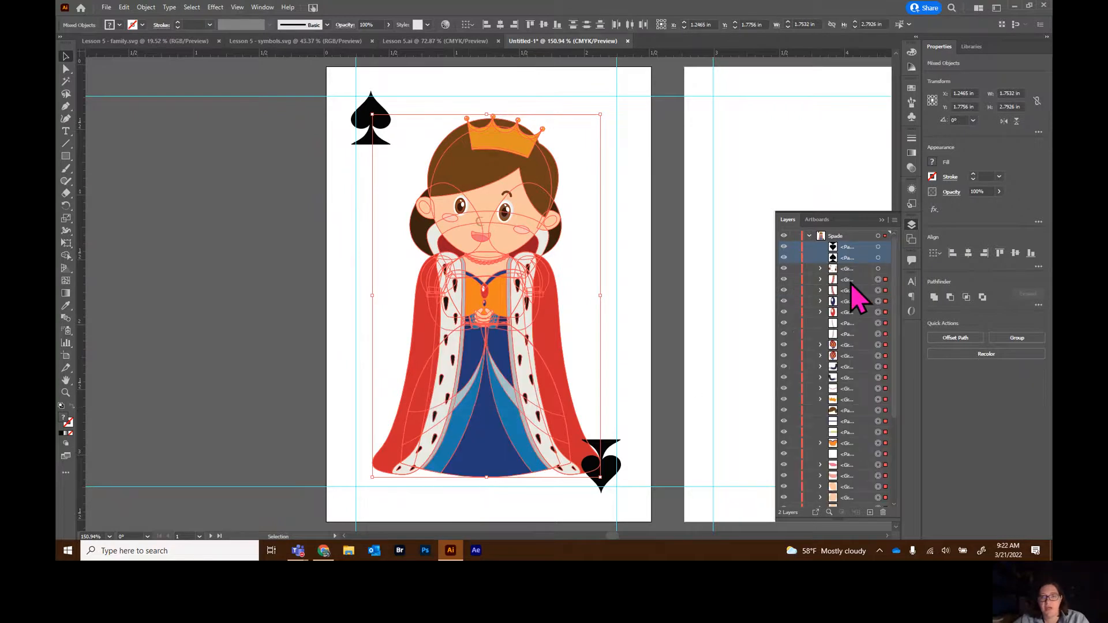
scroll(851, 292, down, 3)
scroll(846, 366, down, 2)
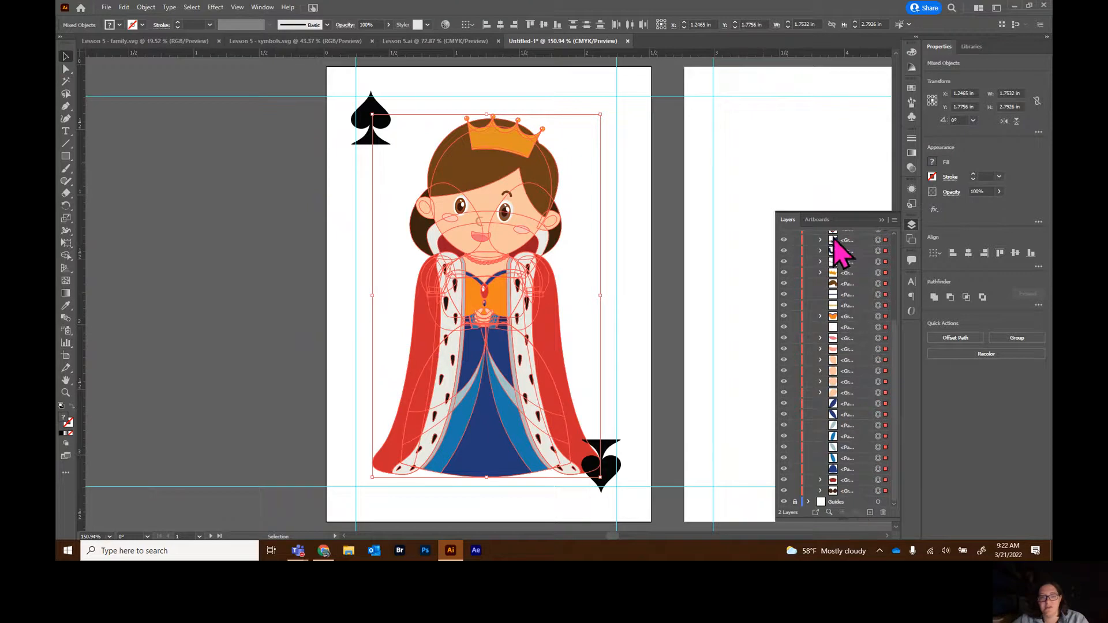
click(309, 253)
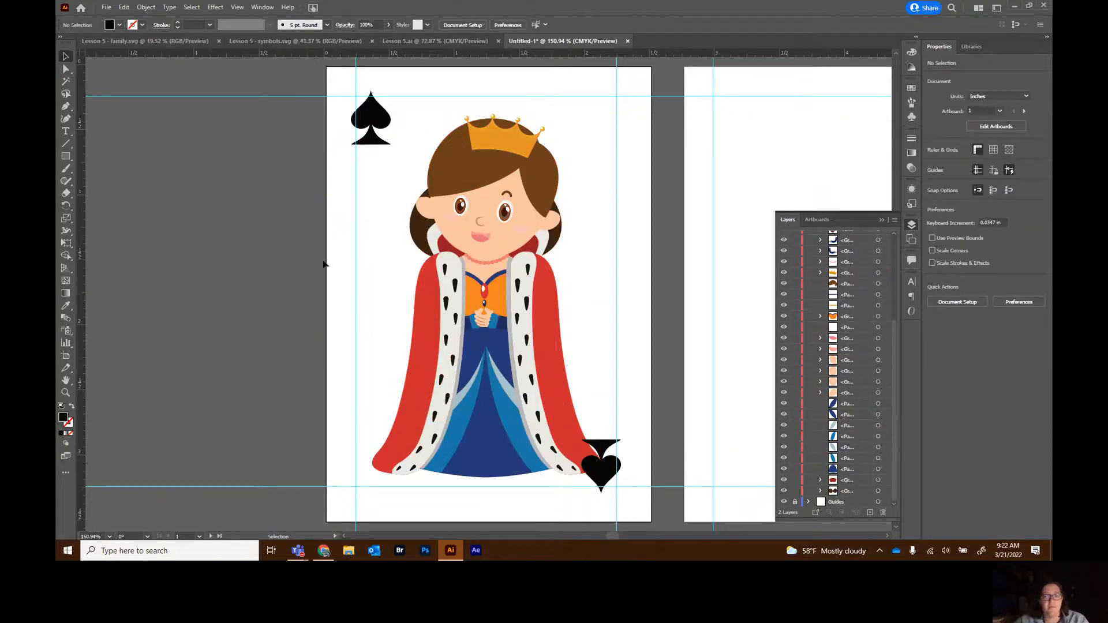
Try a hot pink swatch as the fill of the whole left cape group and undo it
click(430, 328)
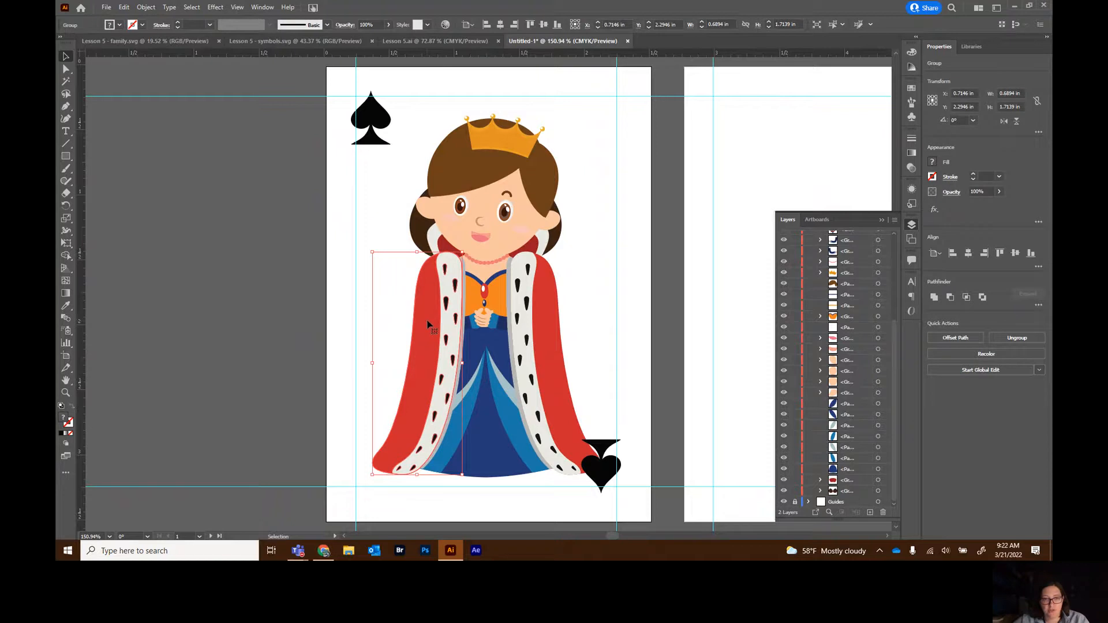
click(552, 327)
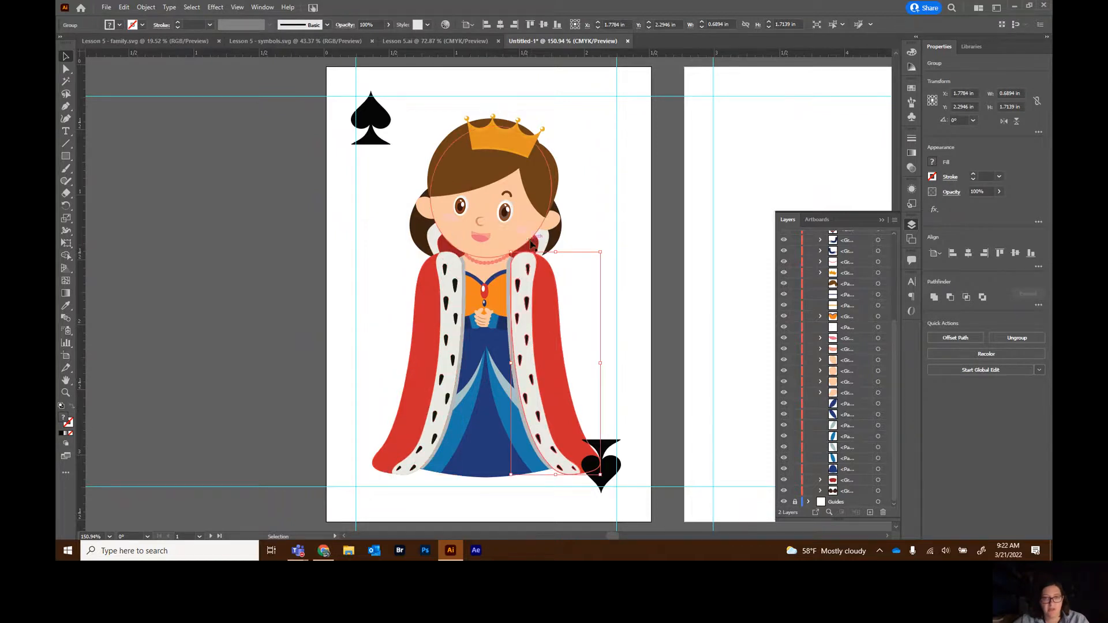
click(436, 342)
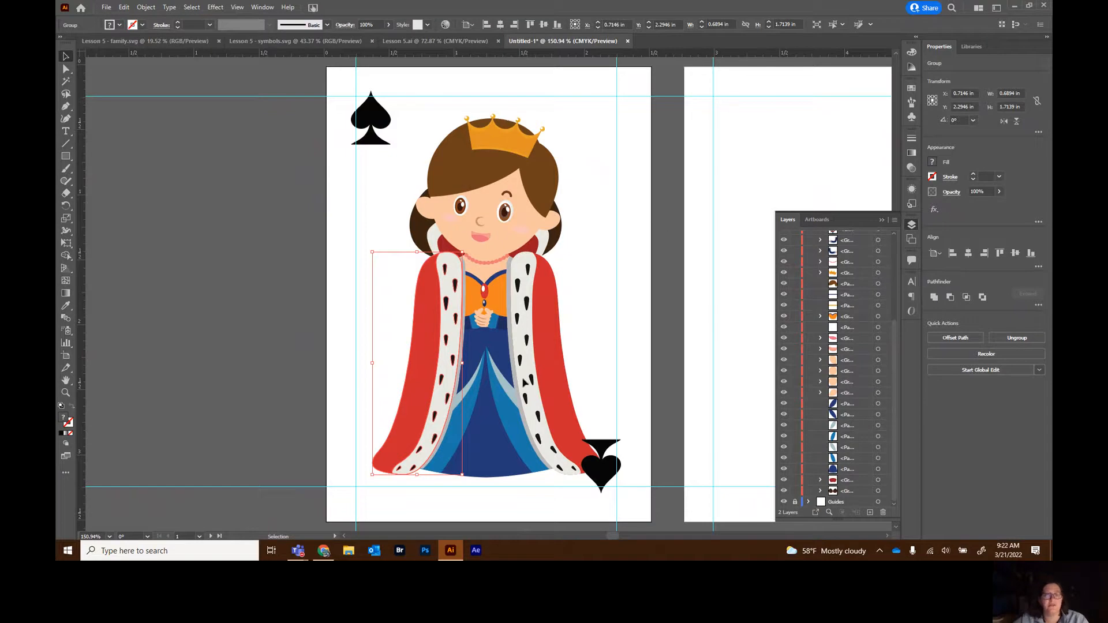
mouse_move(298, 550)
click(307, 350)
click(418, 353)
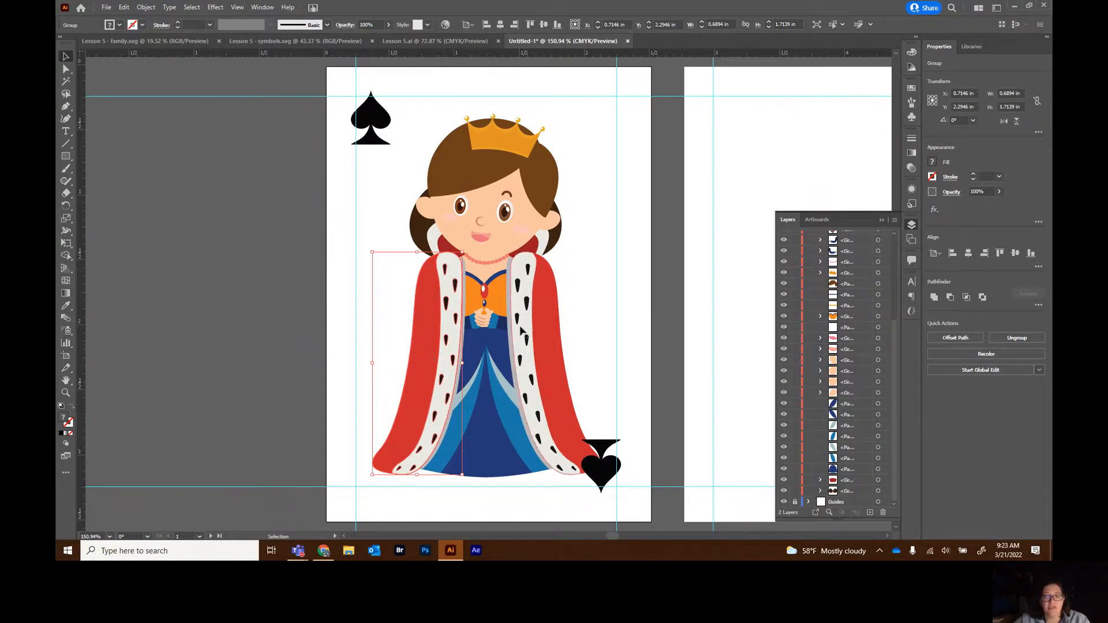
click(932, 165)
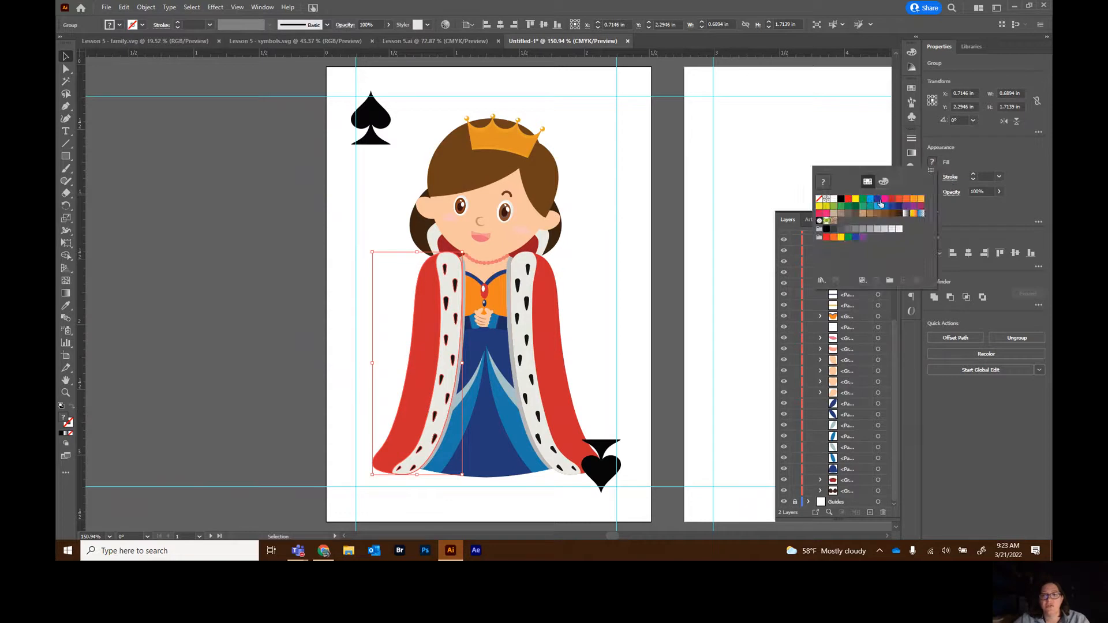
click(884, 200)
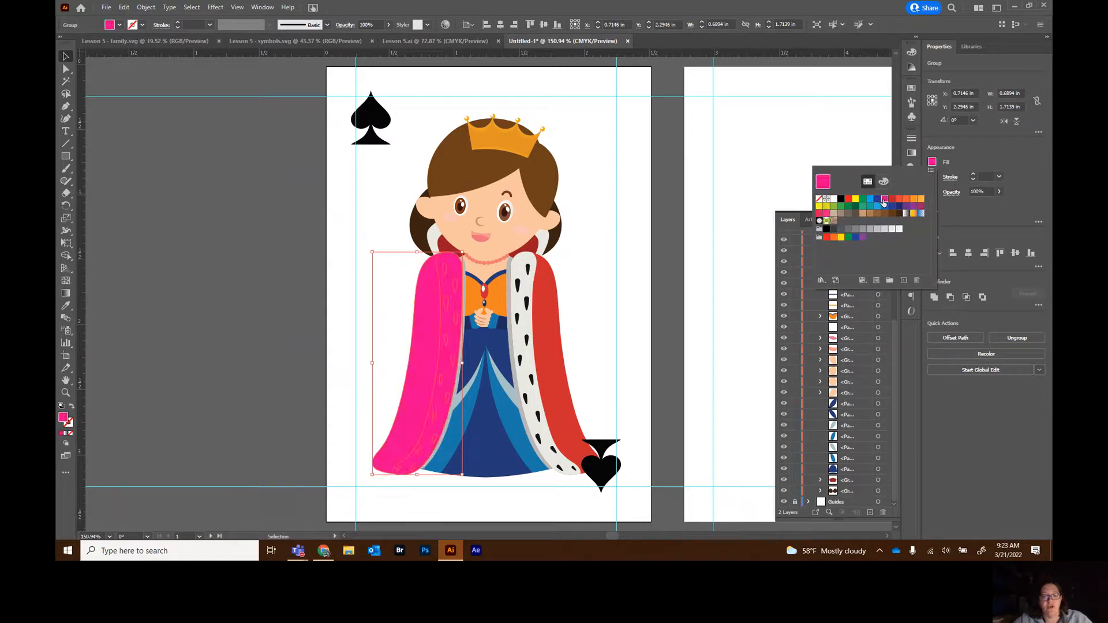
key(Escape)
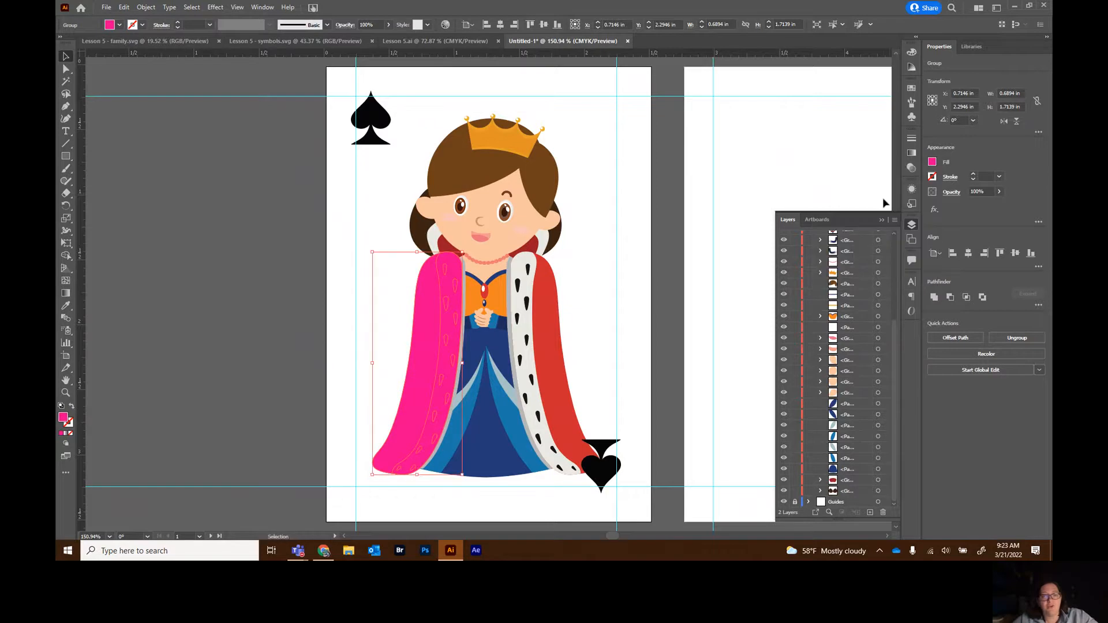
key(ctrl+z)
Isolate the red path inside the left cape half's nested groups, fill it with purple, and exit isolation mode
double_click(432, 350)
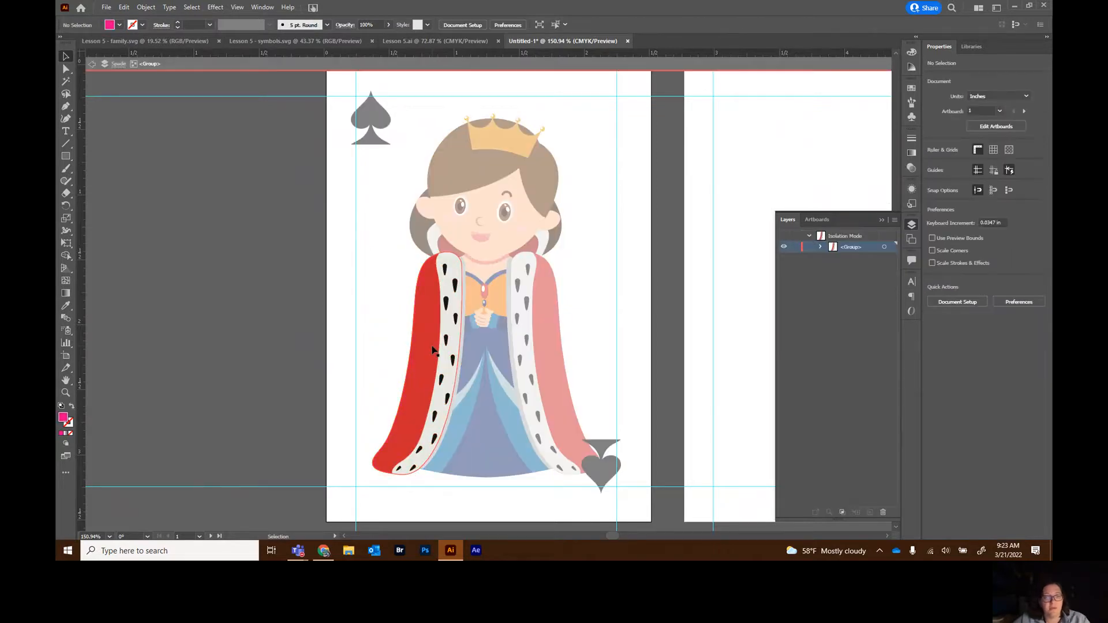
click(433, 351)
double_click(433, 350)
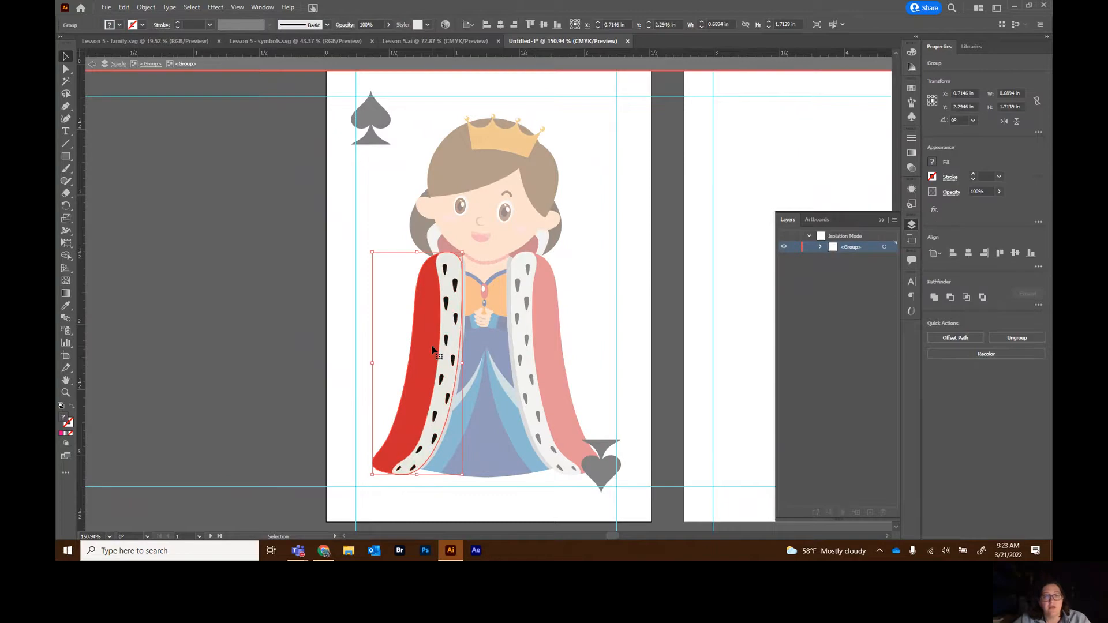
double_click(433, 350)
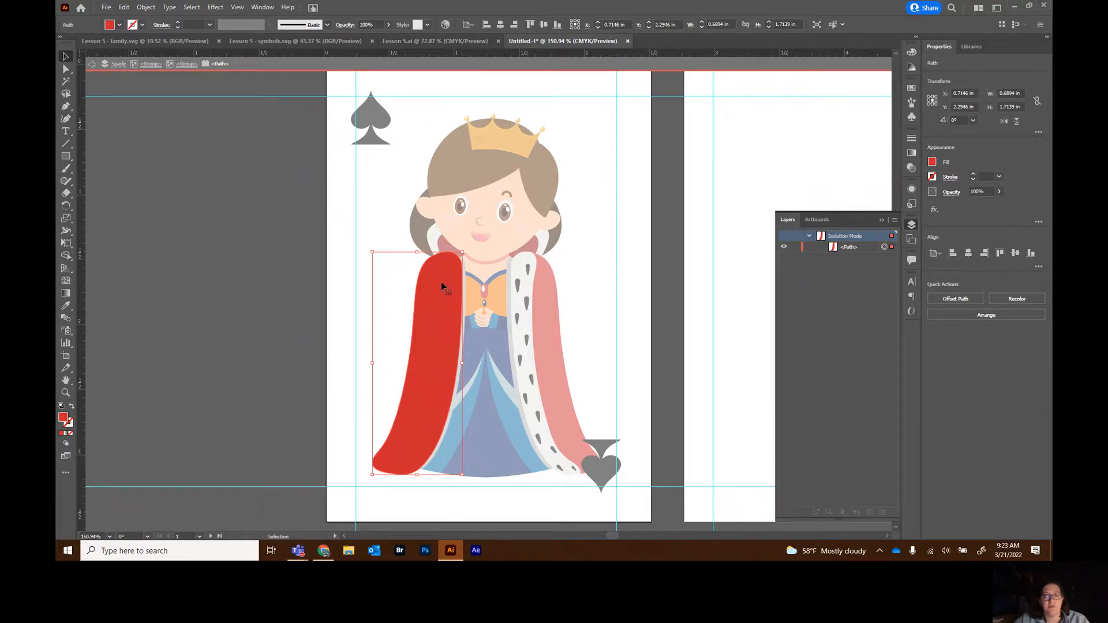
click(932, 162)
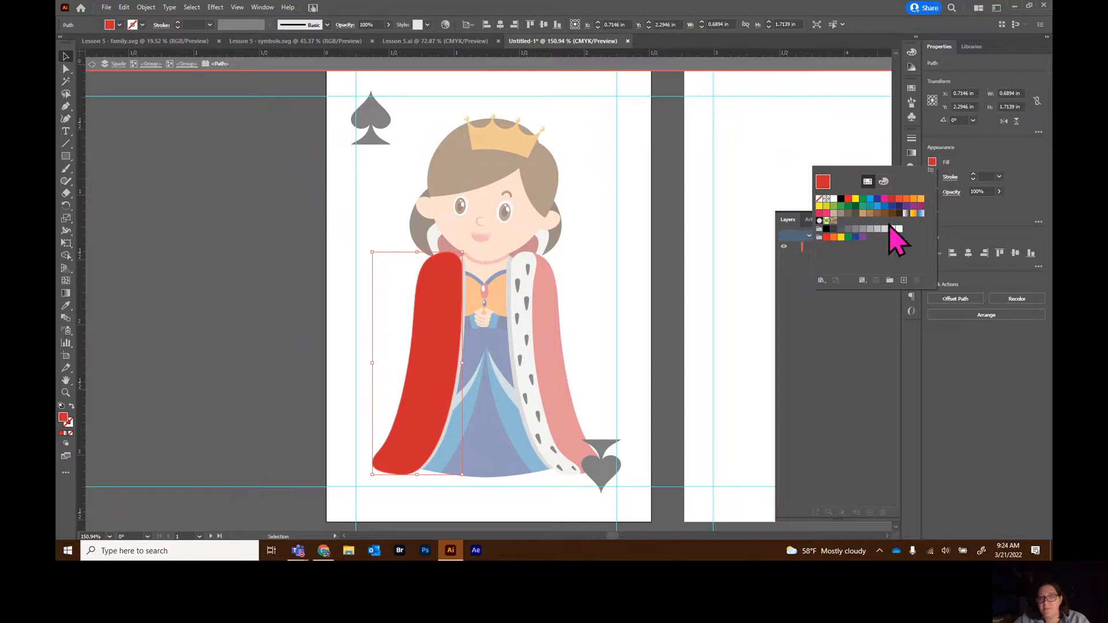
click(913, 206)
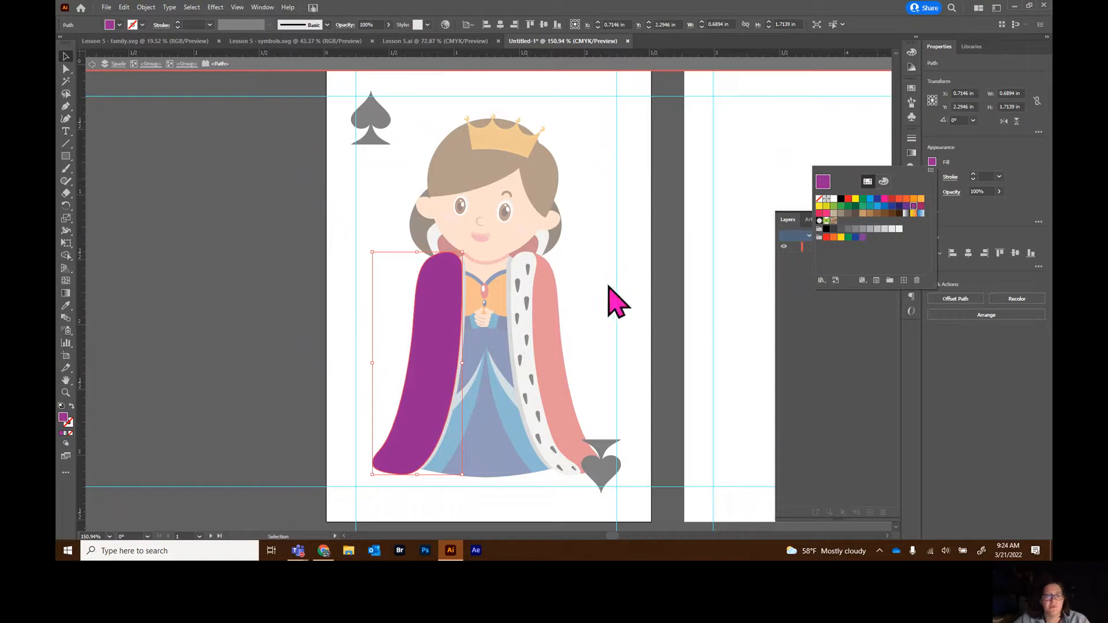
click(268, 353)
double_click(264, 340)
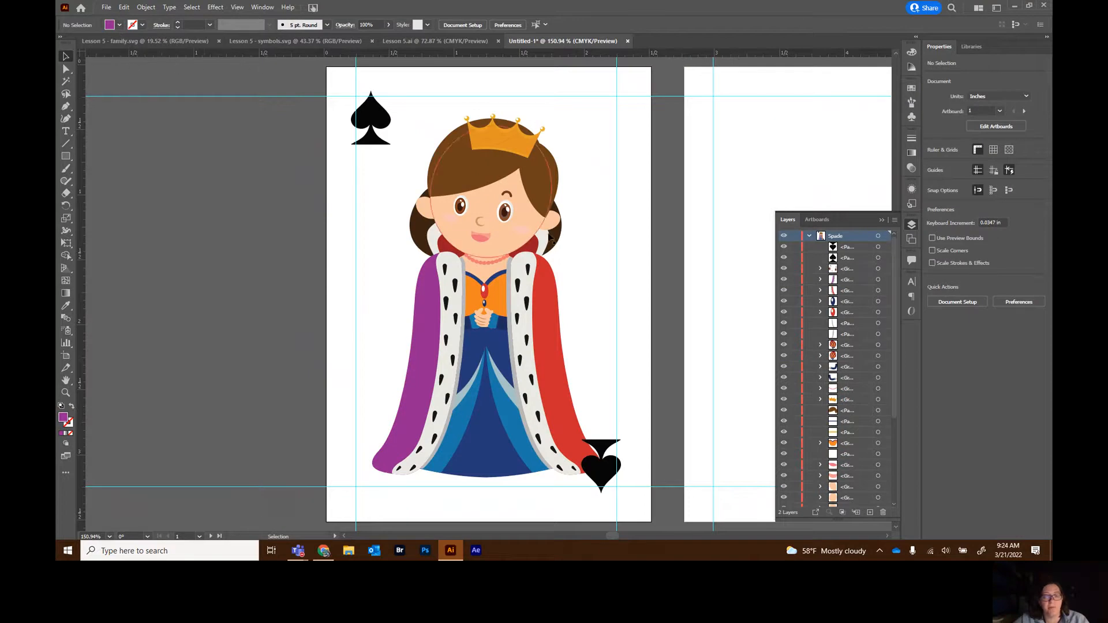
Isolate the red path inside the right cape half's nested groups, fill it with the same purple, and return to its parent group
click(552, 353)
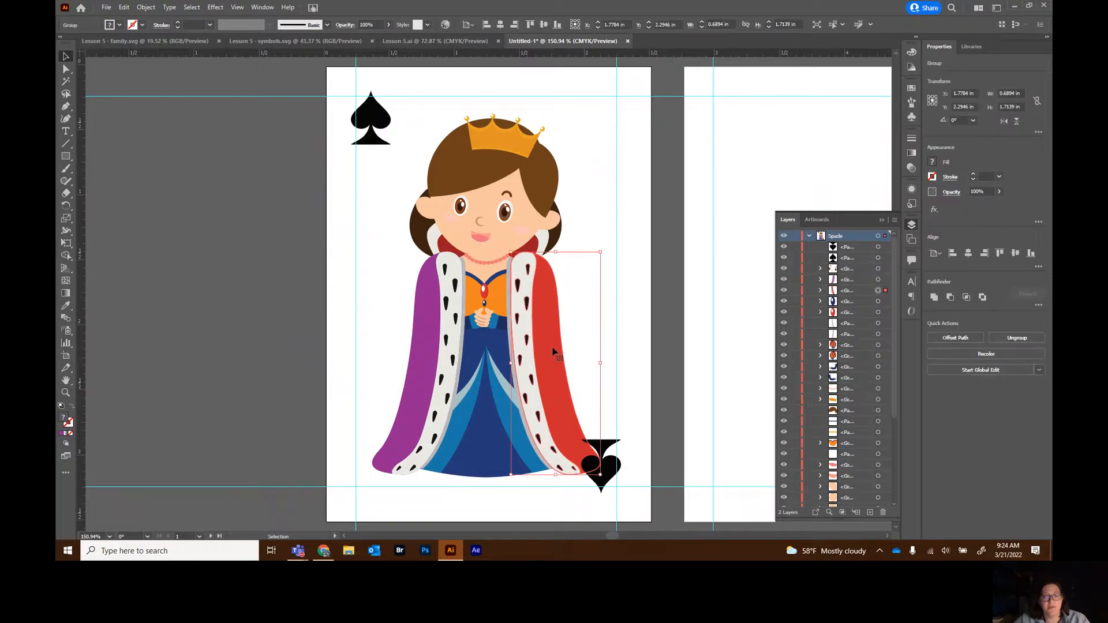
double_click(552, 353)
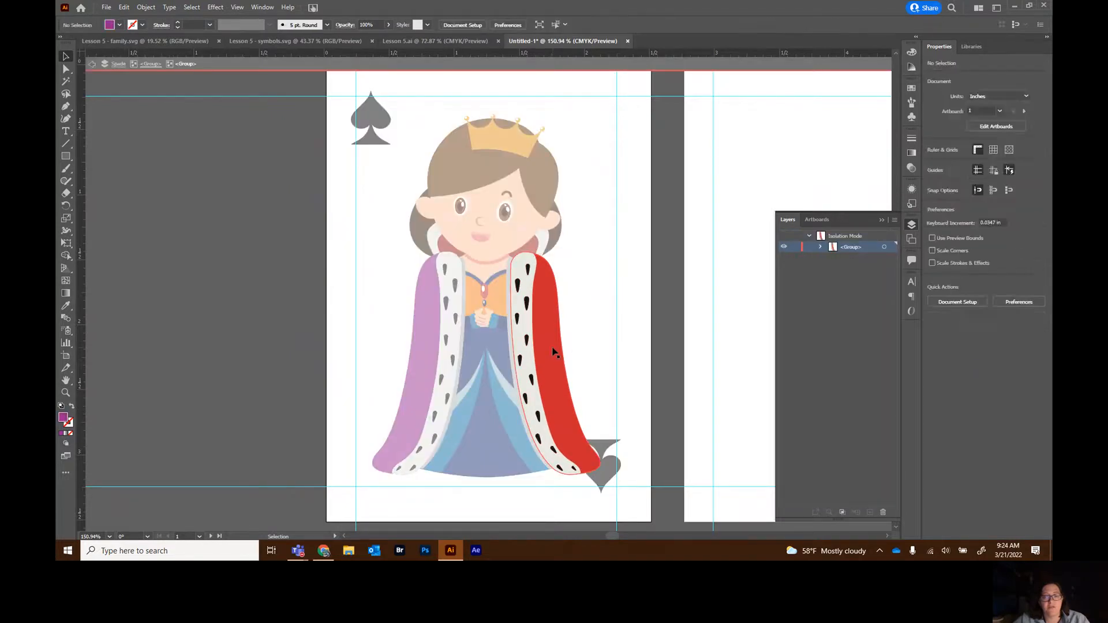
double_click(552, 353)
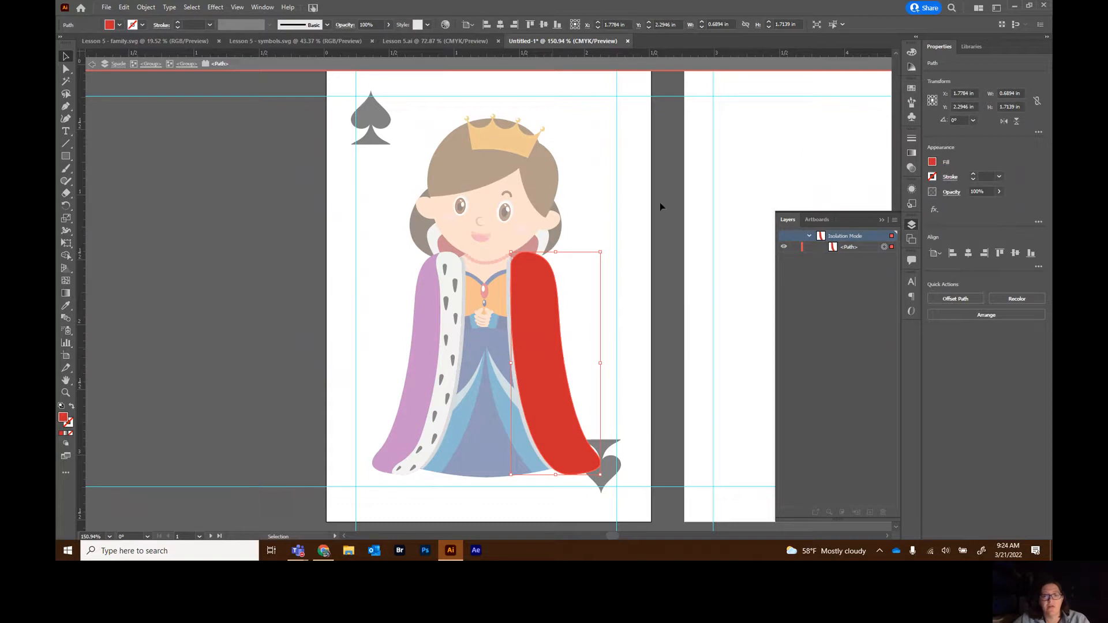
click(661, 206)
click(150, 64)
click(556, 352)
double_click(557, 352)
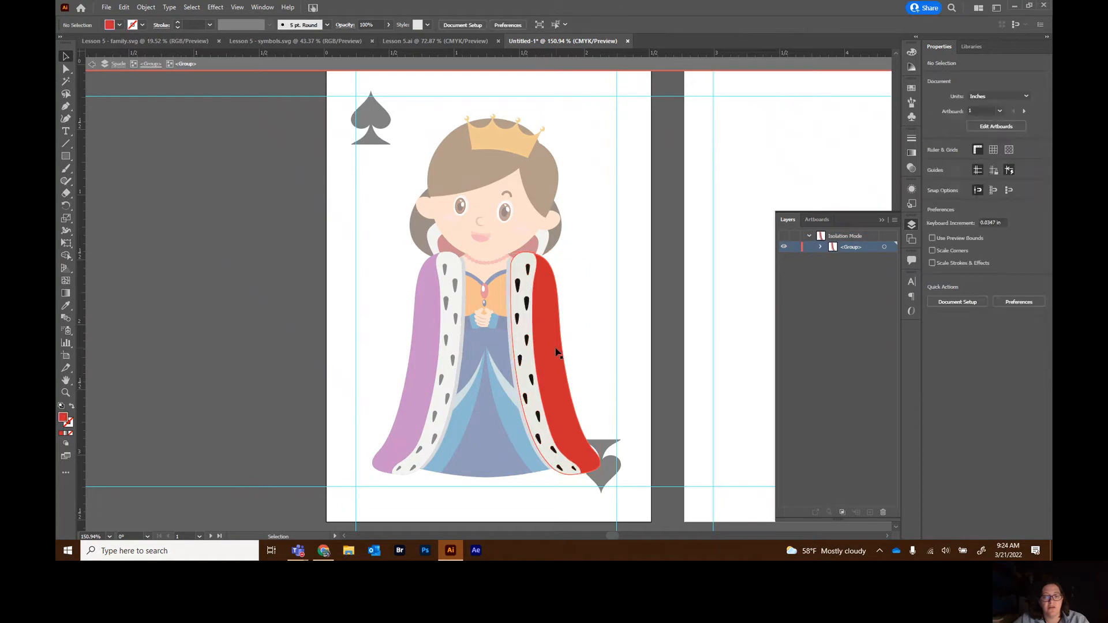
click(554, 352)
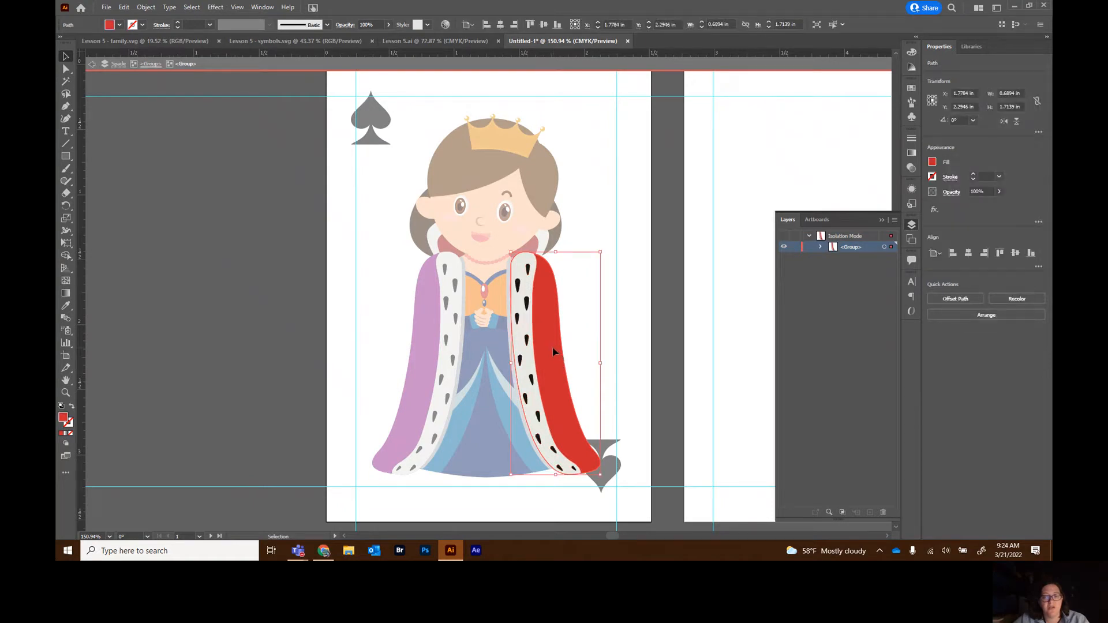
double_click(553, 352)
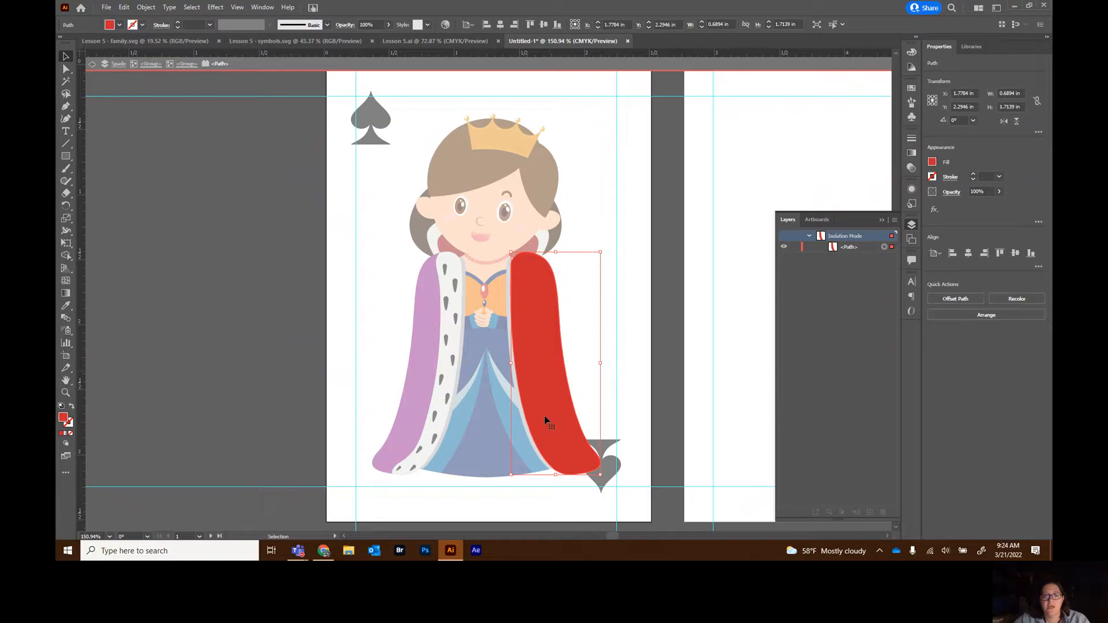
click(932, 162)
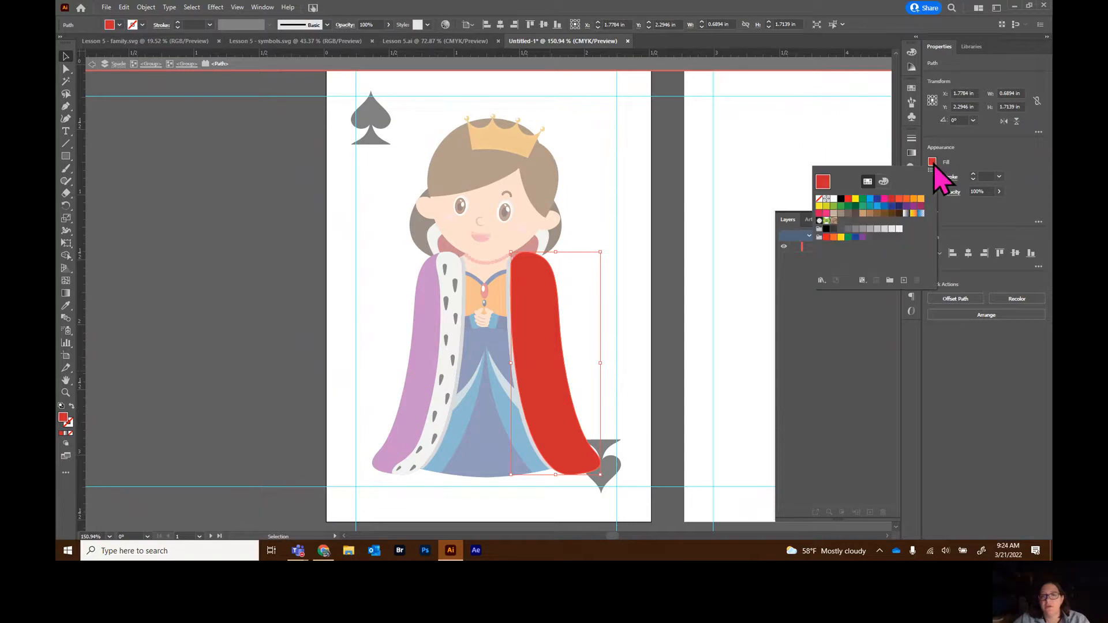
click(915, 206)
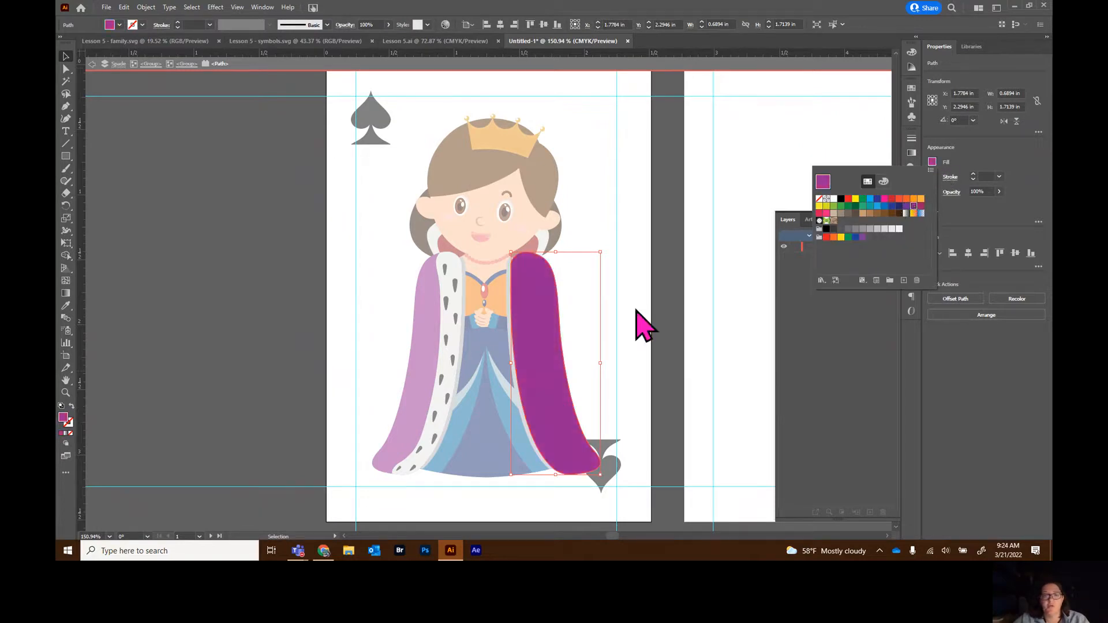
click(654, 299)
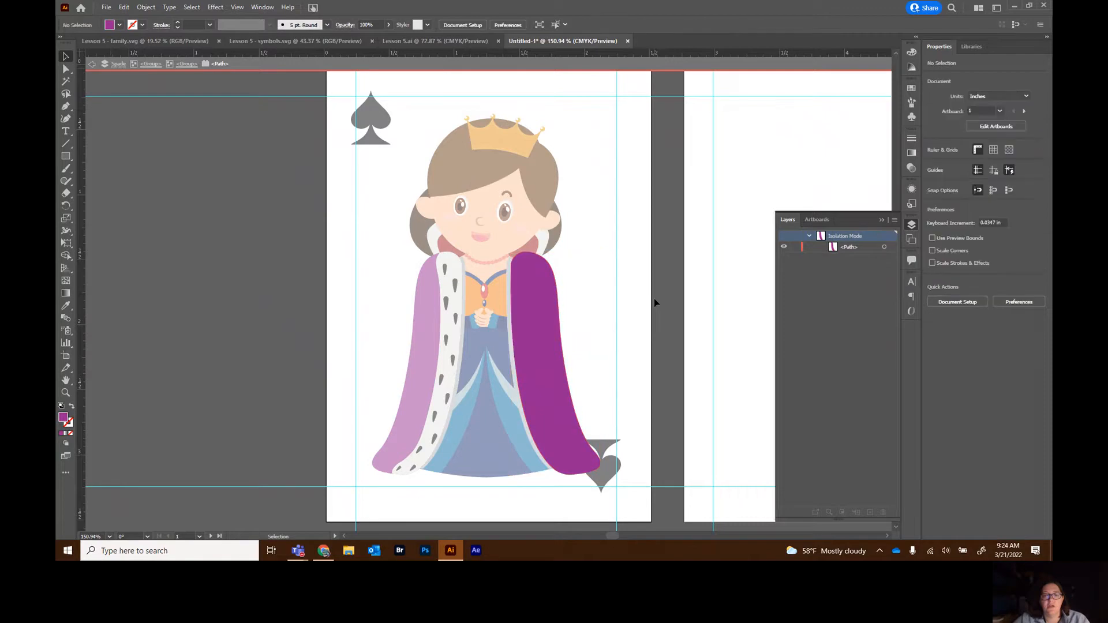
click(184, 66)
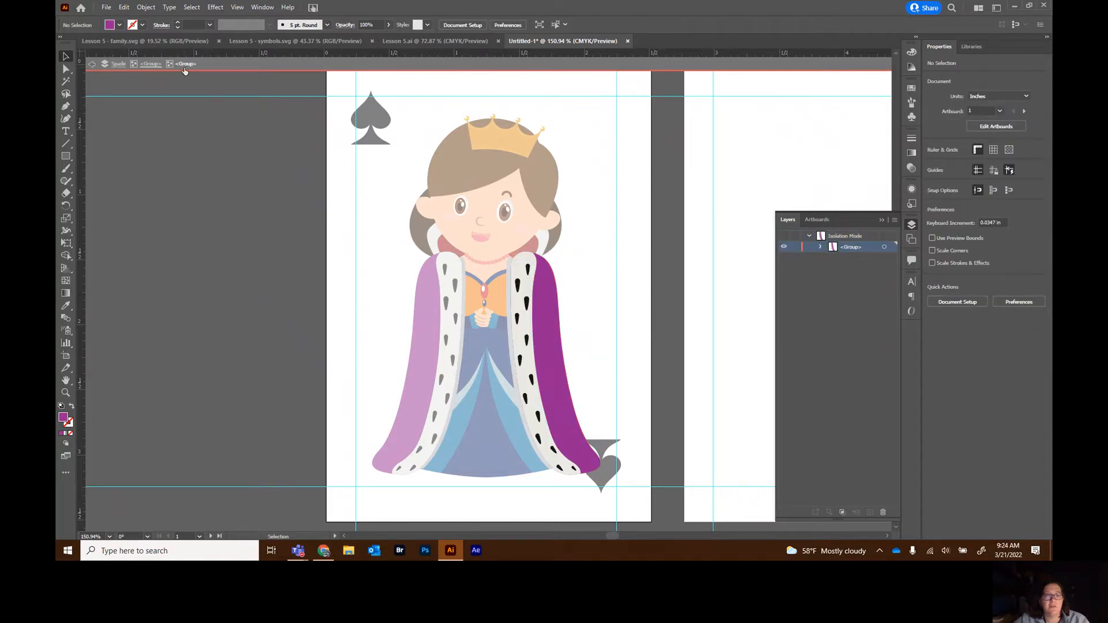
Return to the Spade layer level, isolate the queen's collar group, fill its red path with dark purple, and exit isolation mode
click(150, 65)
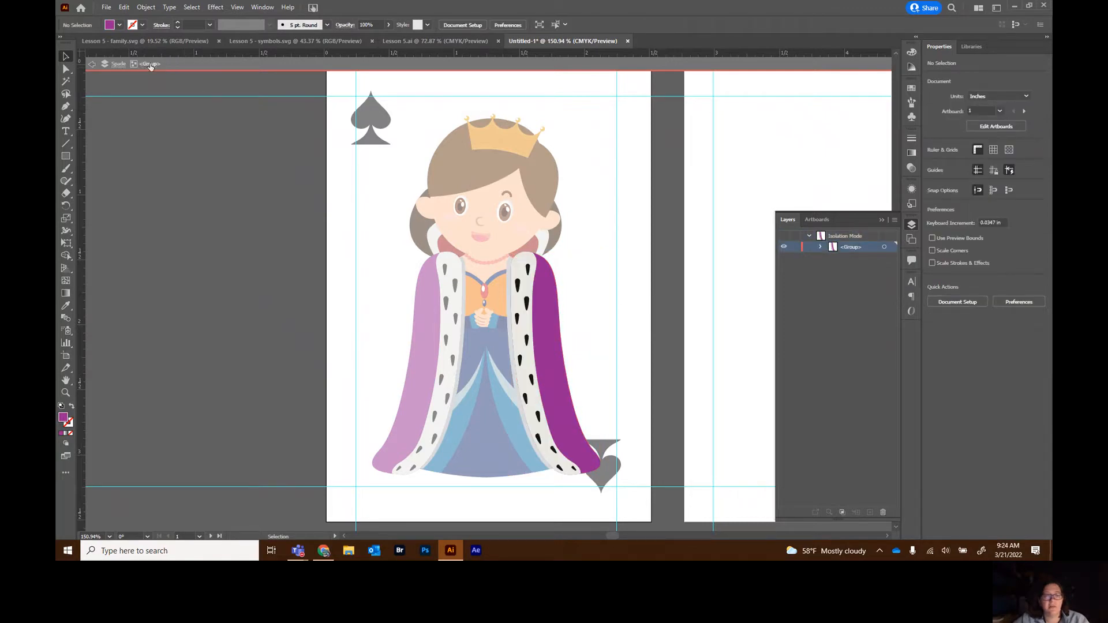
click(117, 64)
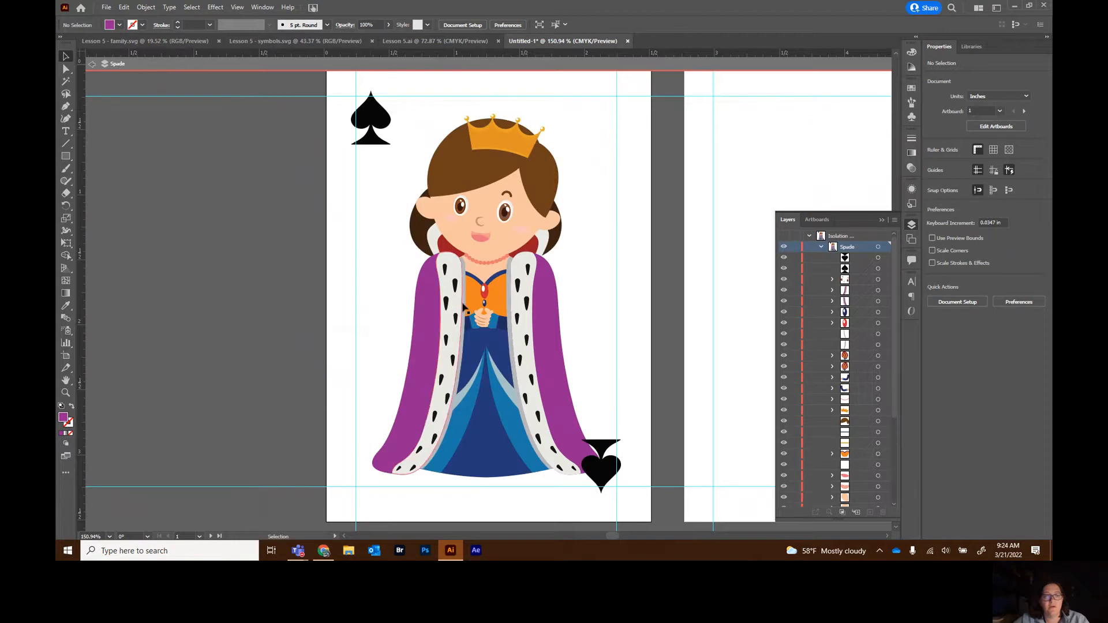
double_click(447, 249)
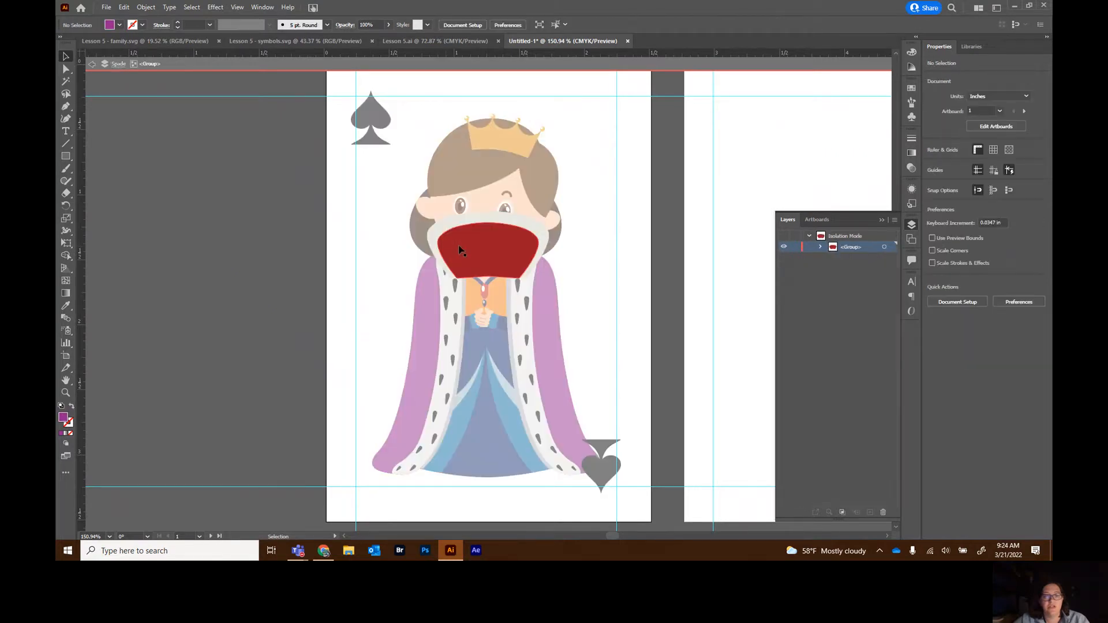
click(932, 162)
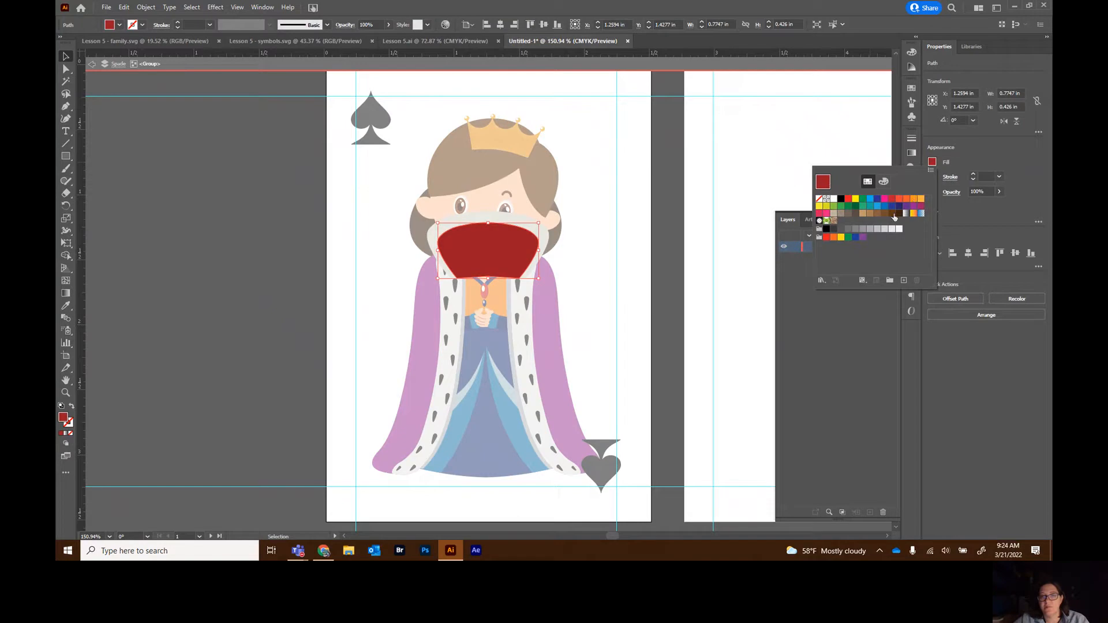
click(905, 206)
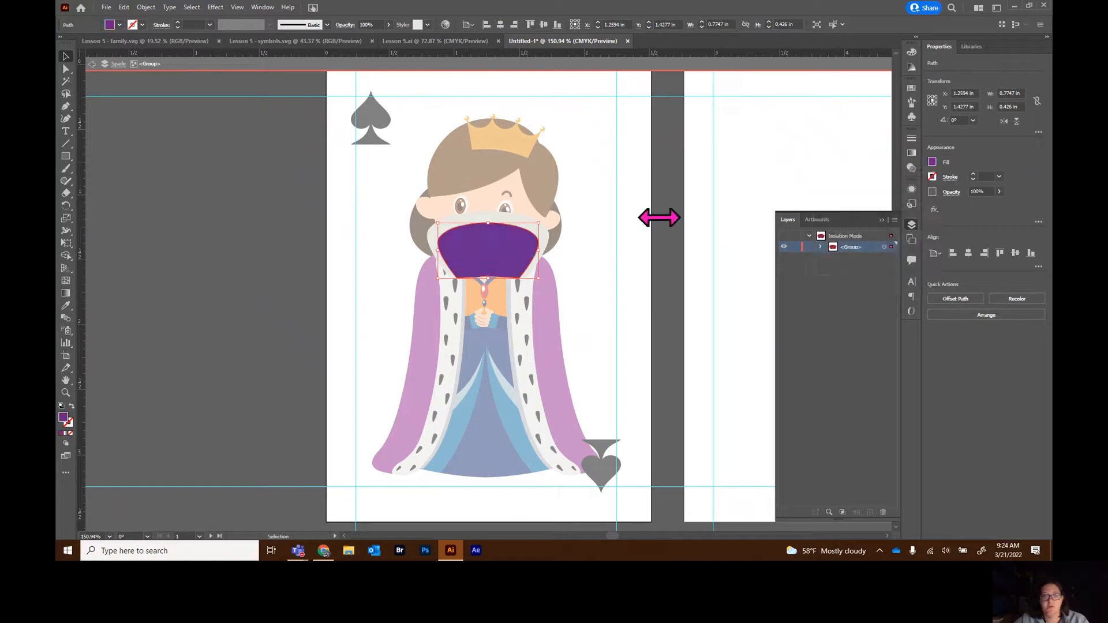
double_click(642, 216)
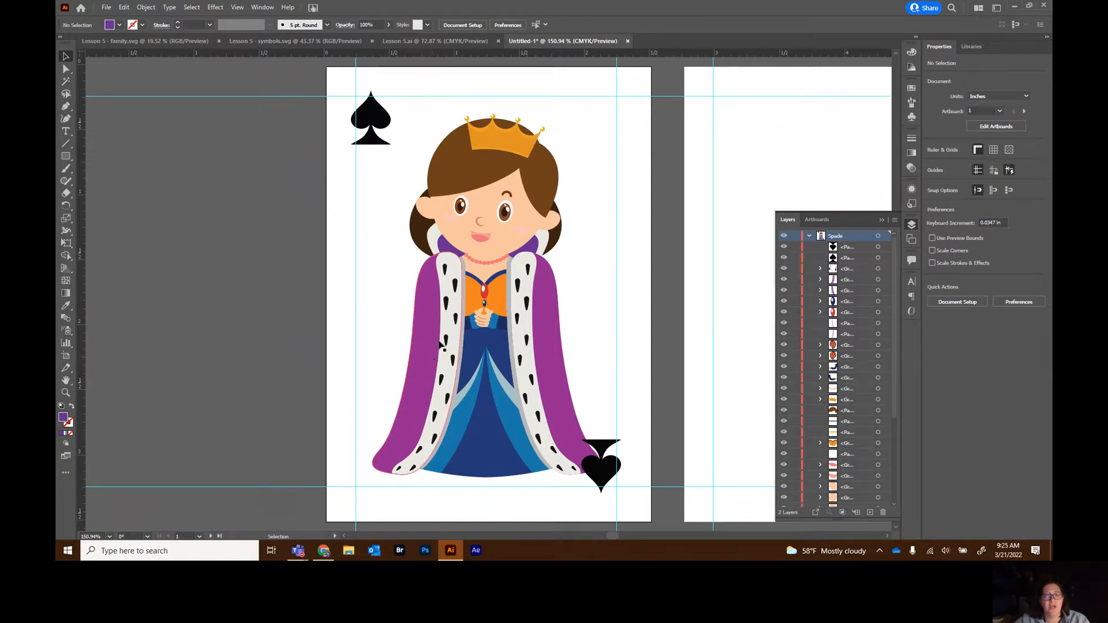
Fill the queen's back hair group and front hair path with black
click(420, 231)
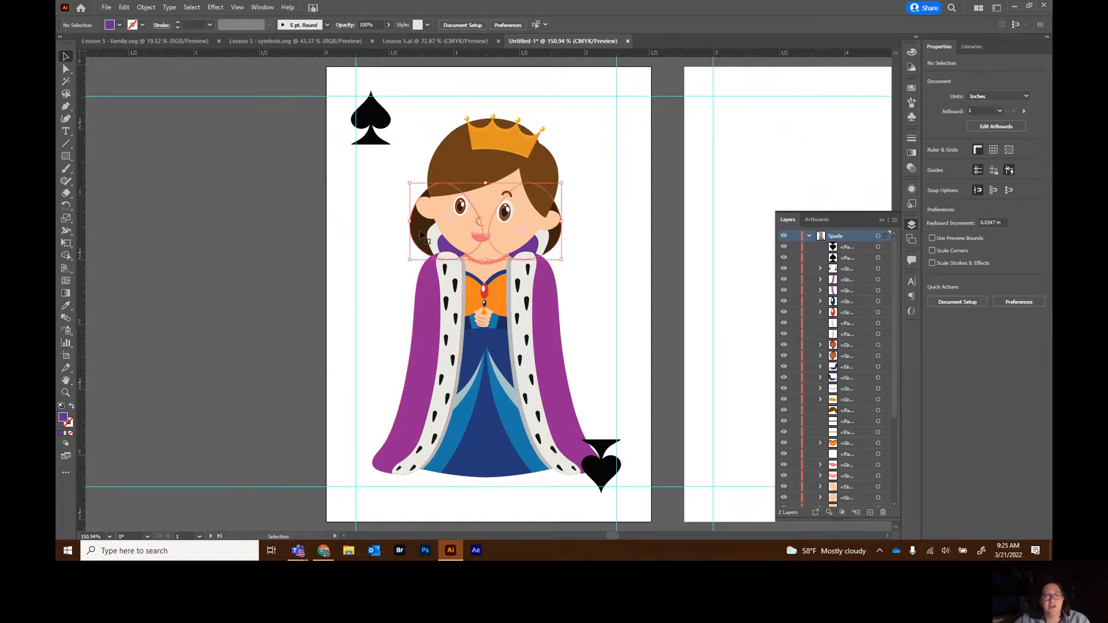
click(932, 163)
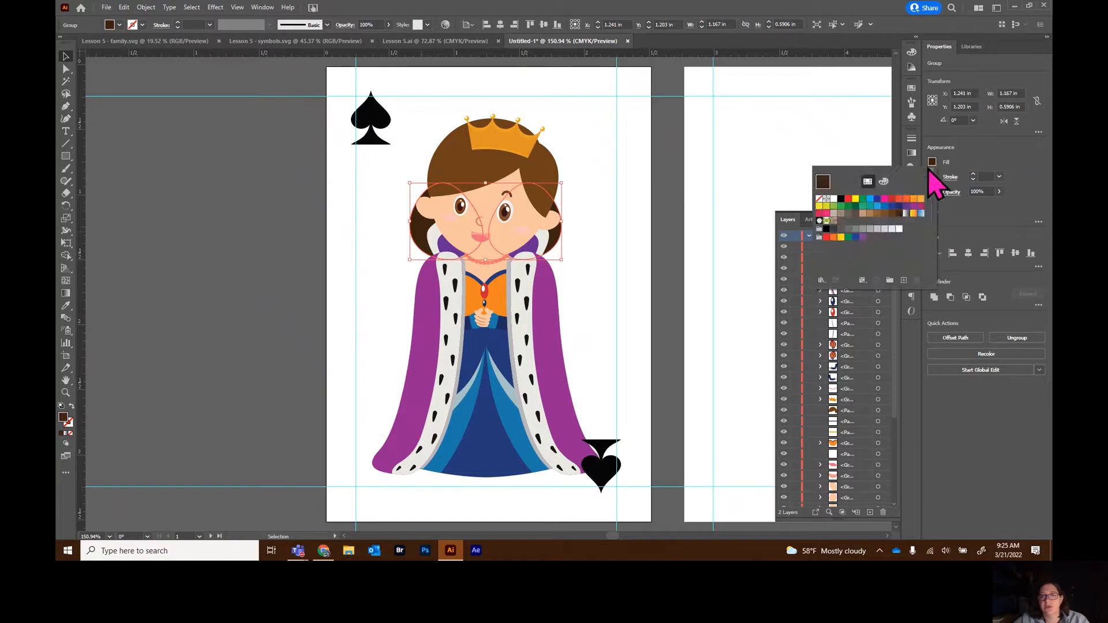
click(826, 229)
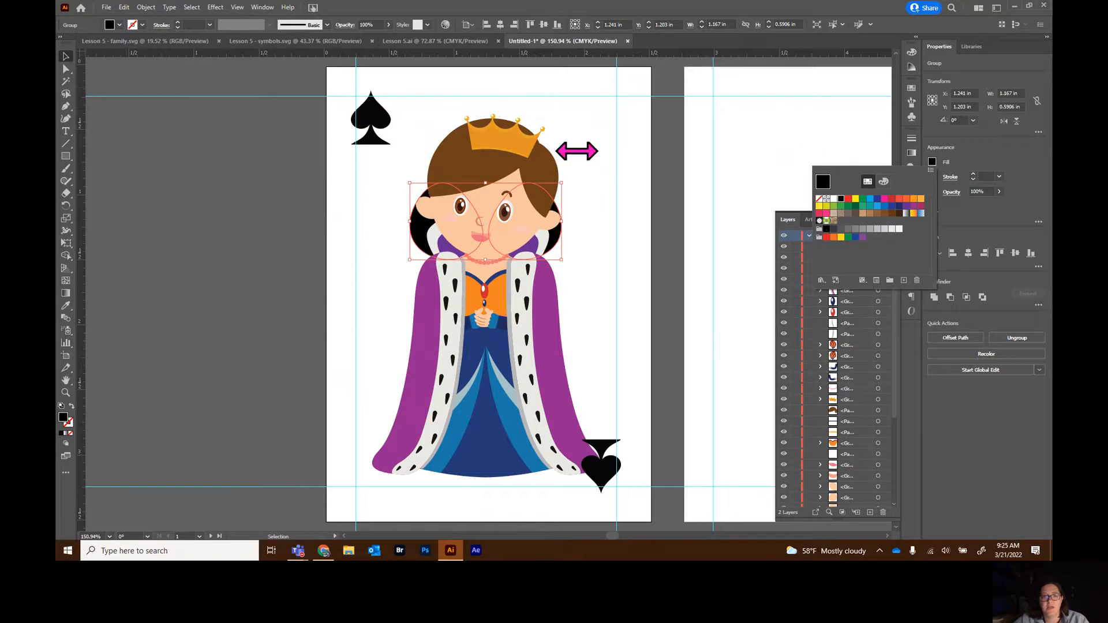
click(576, 131)
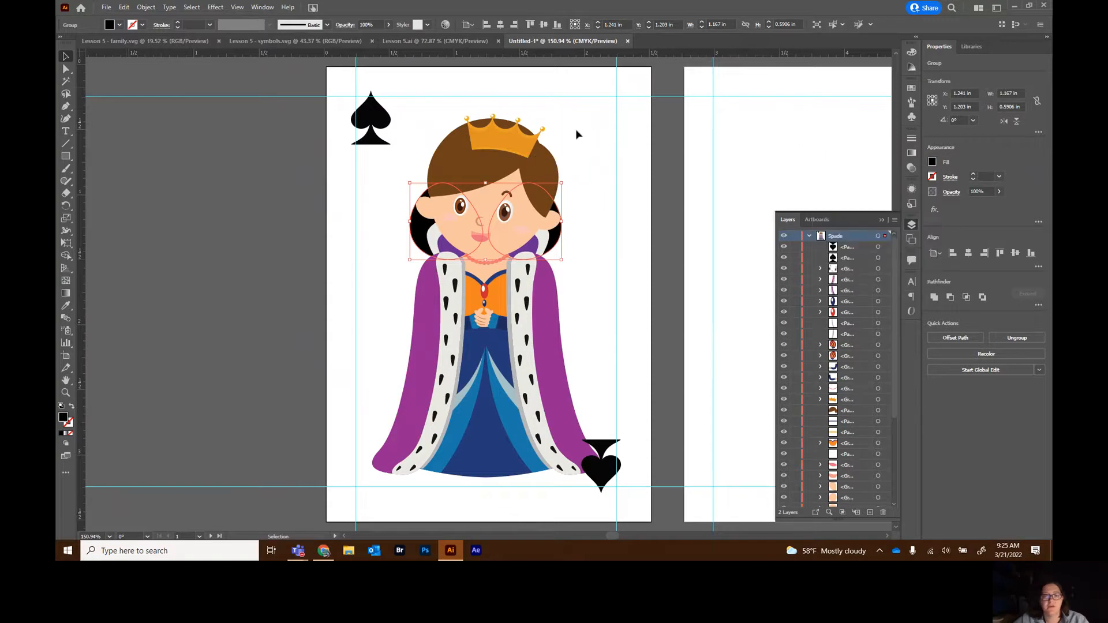
click(564, 148)
click(540, 165)
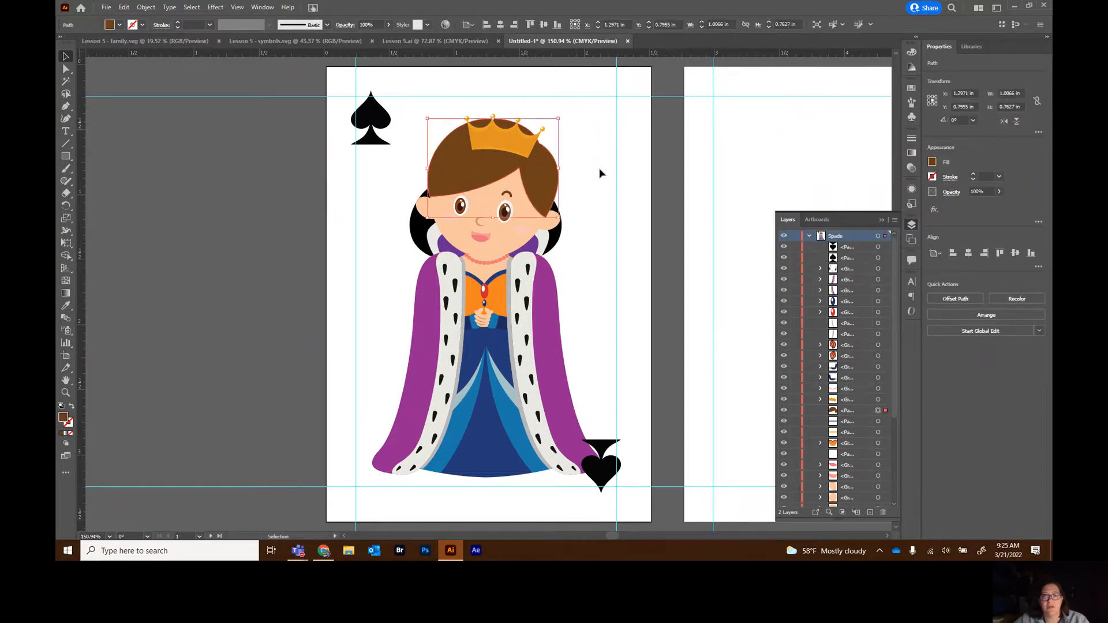
click(932, 162)
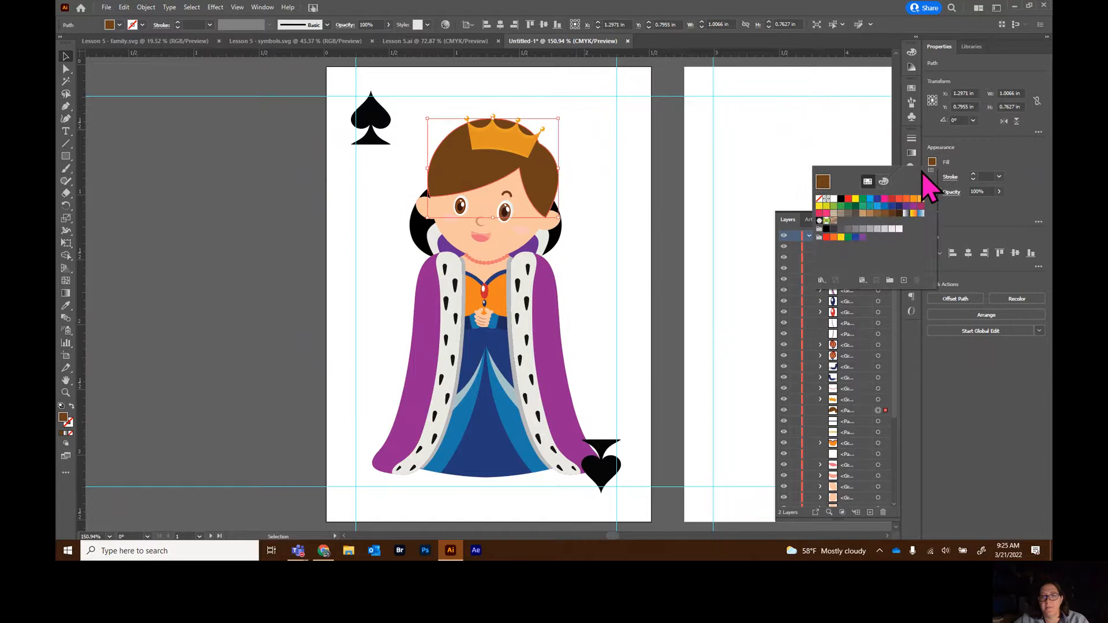
click(828, 231)
click(600, 235)
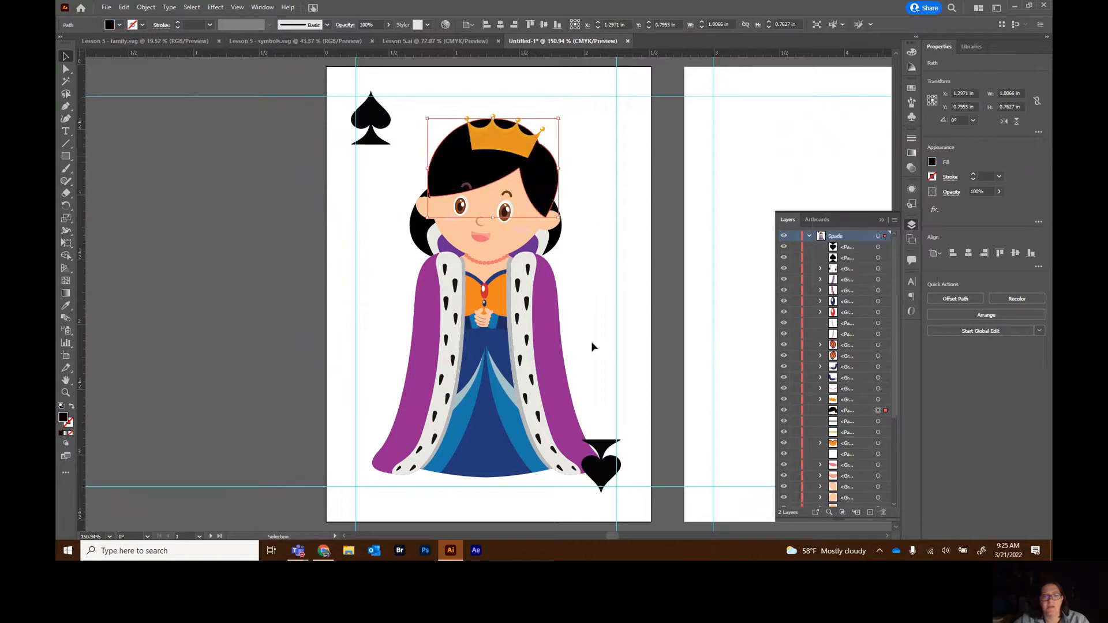
click(462, 206)
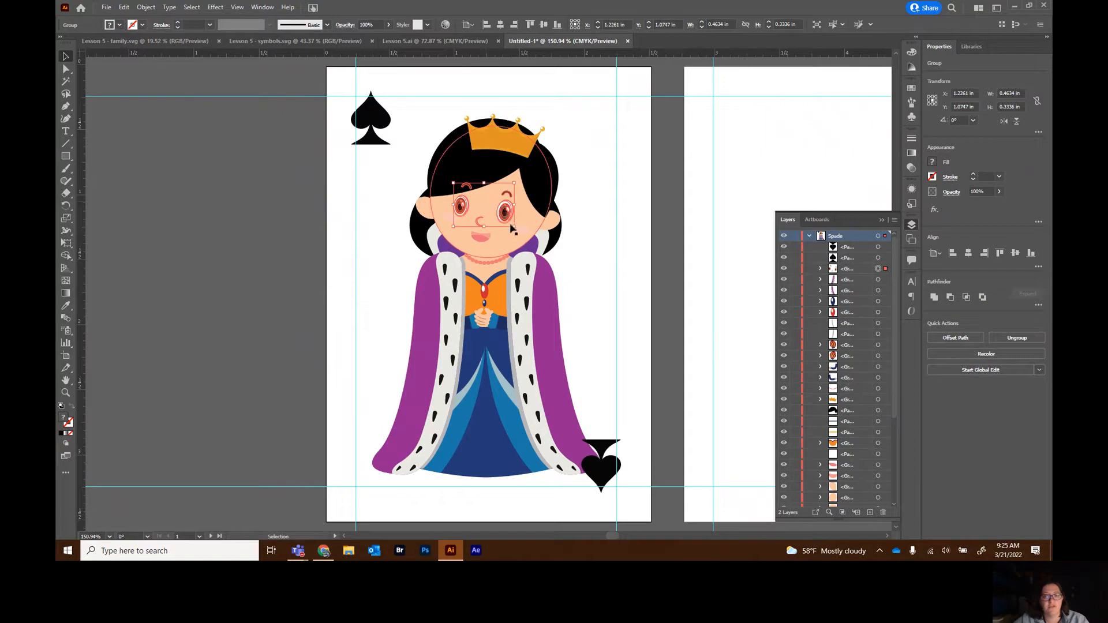
click(591, 293)
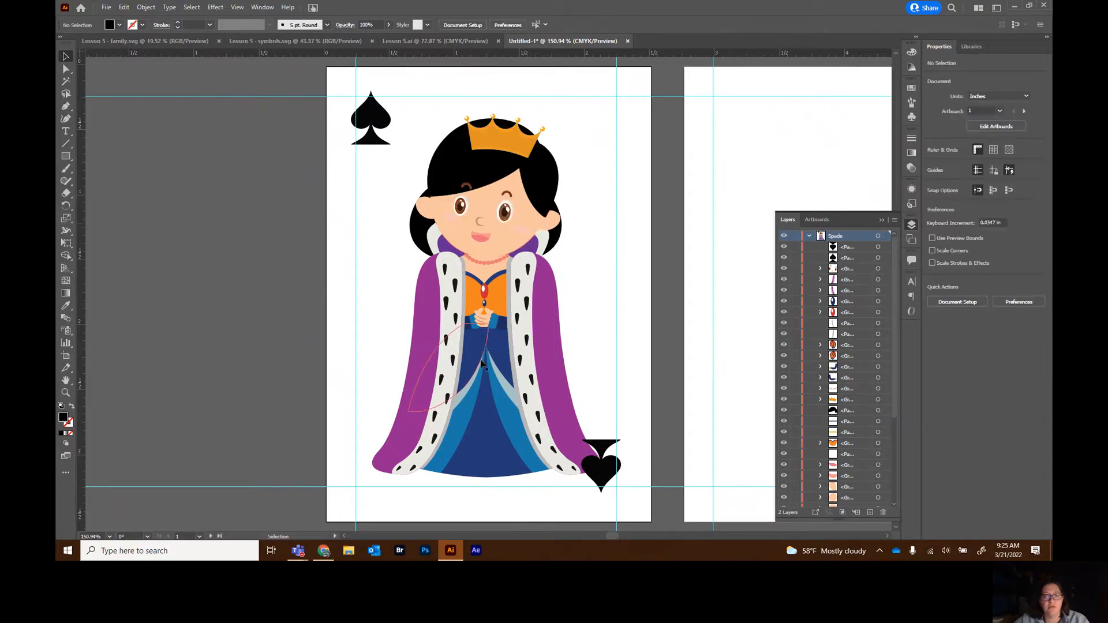
Fill the left and right dark blue overskirt paths with the same purple as the cape and clear the selection
click(478, 342)
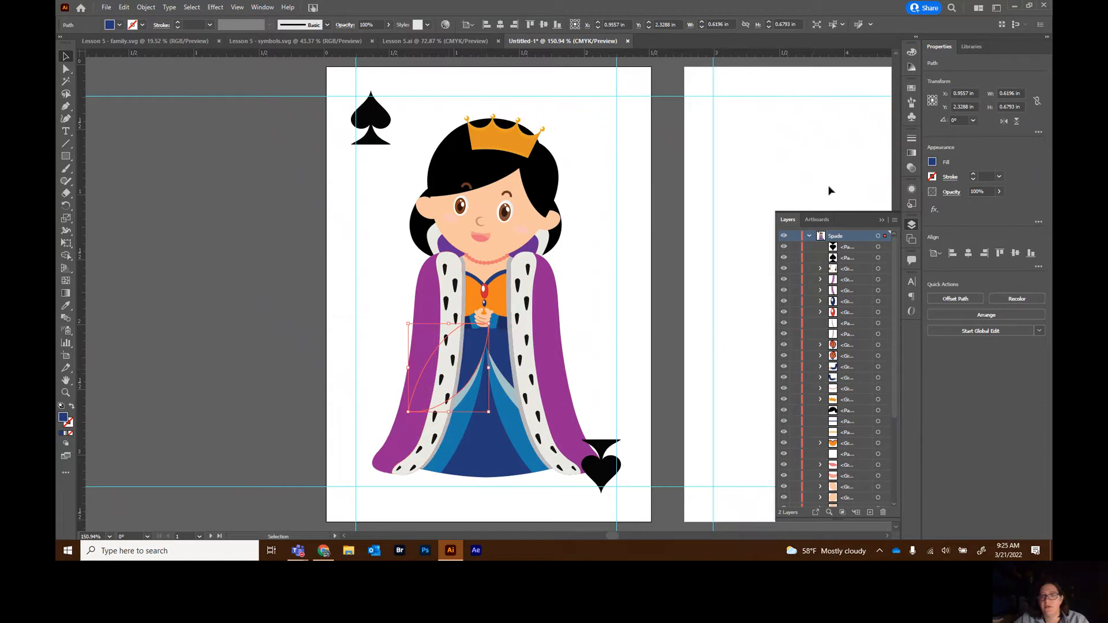
click(932, 162)
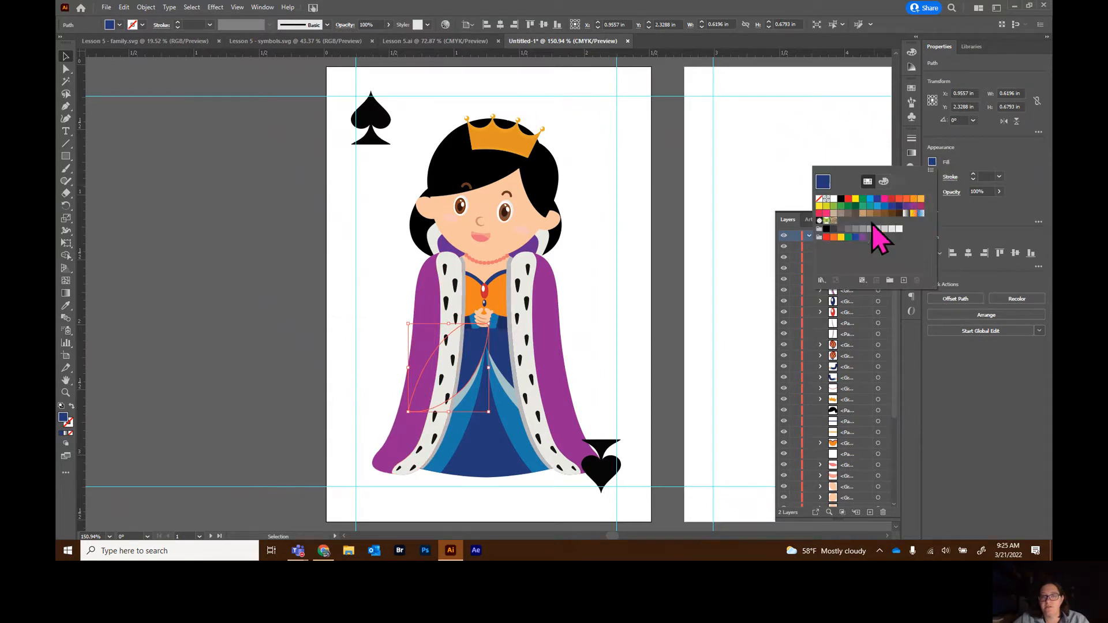
click(914, 206)
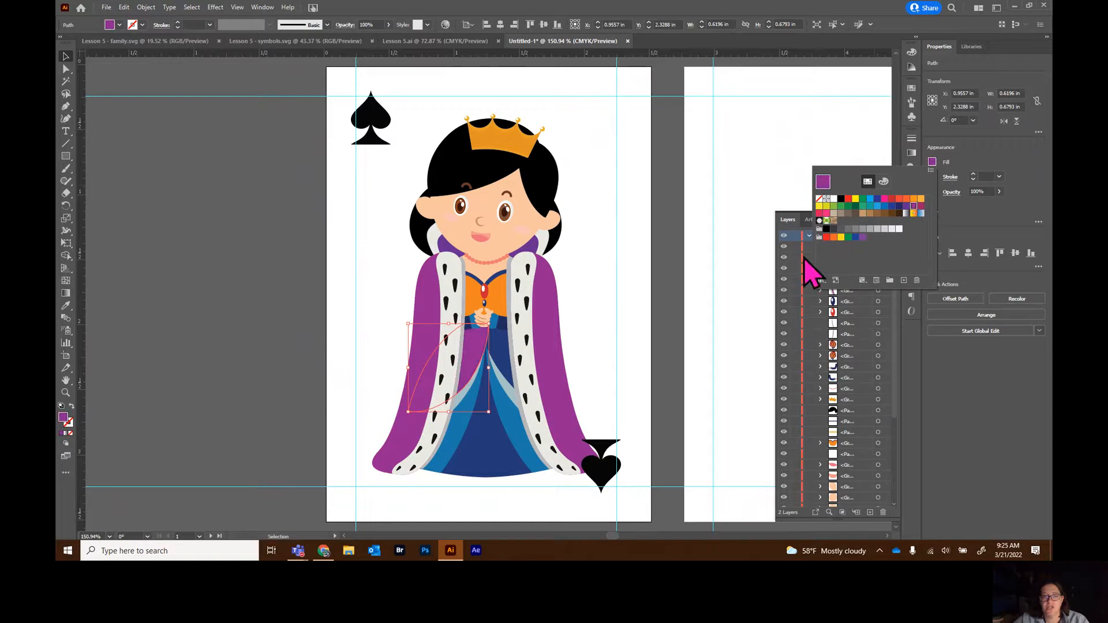
click(510, 362)
click(501, 348)
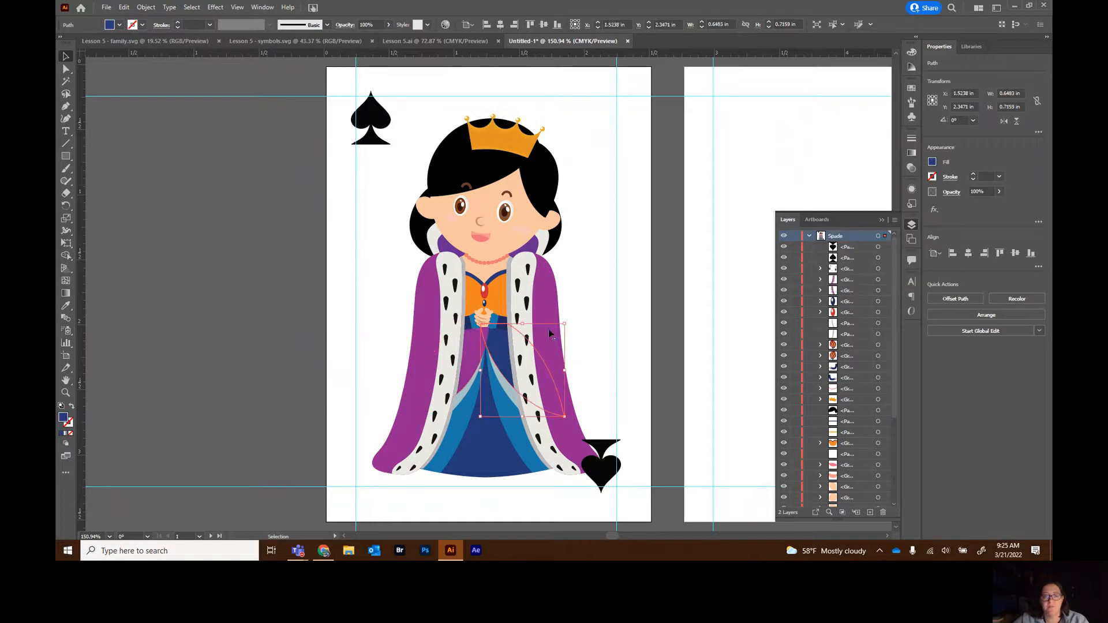
click(932, 162)
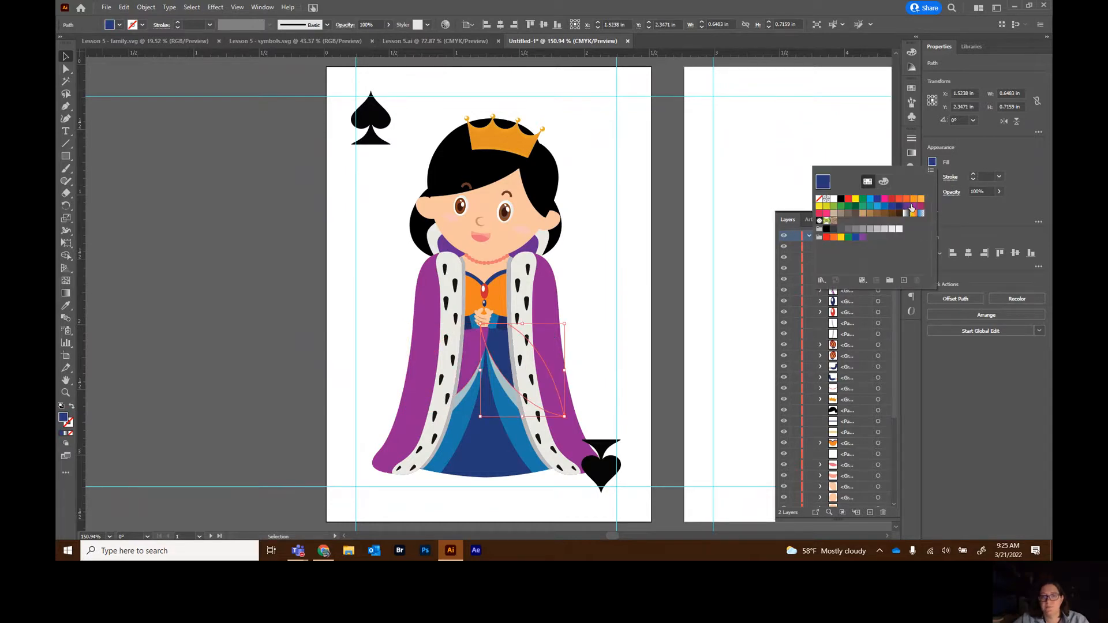
click(914, 206)
click(647, 277)
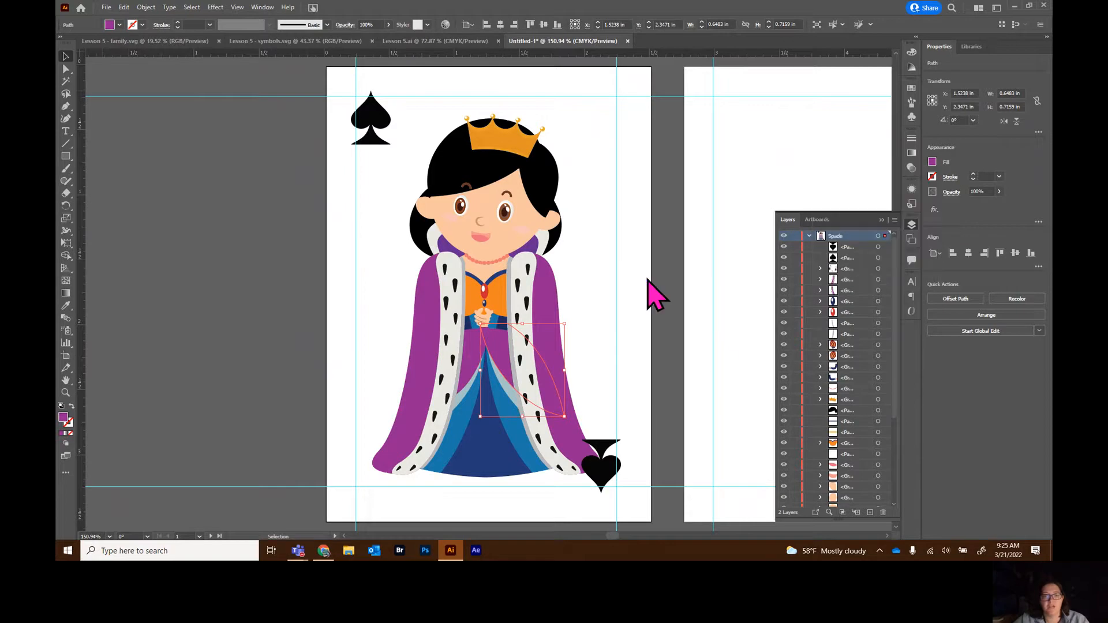
click(149, 198)
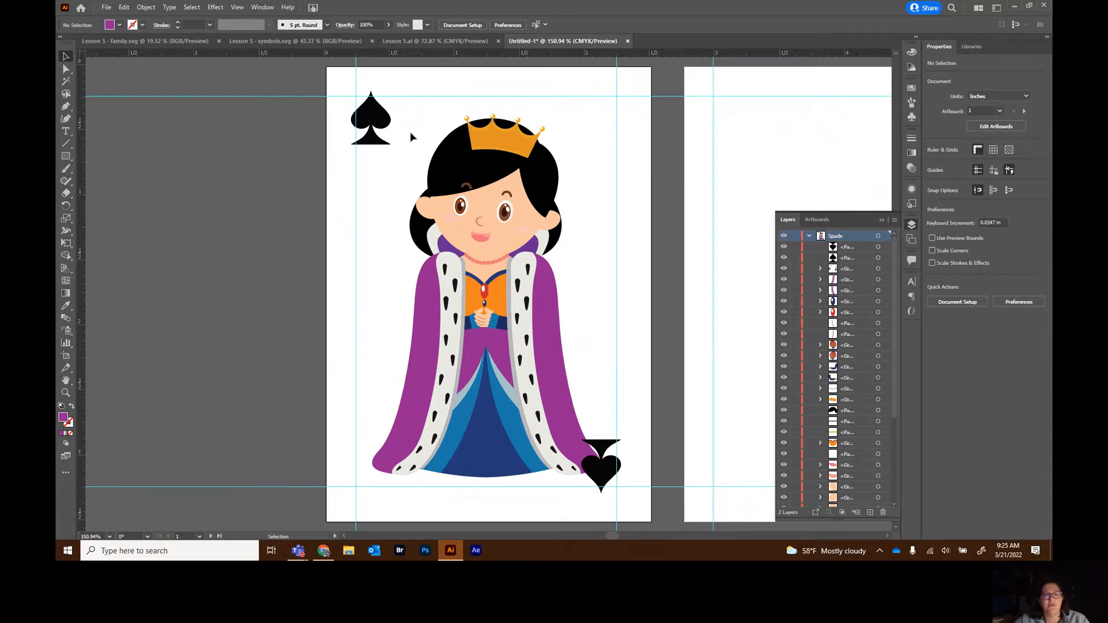
Select all parts of the queen on the first artboard, leaving out the two spade symbols
drag(558, 473, 574, 482)
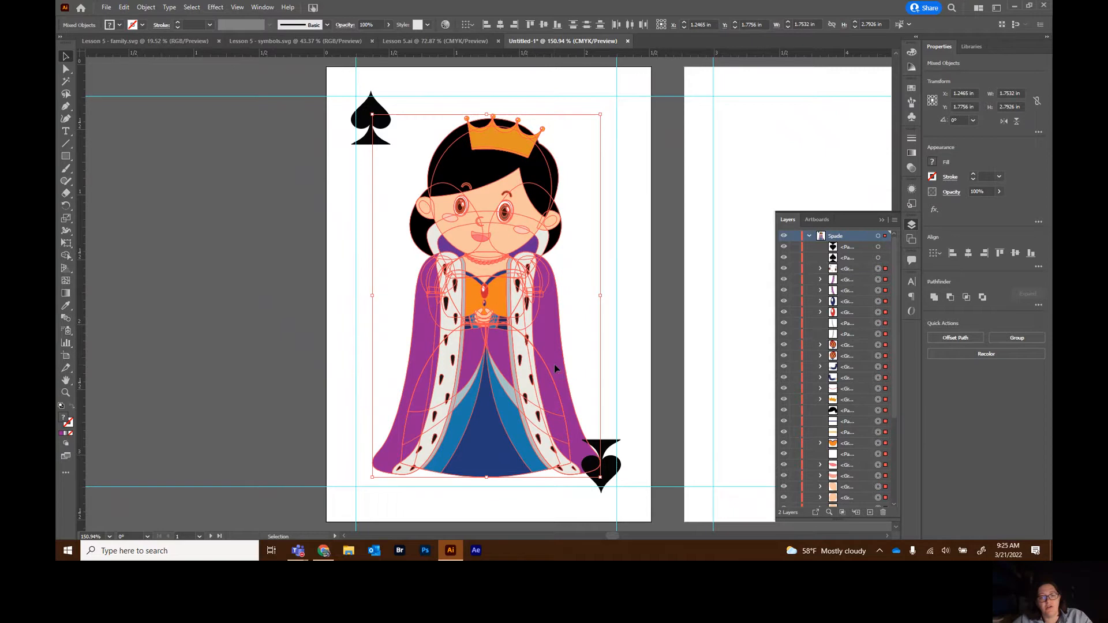
drag(554, 365, 787, 340)
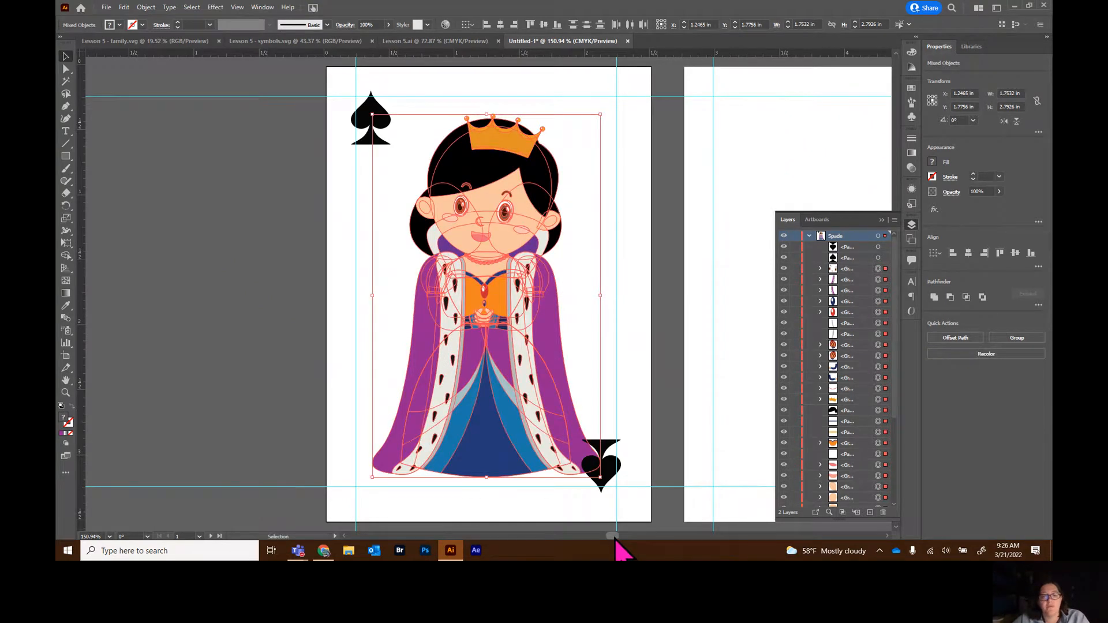
scroll(616, 542, left, 4)
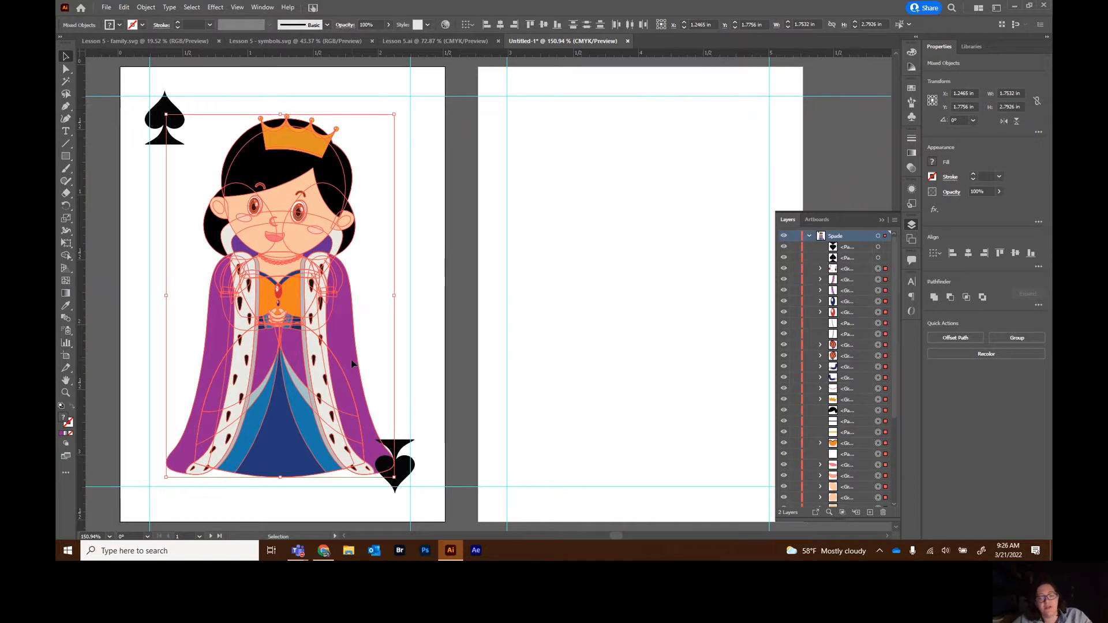
Try duplicating the queen onto the second artboard within the Spade layer and undo the copy
drag(351, 359, 721, 348)
click(505, 327)
click(580, 324)
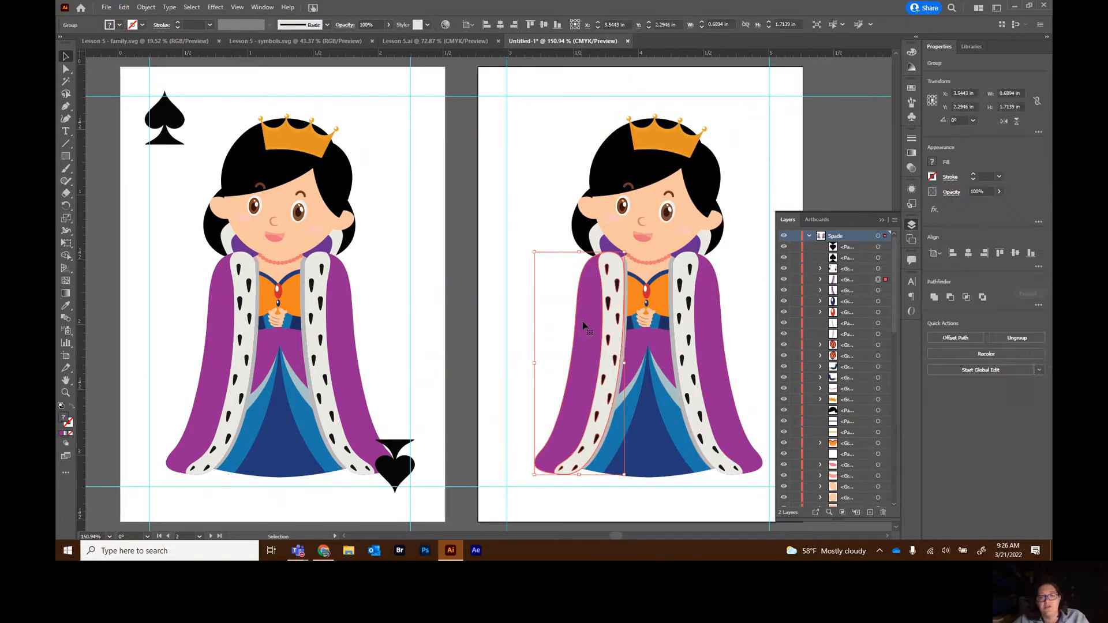
click(472, 313)
key(ctrl+z)
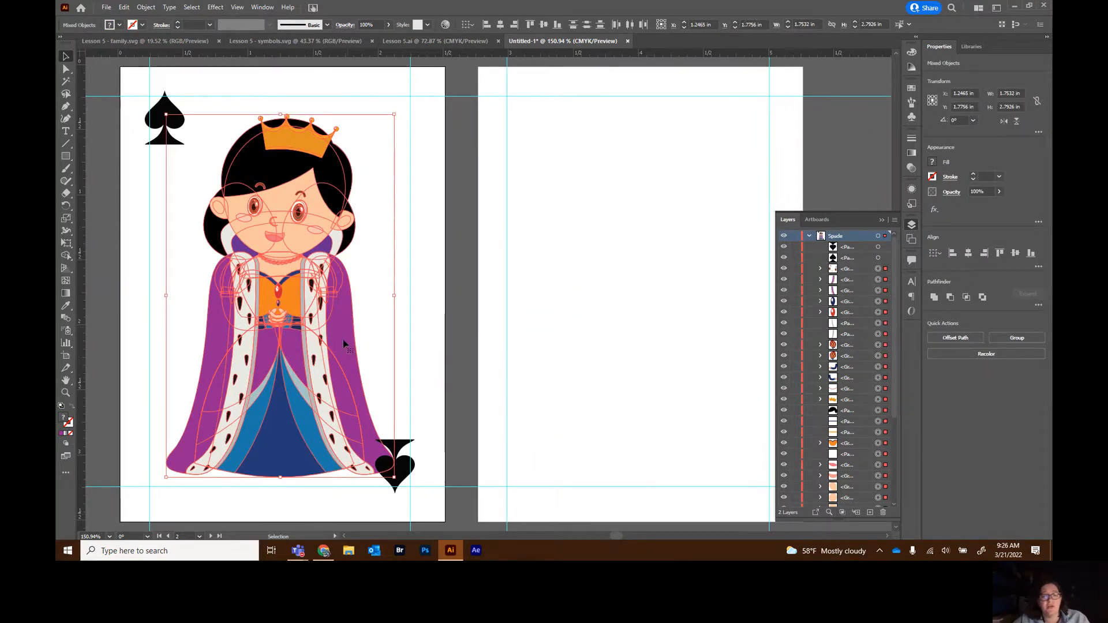
Collapse the Spade layer and add a new layer above it named Hearts
click(809, 237)
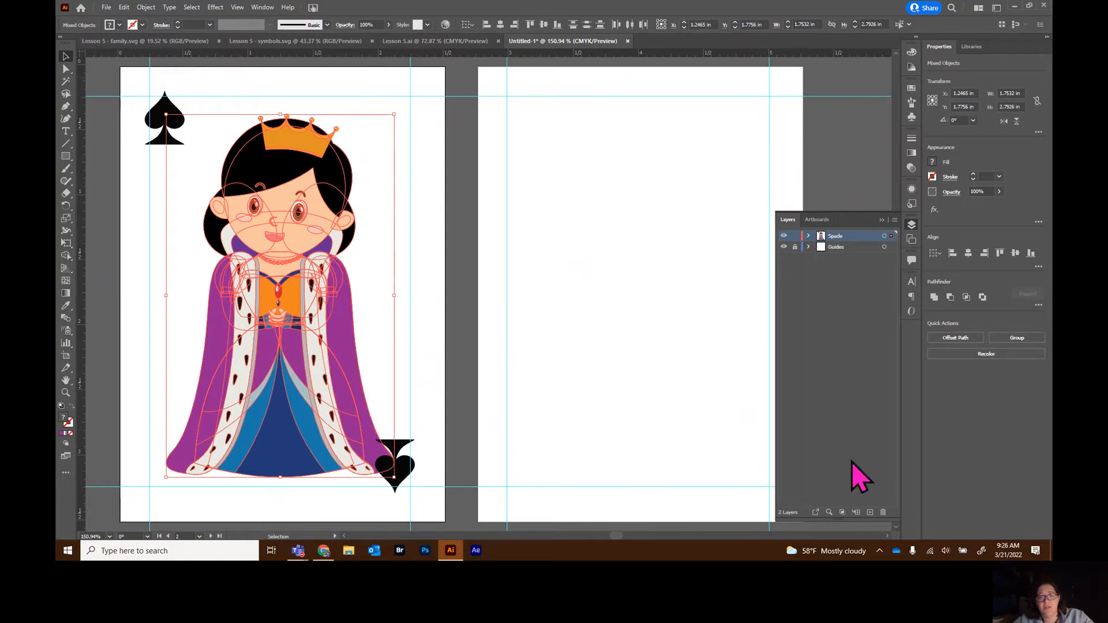
click(869, 513)
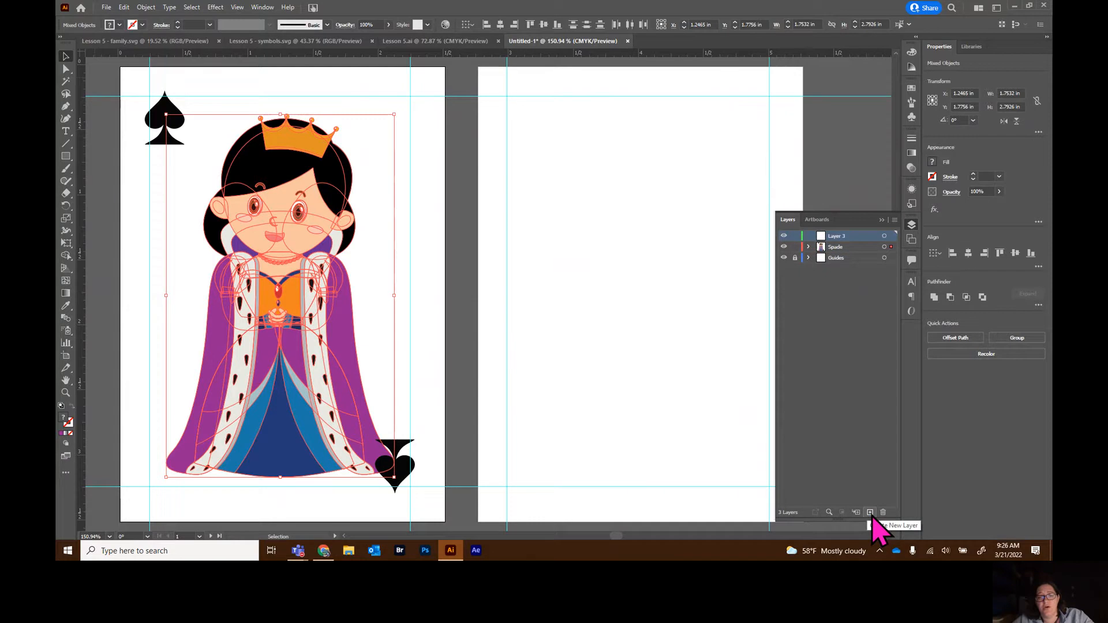
double_click(837, 236)
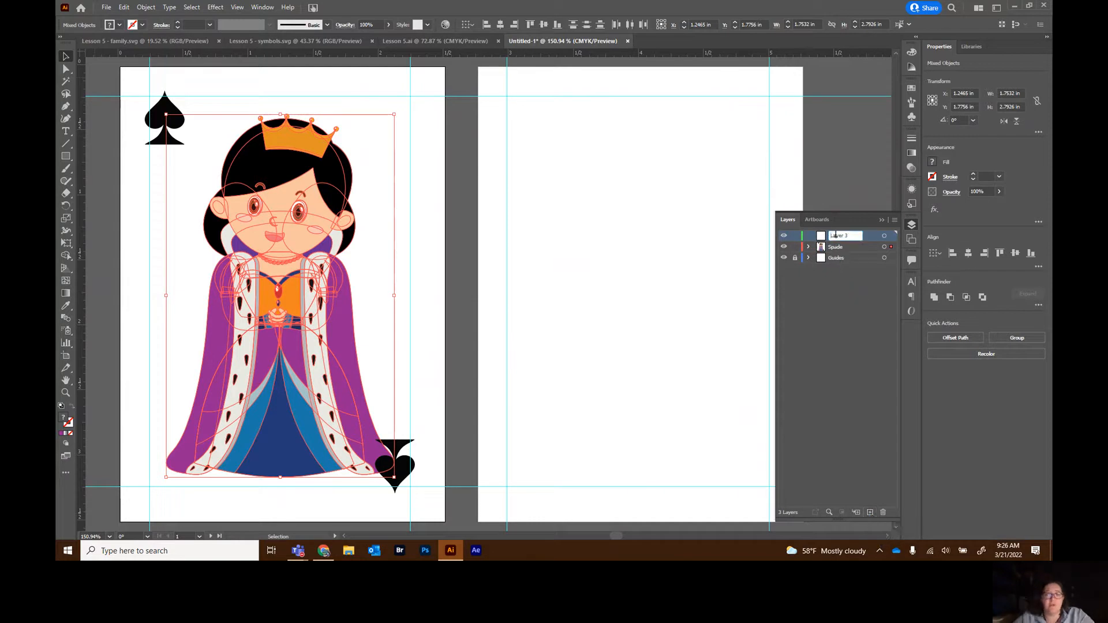
text(H)
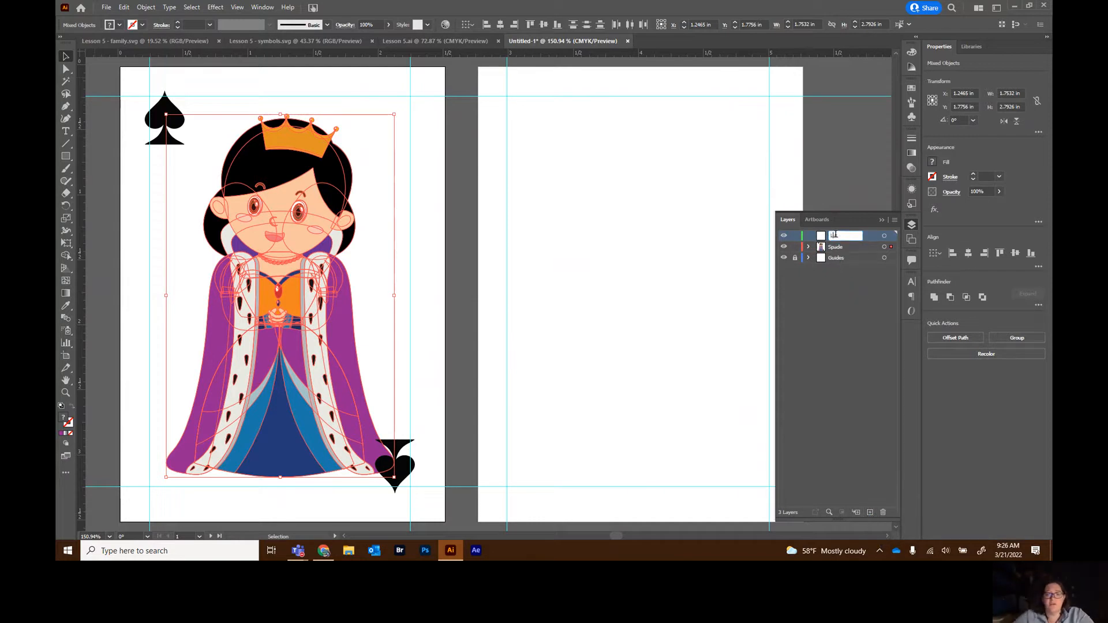
text(earts)
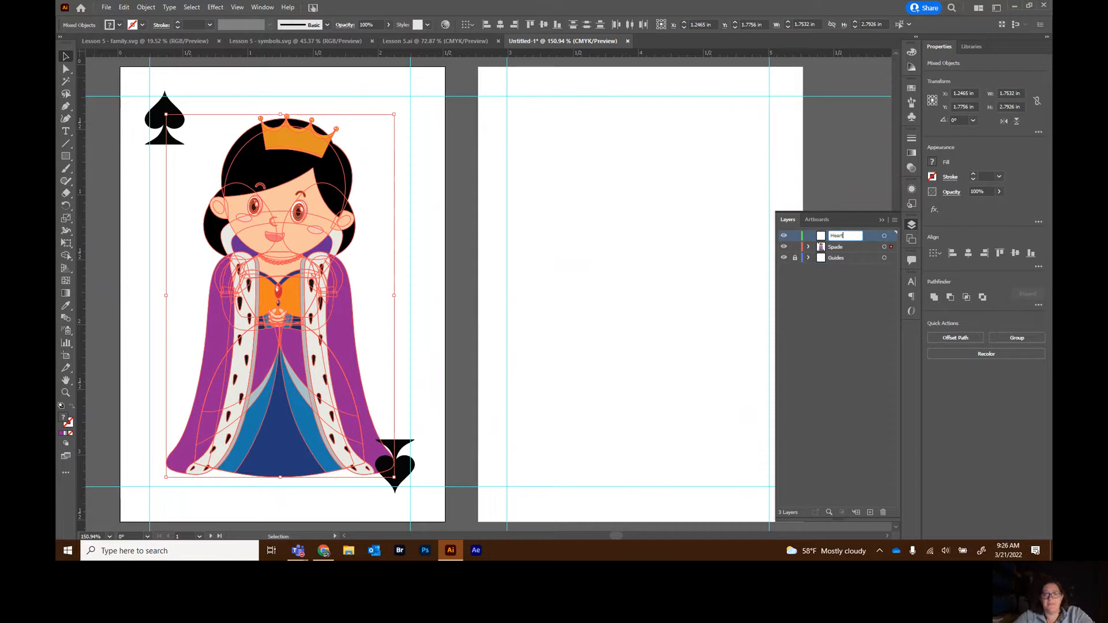
key(Return)
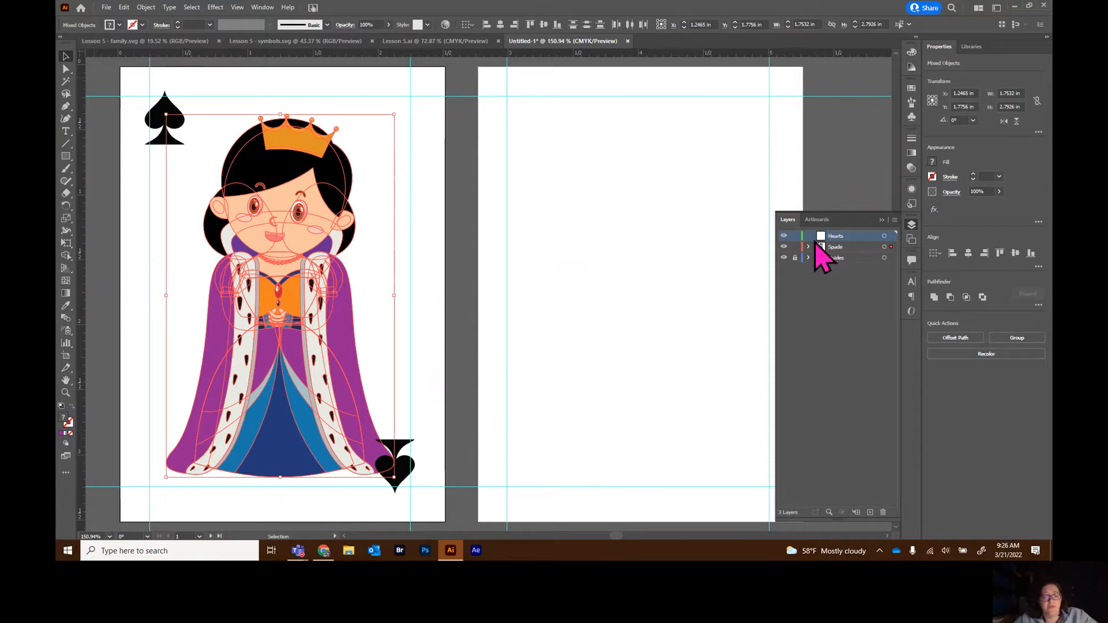
Paste the copied queen into the Hearts layer, position it on the second artboard, and clear the selection
click(397, 106)
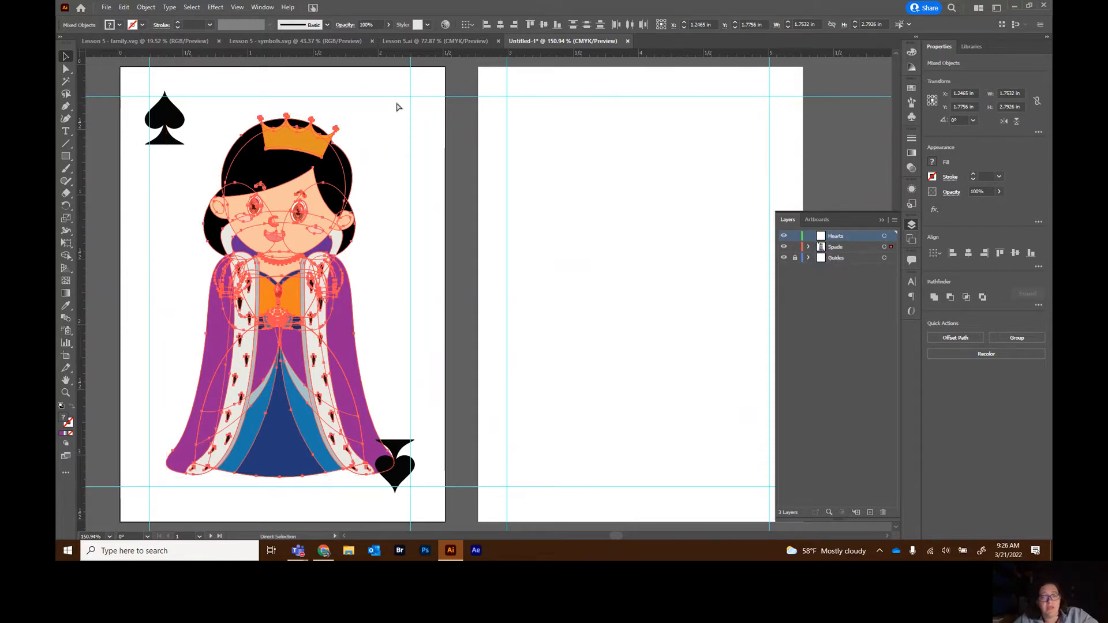
key(ctrl+v)
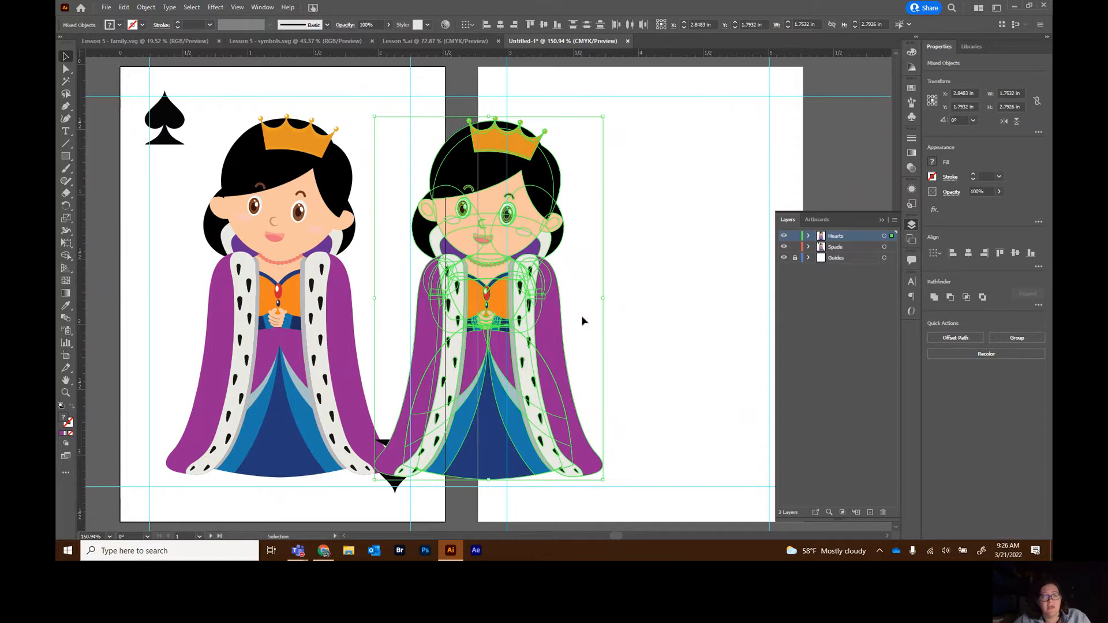
drag(554, 337, 709, 334)
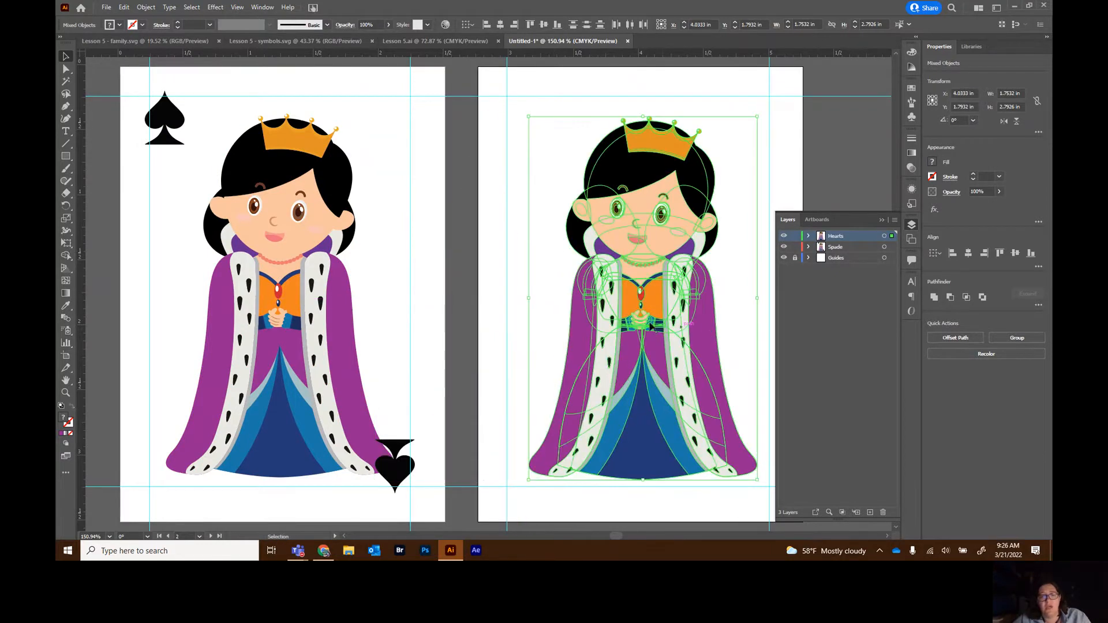
click(523, 285)
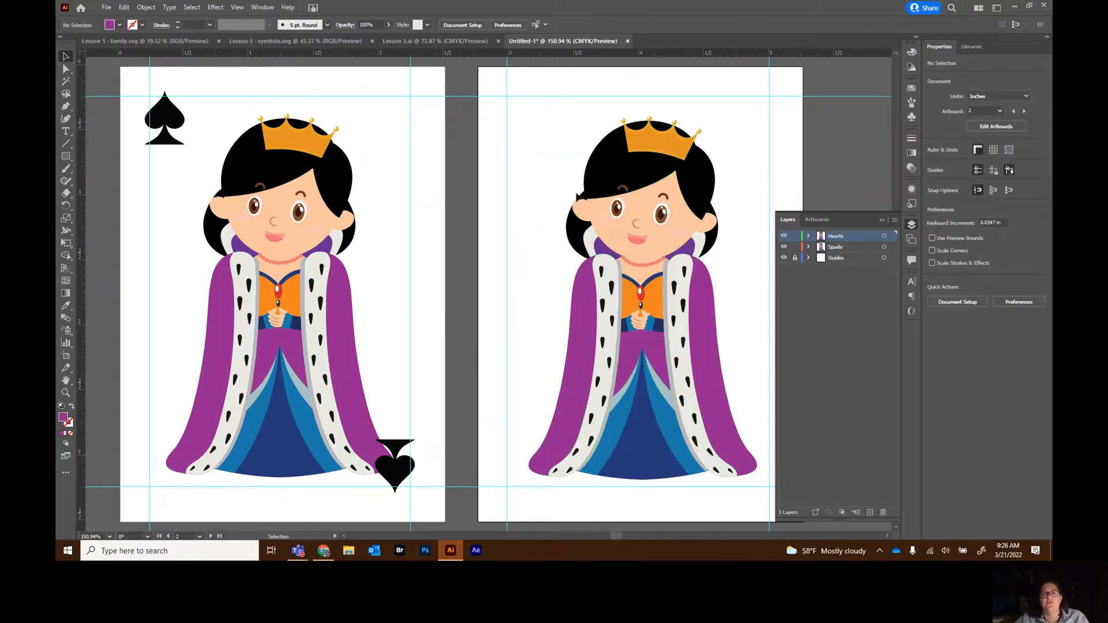
Select the separate hair shapes on both queens to inspect them and compare the two cards
click(575, 233)
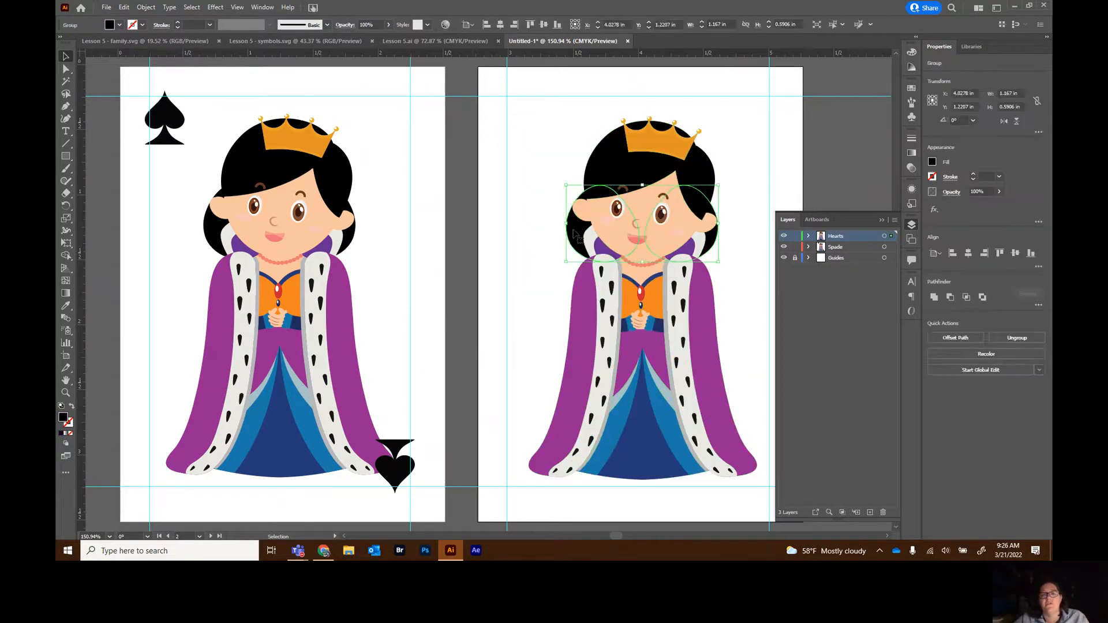
click(337, 190)
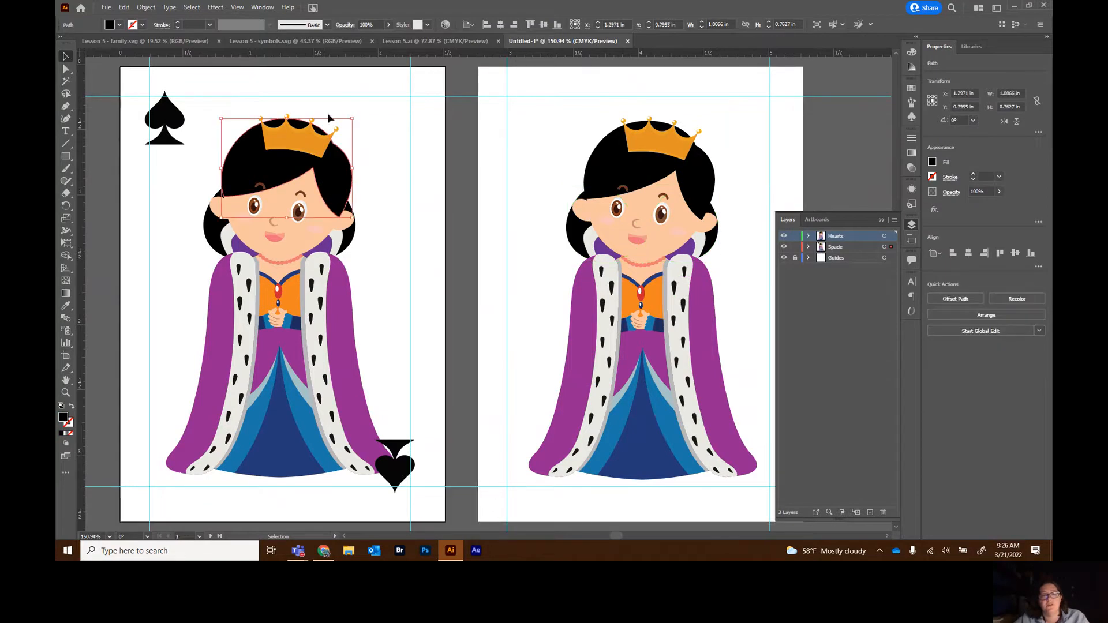
click(613, 183)
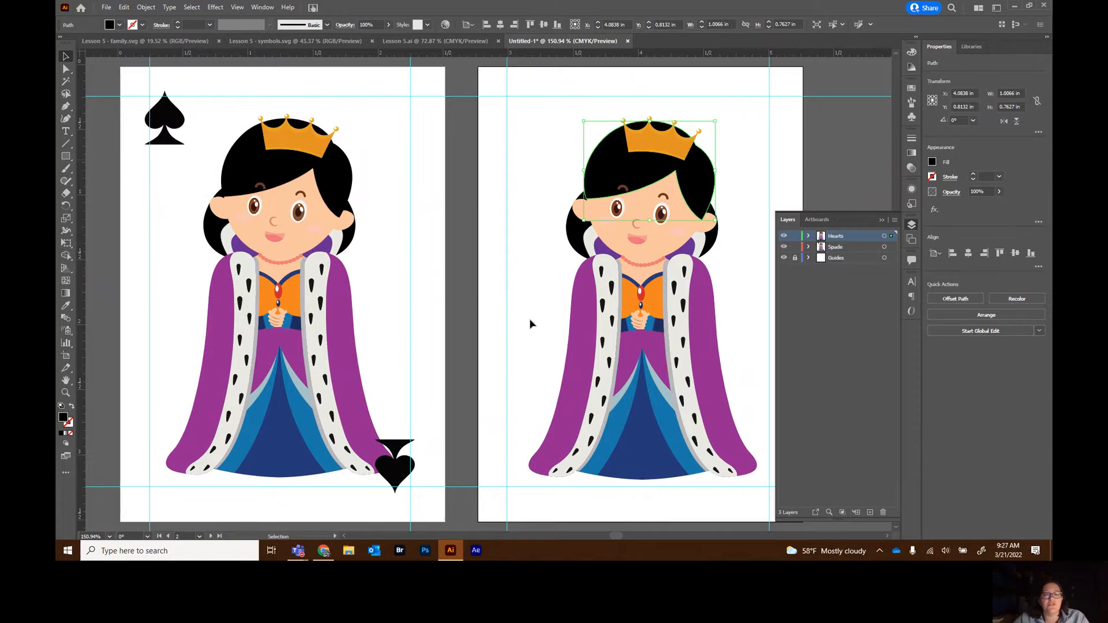
scroll(548, 456, down, 3)
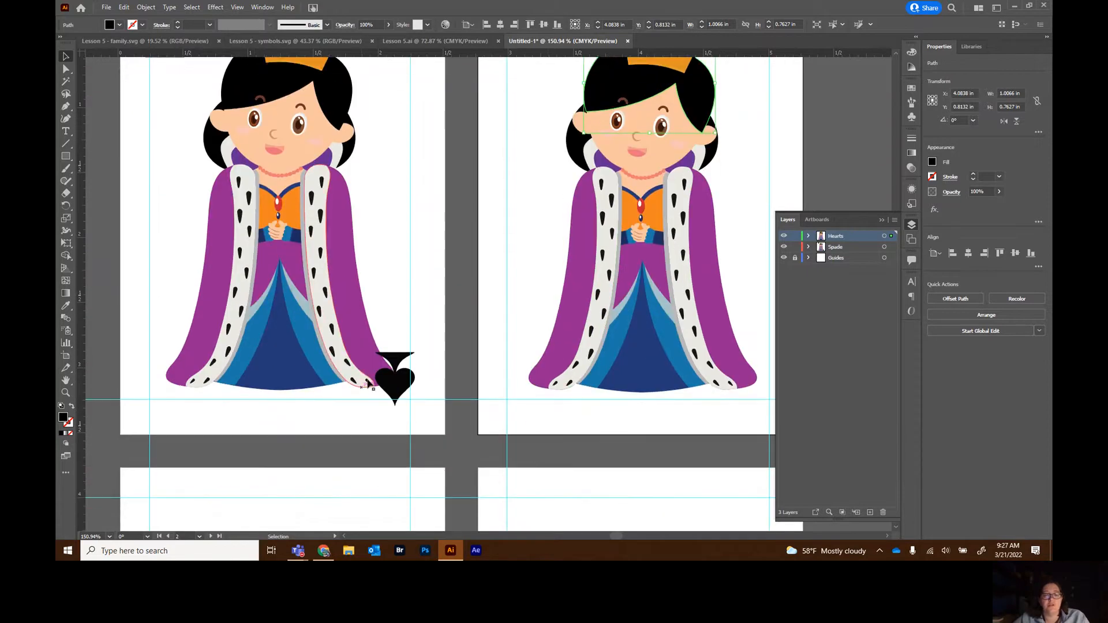
scroll(485, 354, up, 5)
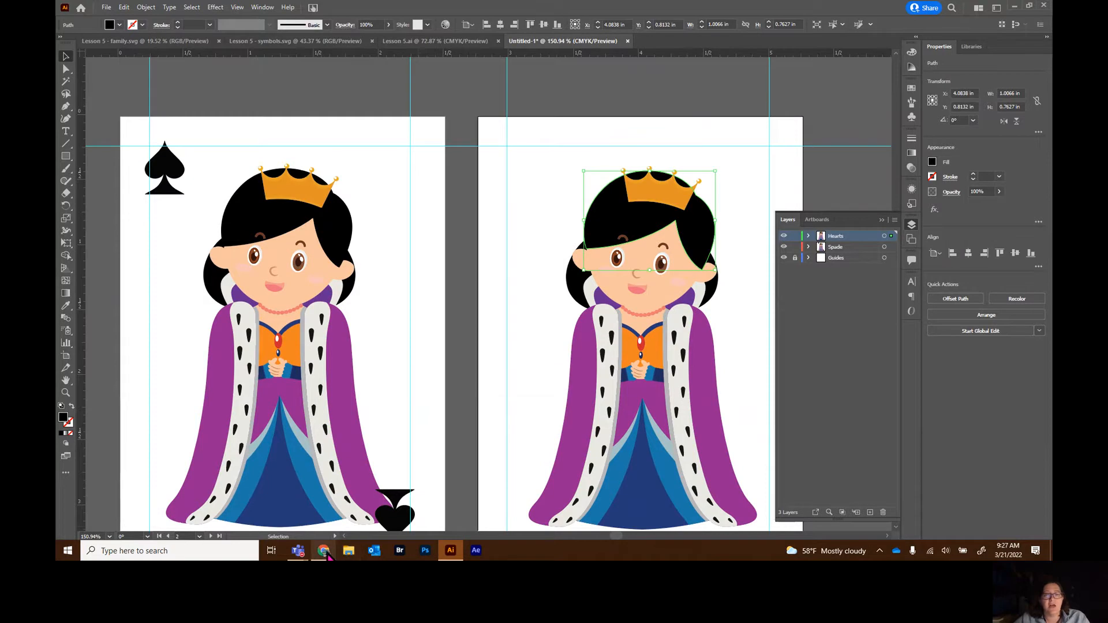
Switch to Chrome and search Pixabay's vector graphics for "Giraffee", looking over the results
mouse_move(328, 555)
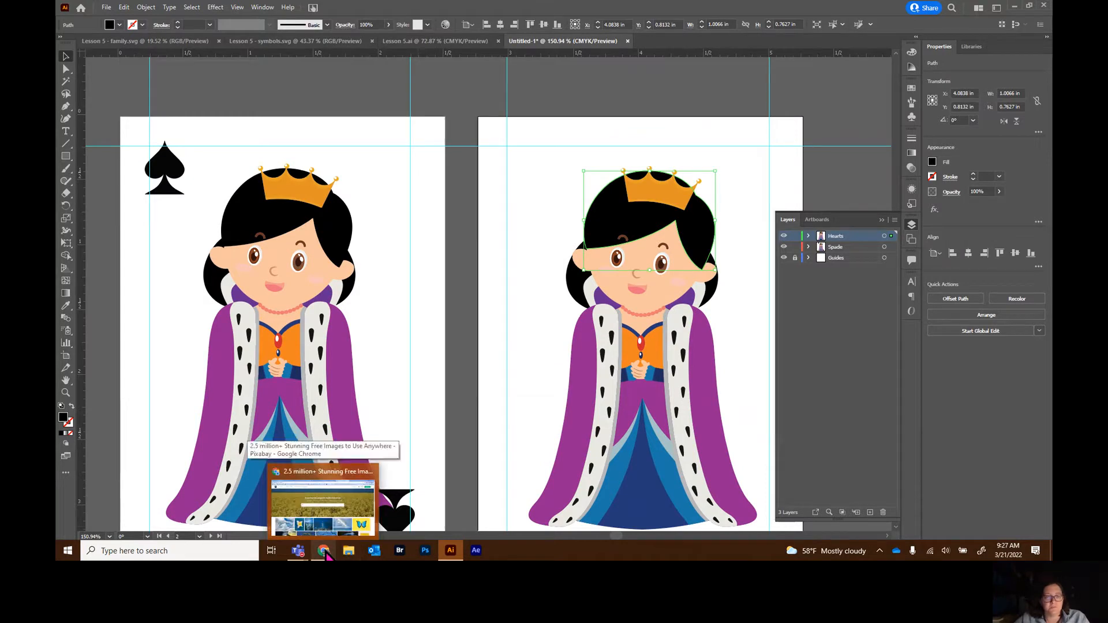
click(327, 554)
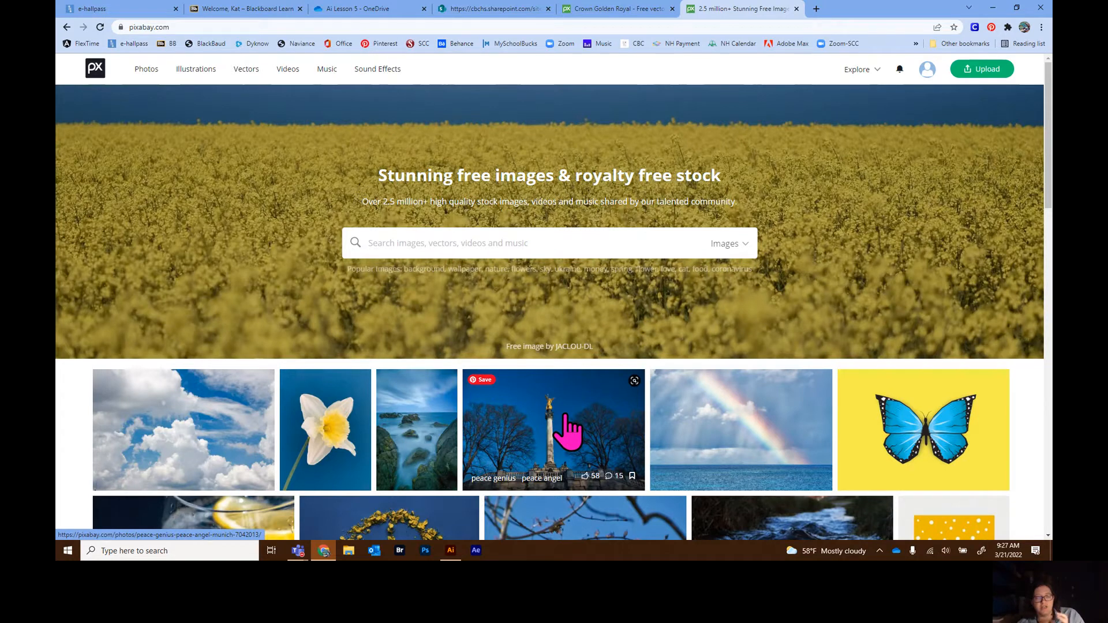
key(alt+Tab)
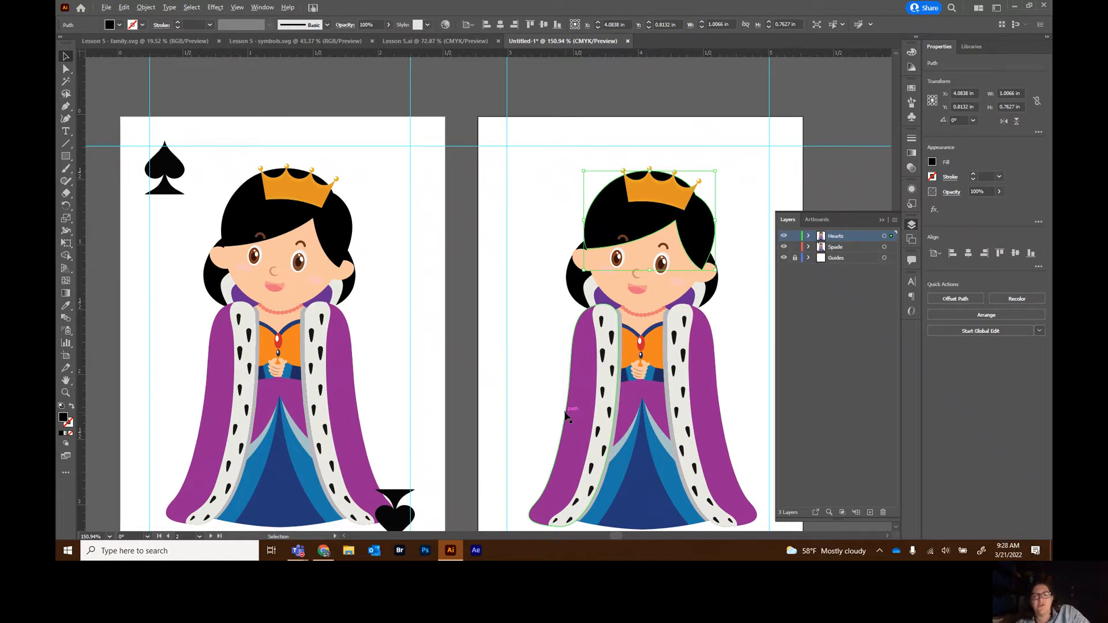
key(alt+Tab)
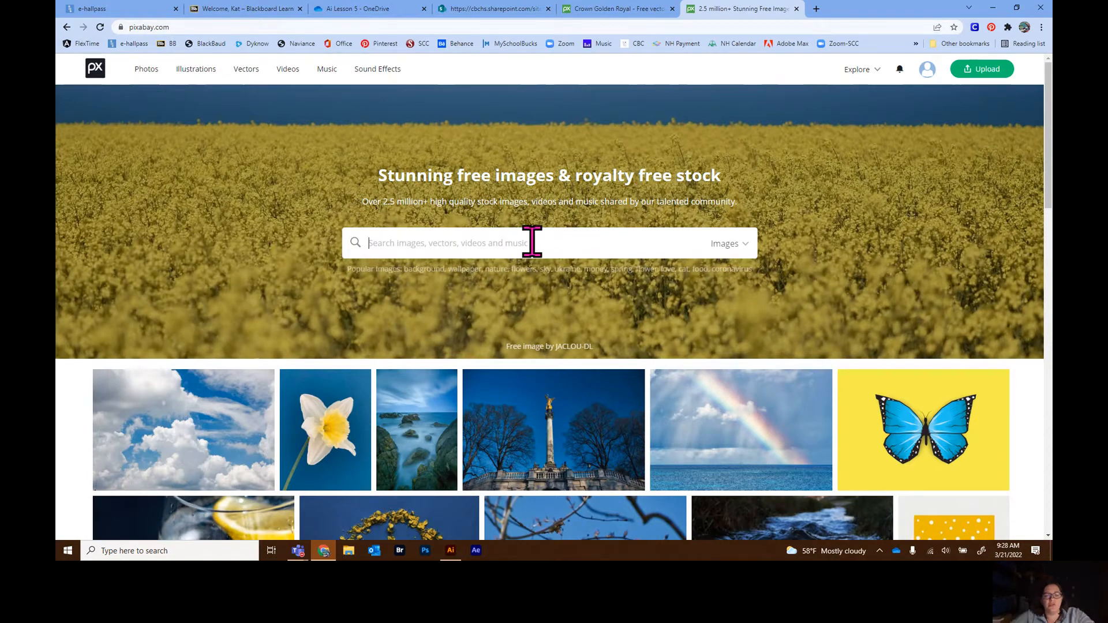
text(affee)
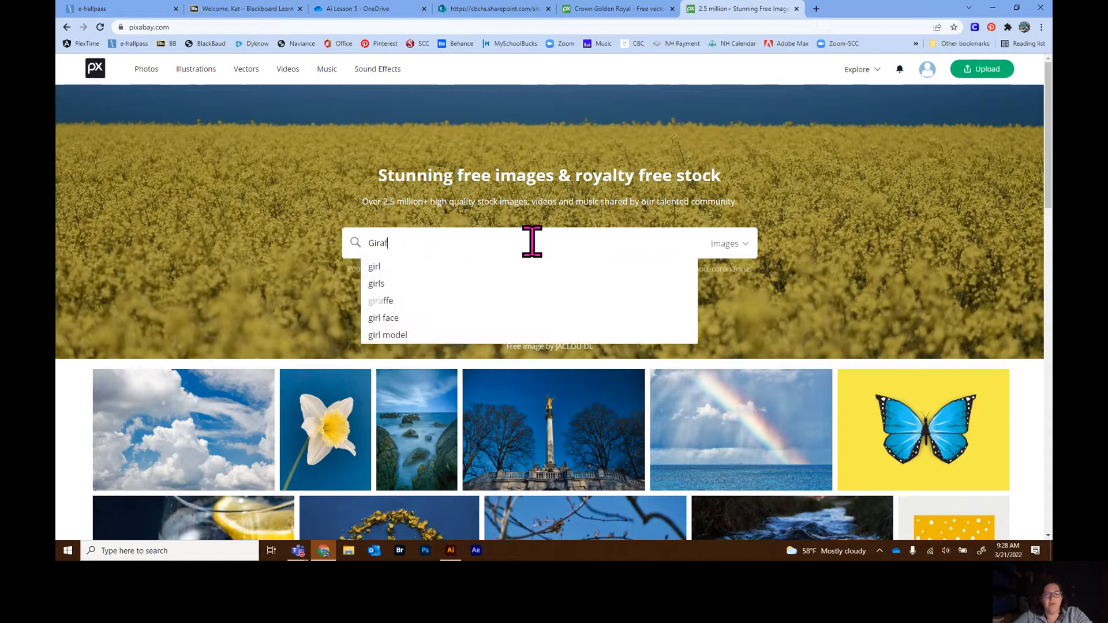
click(732, 244)
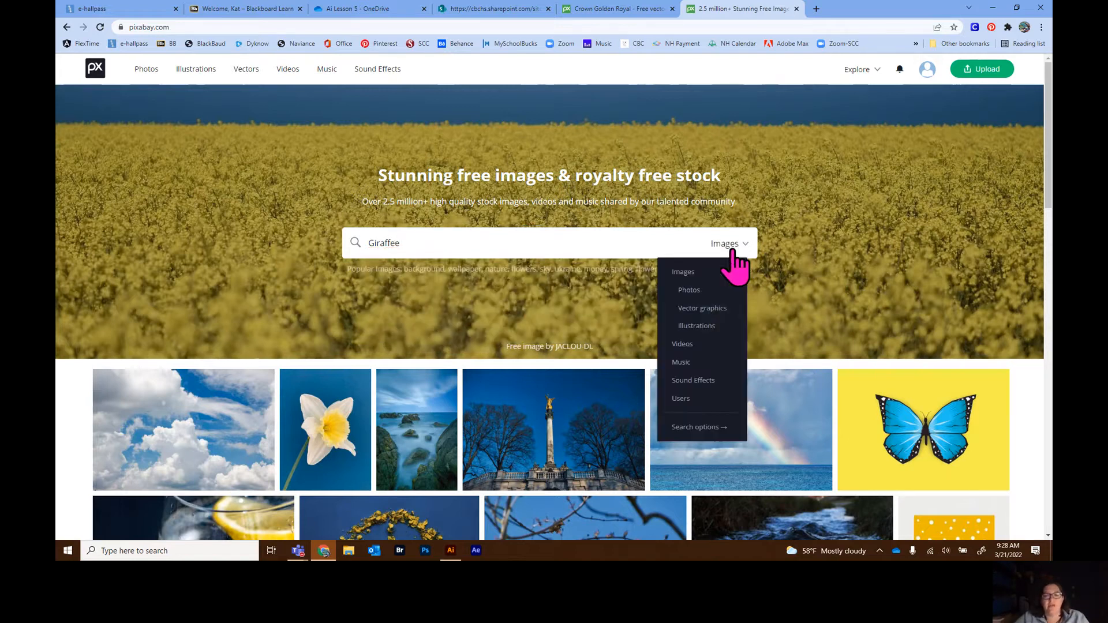
click(709, 311)
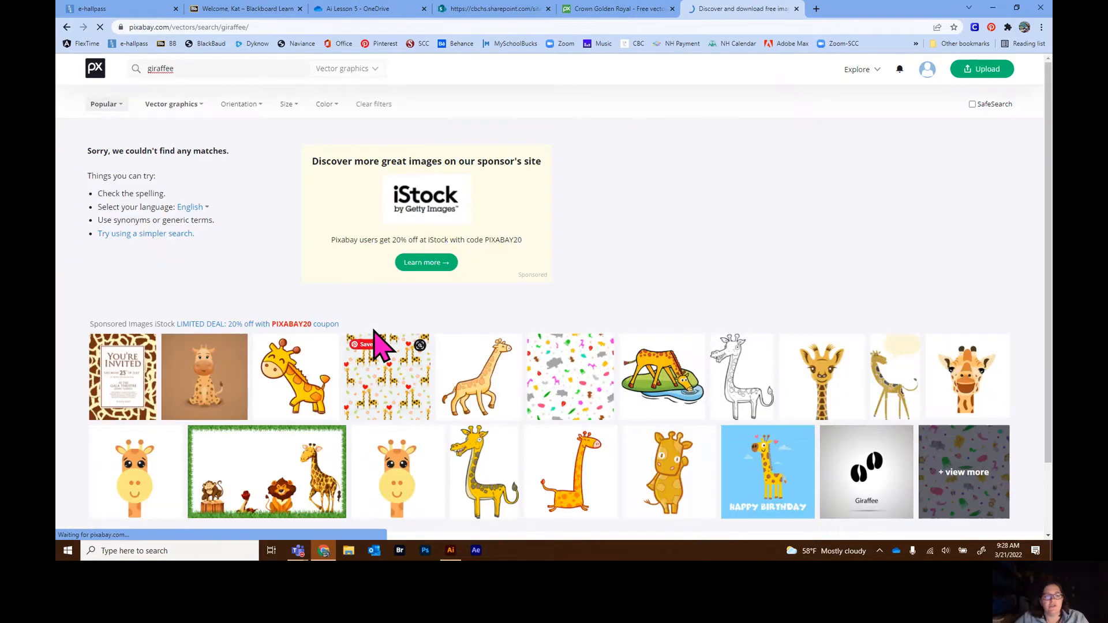
scroll(167, 322, down, 2)
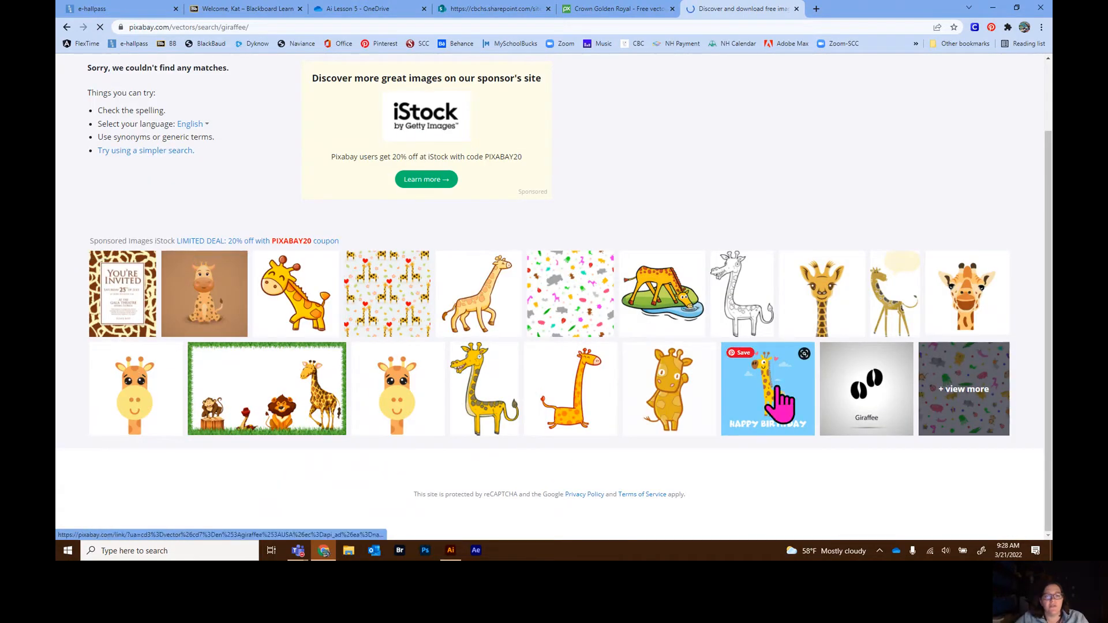
scroll(838, 315, up, 2)
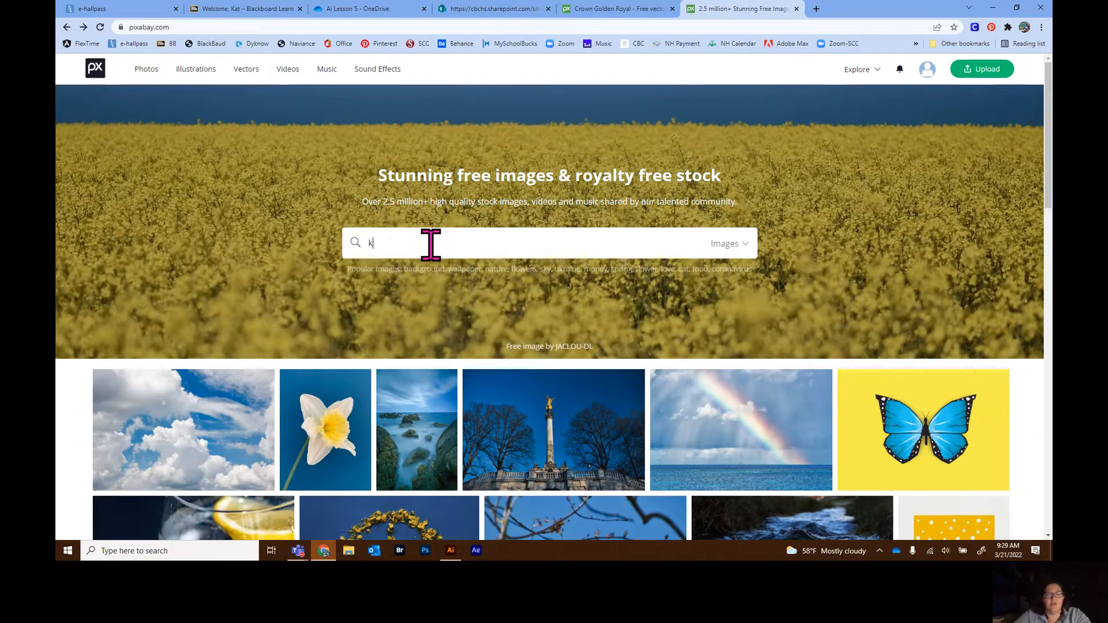
Search Pixabay's vector graphics for "king" and browse the first page of results
click(726, 245)
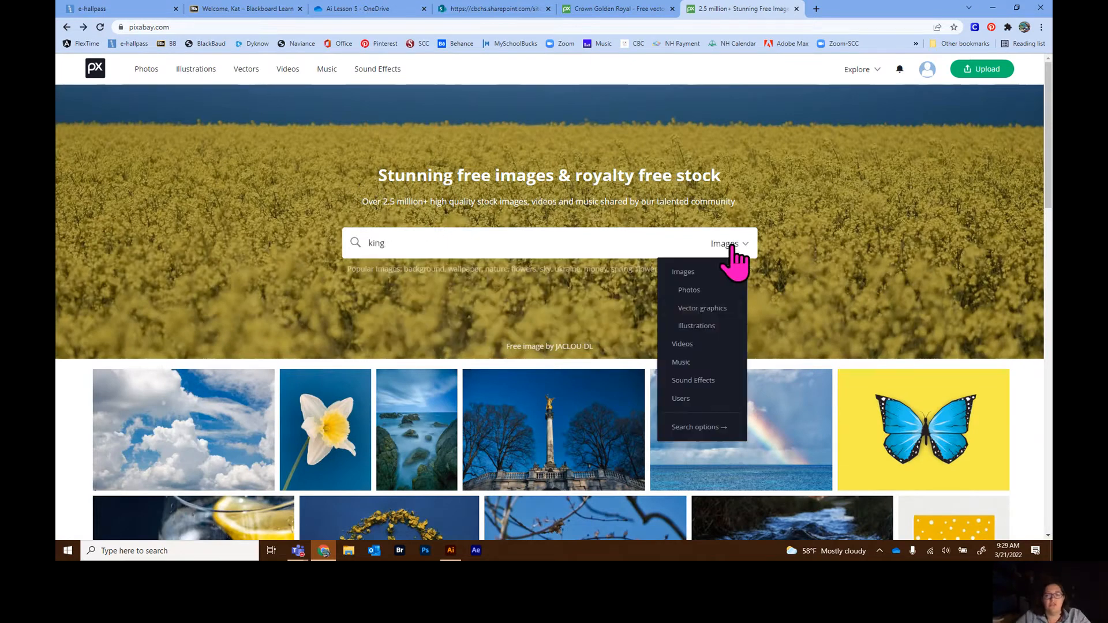
click(708, 310)
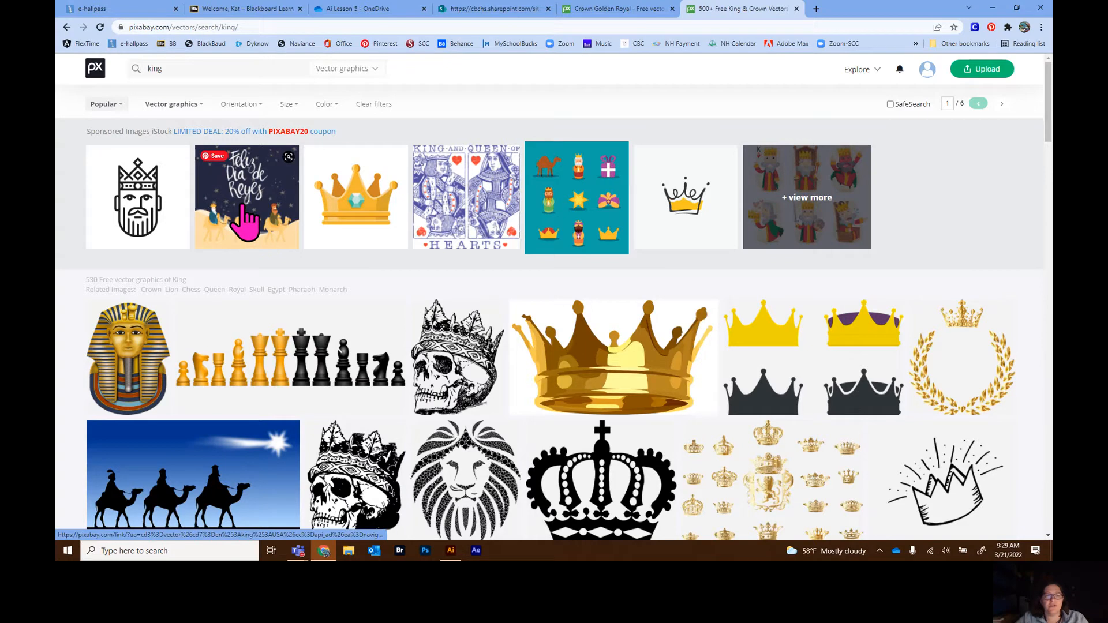
scroll(247, 205, down, 3)
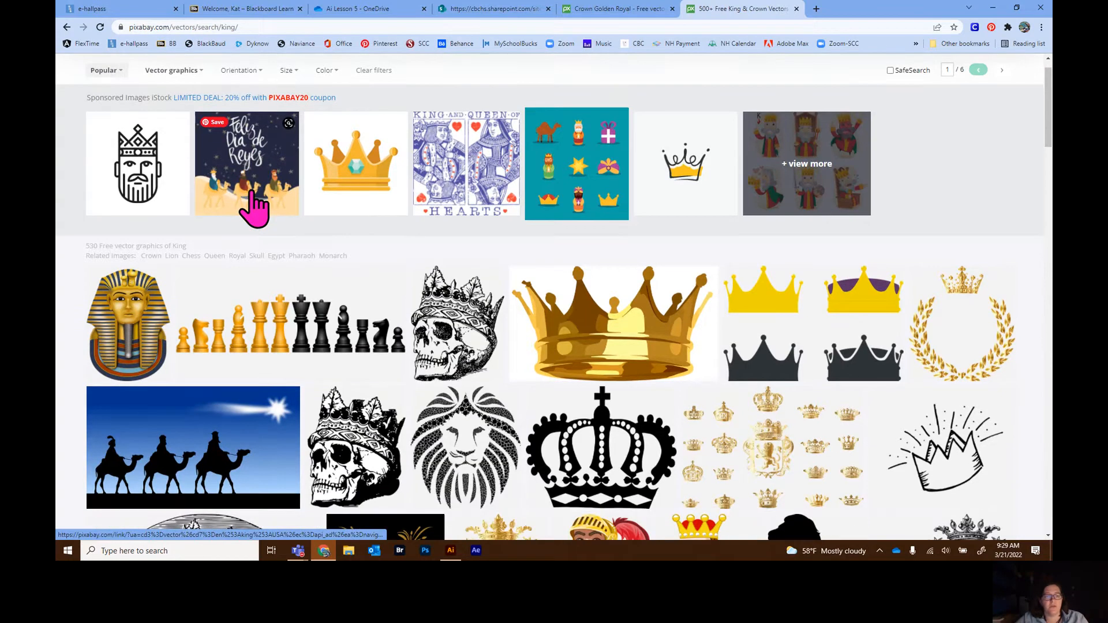
scroll(79, 176, down, 7)
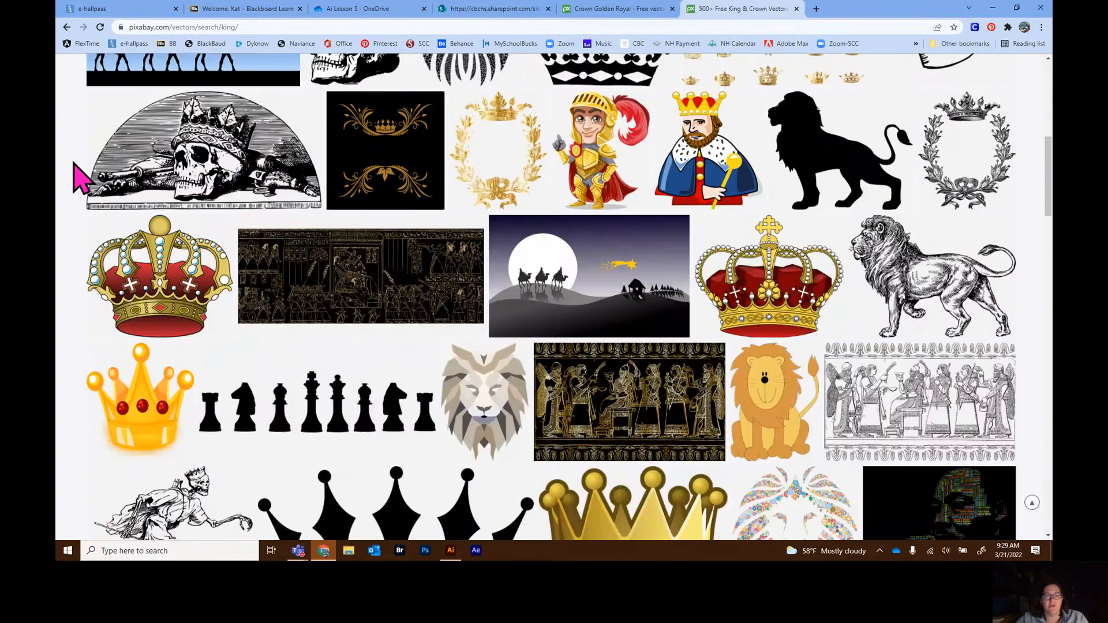
scroll(79, 176, down, 15)
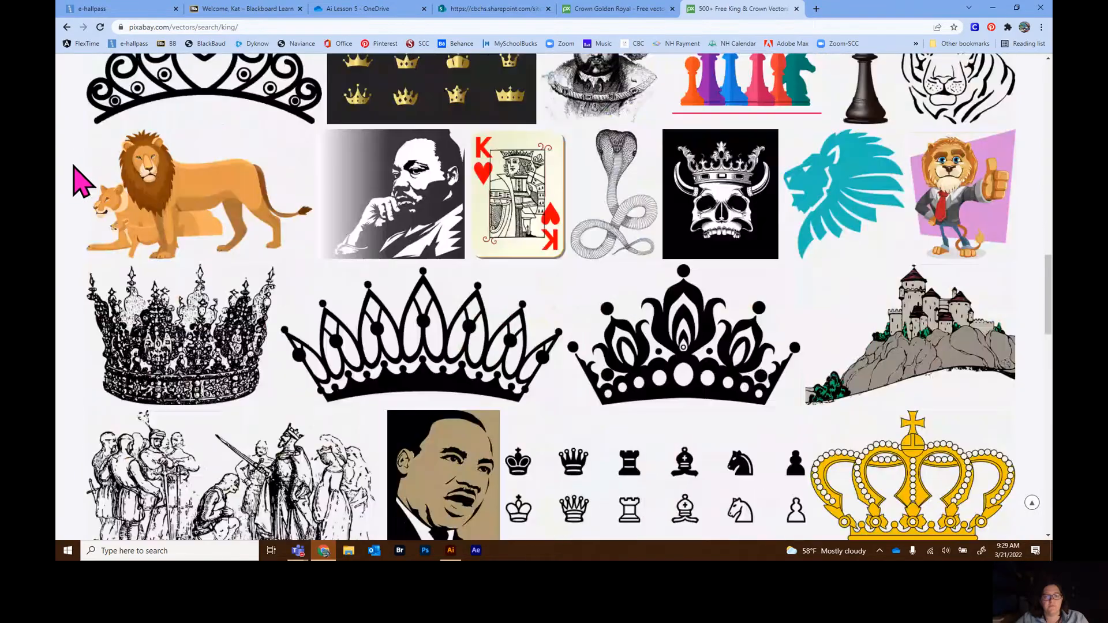
scroll(81, 182, down, 14)
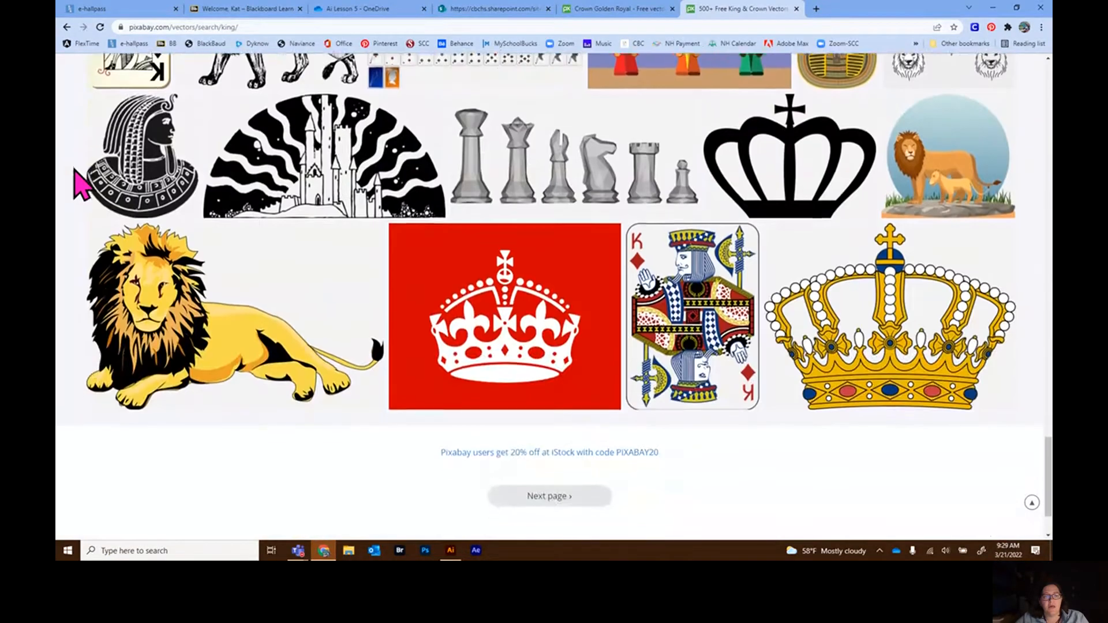
scroll(79, 185, down, 2)
Go to the second page of the king vector results and browse its images
click(548, 411)
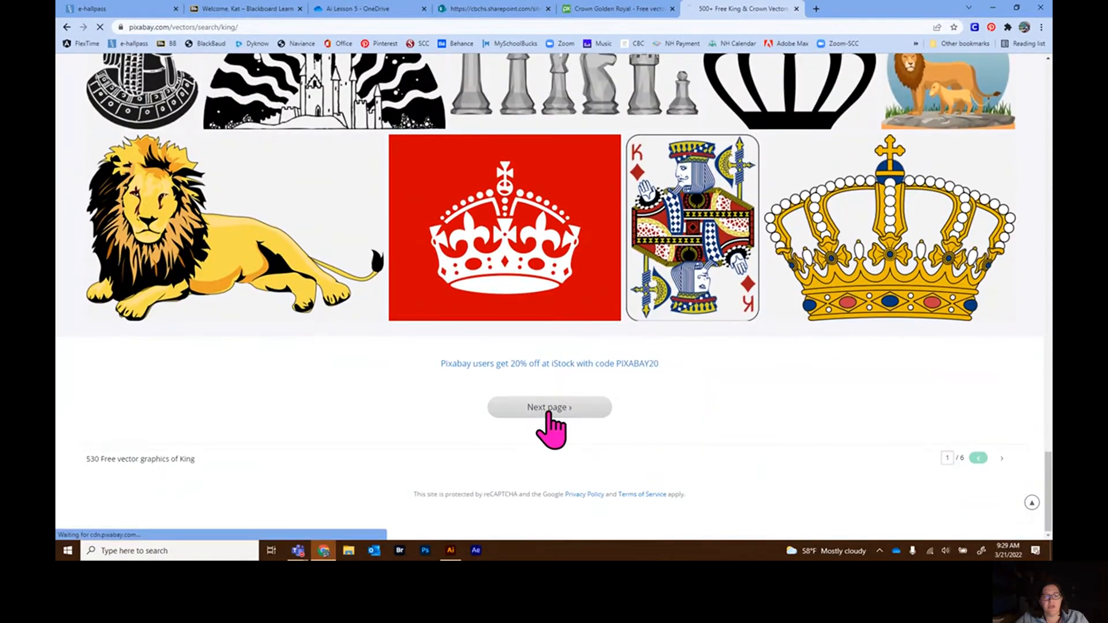
scroll(268, 254, down, 17)
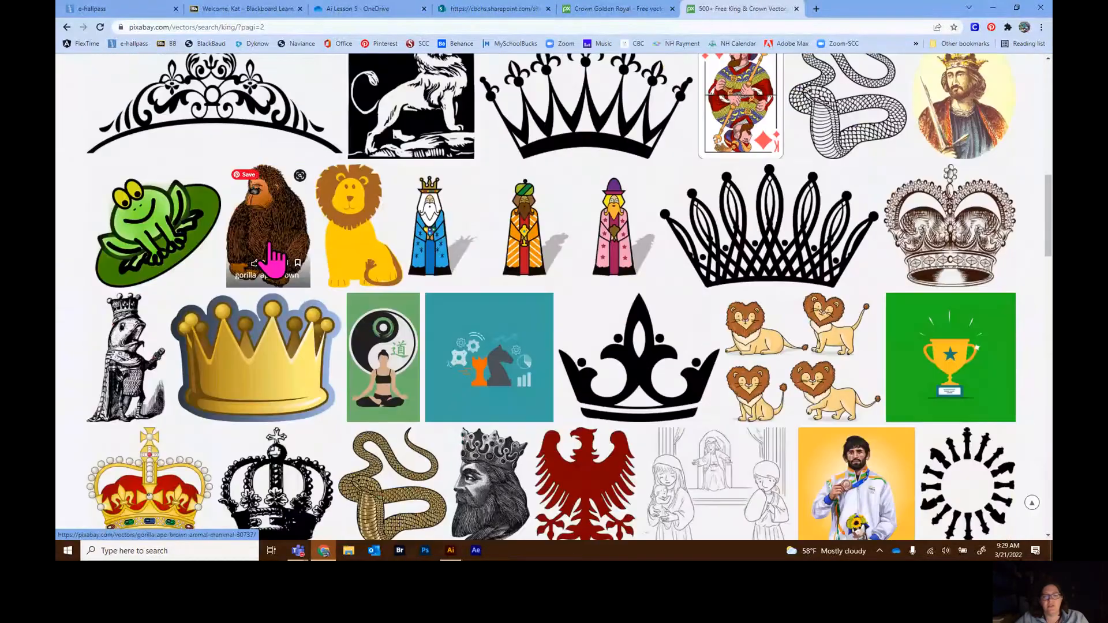
scroll(271, 259, down, 14)
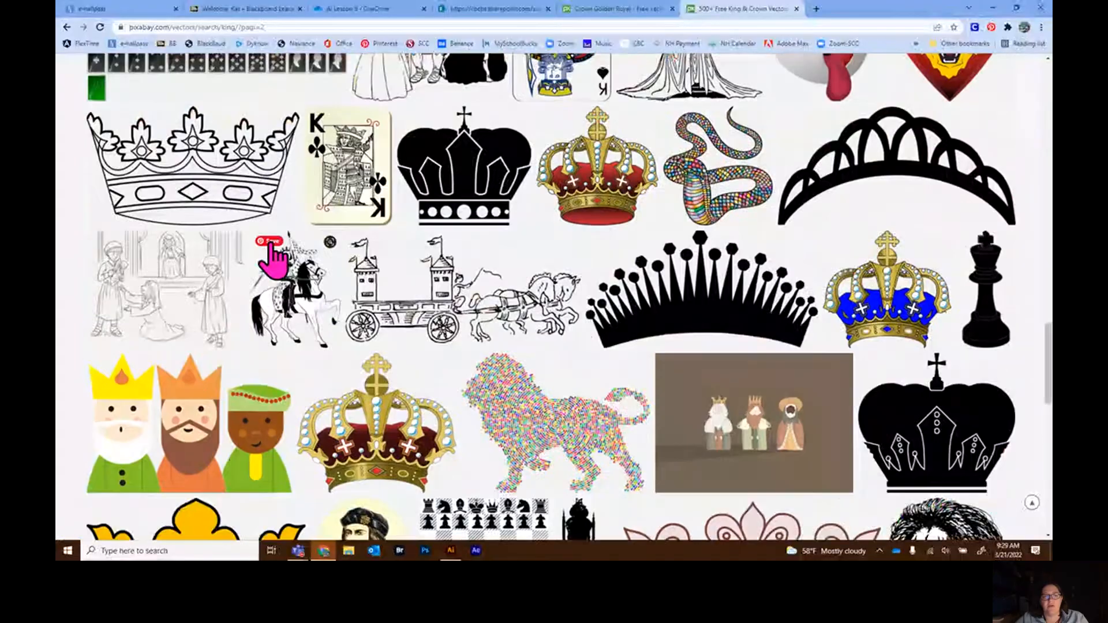
scroll(271, 256, up, 20)
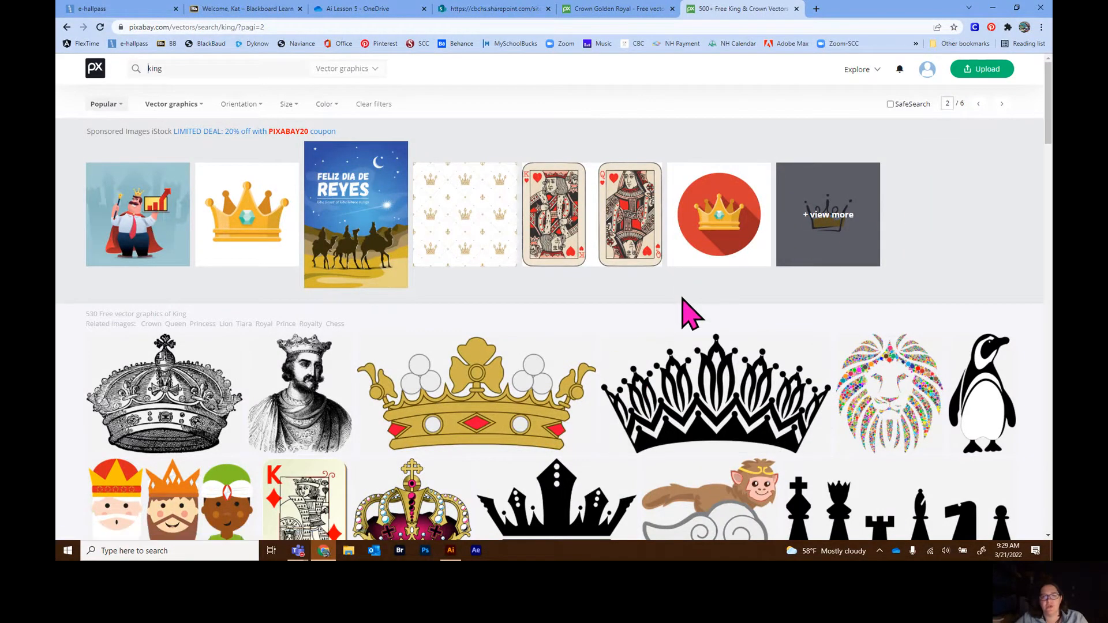
scroll(267, 390, down, 1)
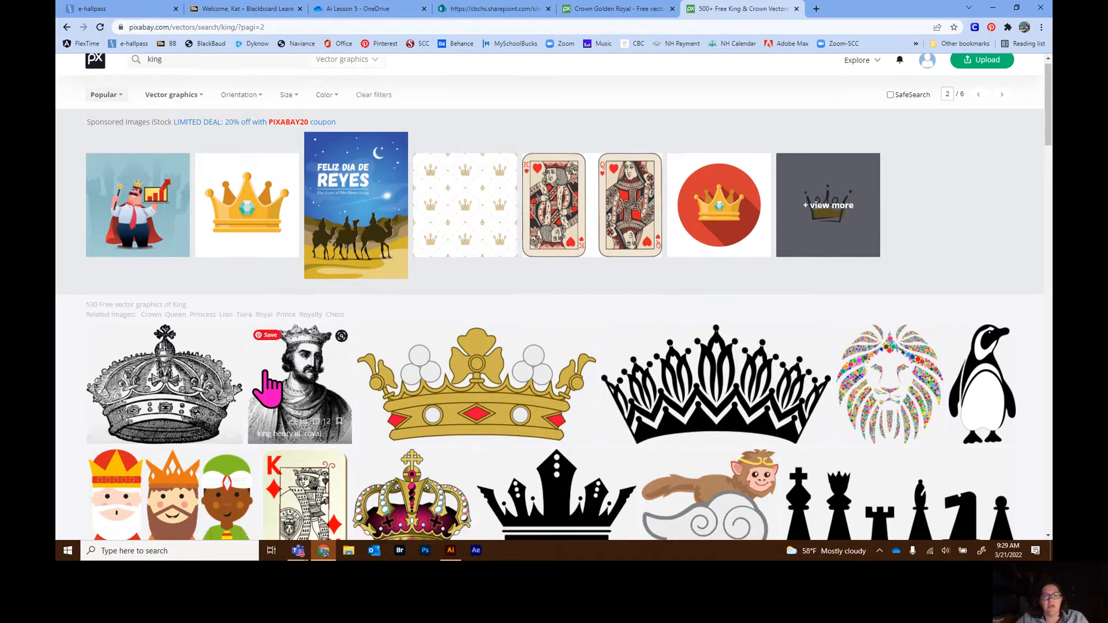
scroll(267, 390, down, 5)
scroll(271, 384, up, 5)
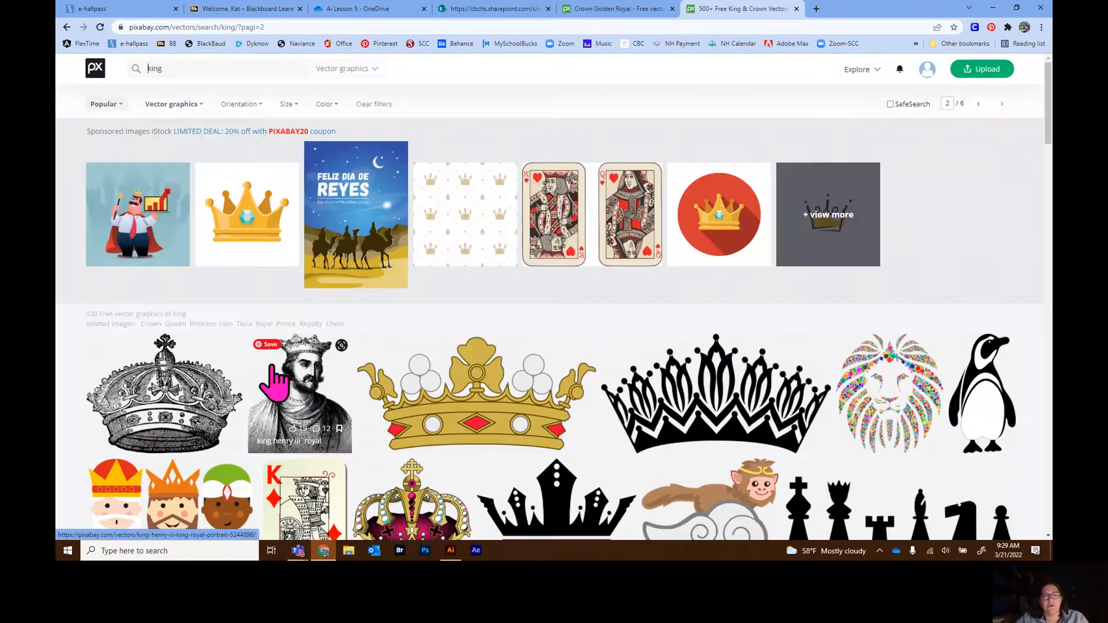
Replace the golden crown page's address with vecteezy.com and load the Vecteezy site in that browser tab
click(616, 10)
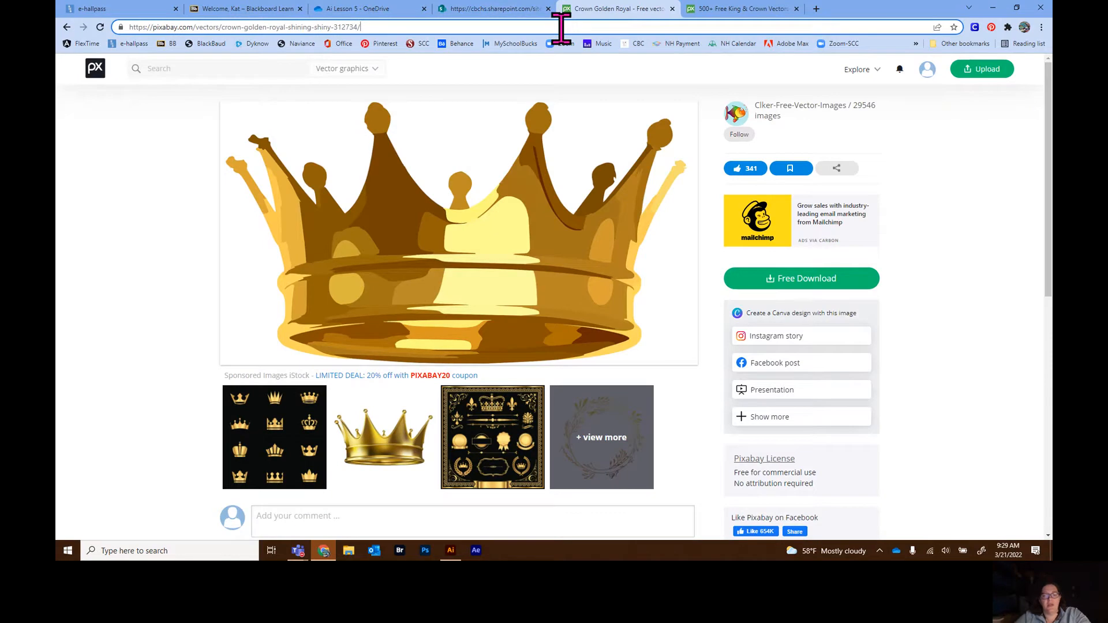
click(560, 27)
text(Ve)
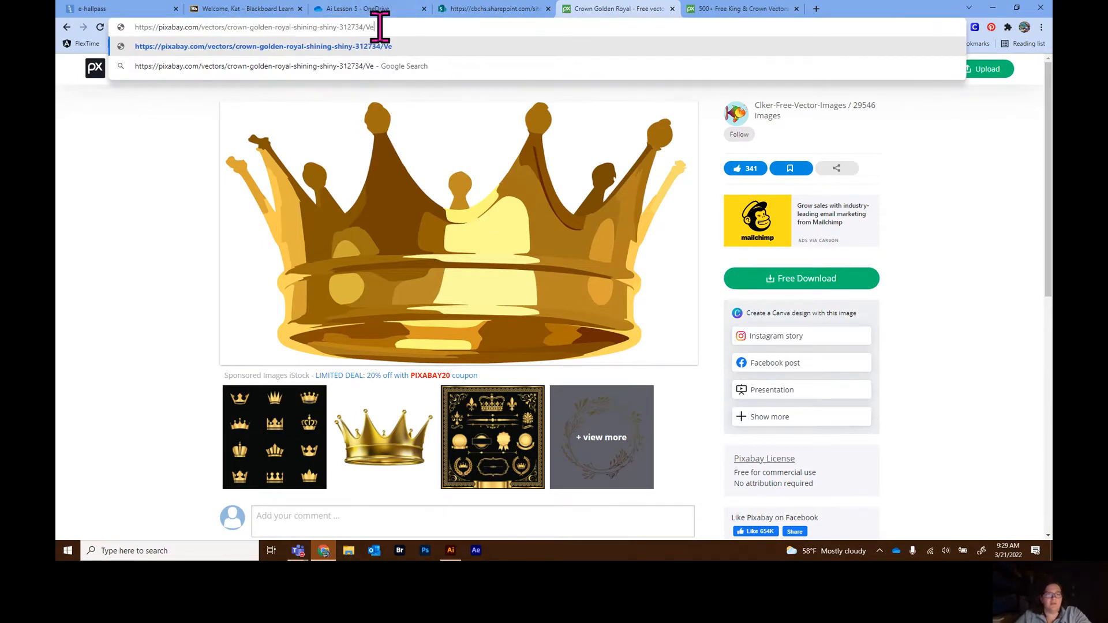
drag(376, 28, 63, 34)
text(vecte)
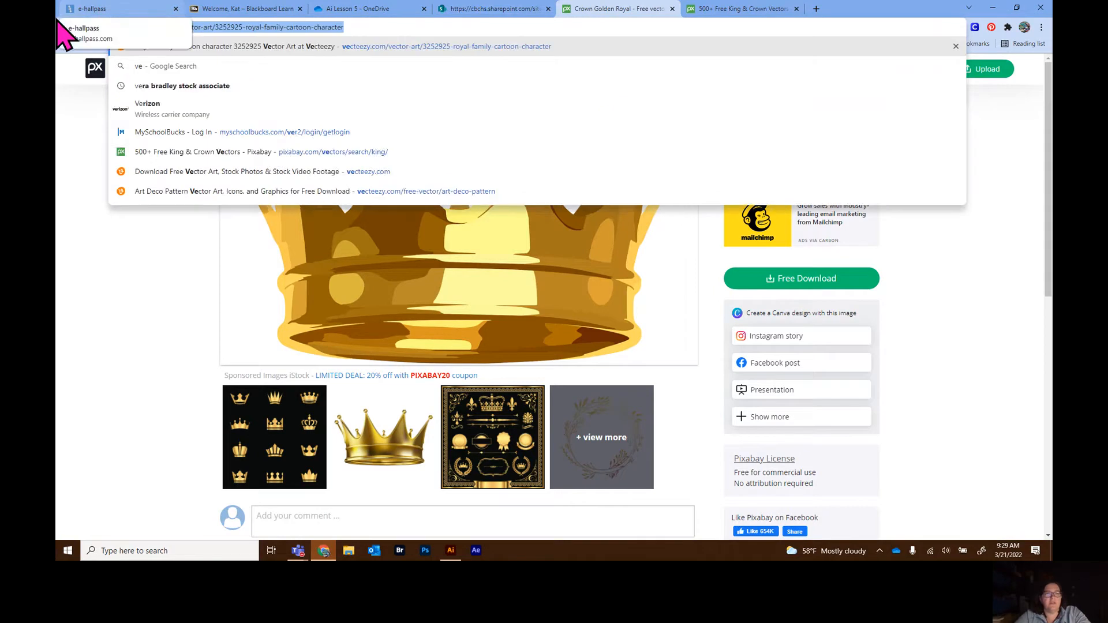
text(ezy)
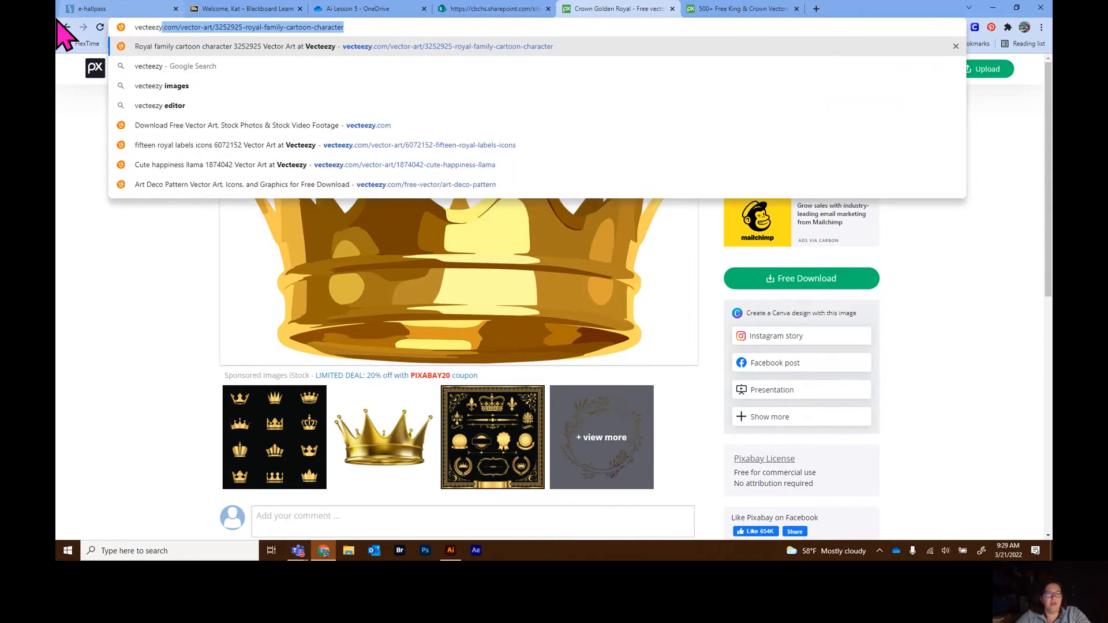
text(.com)
key(Return)
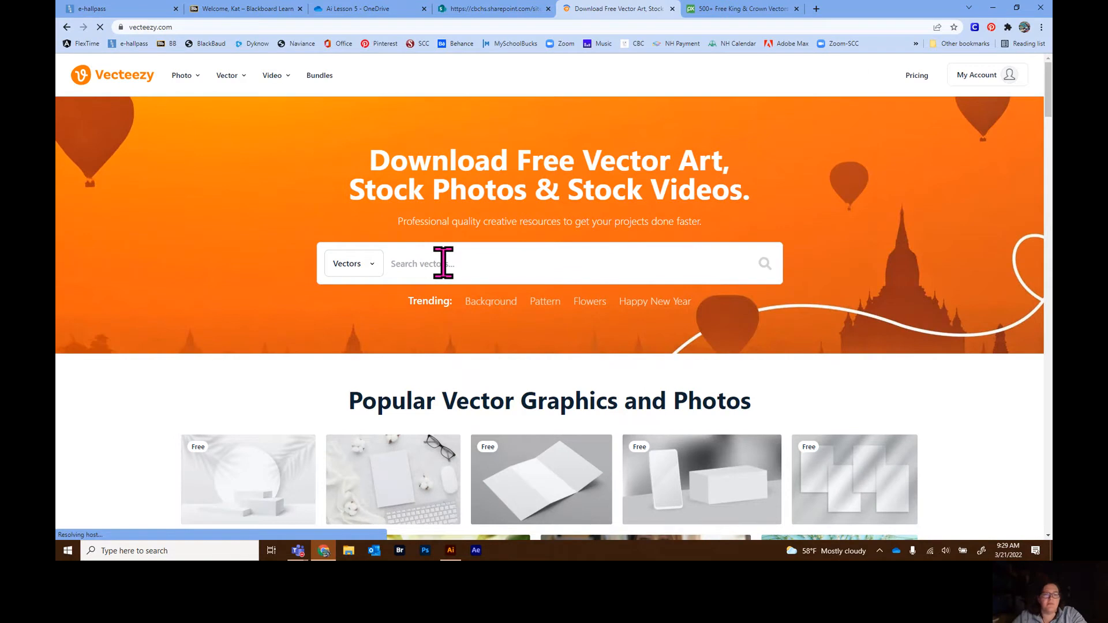
Search Vecteezy's vectors for "King" and browse the first page of results down to its end
click(369, 272)
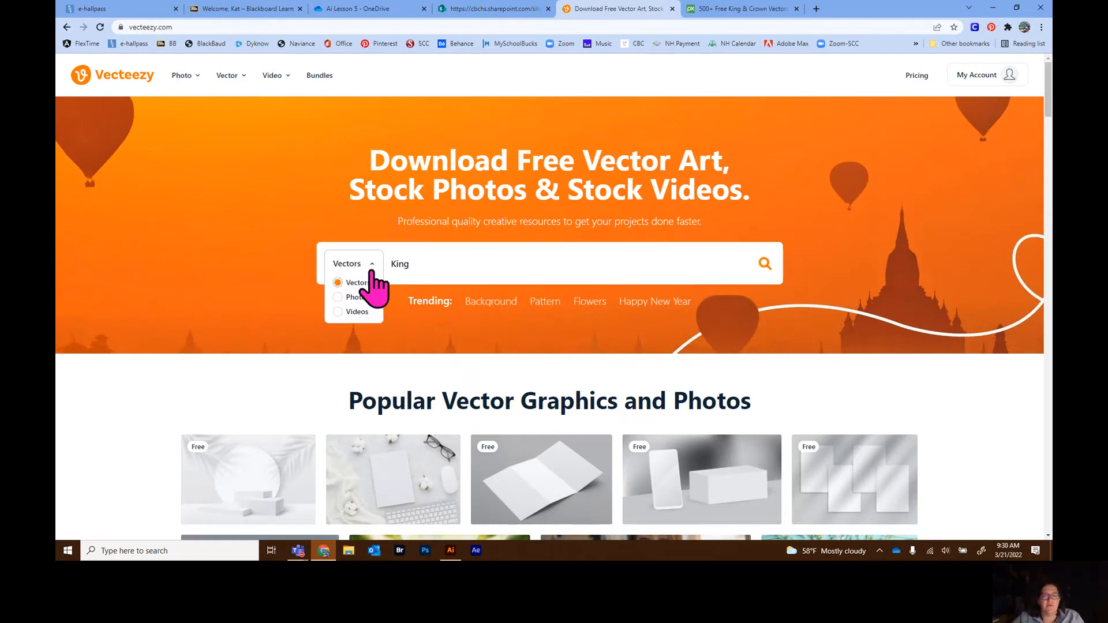
click(367, 285)
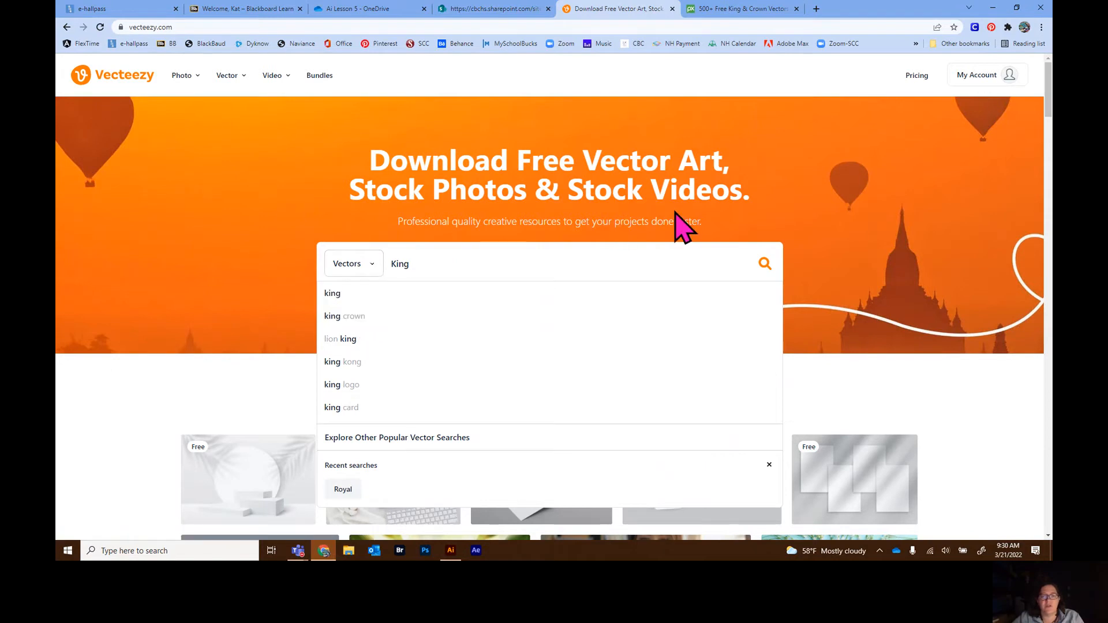
click(758, 268)
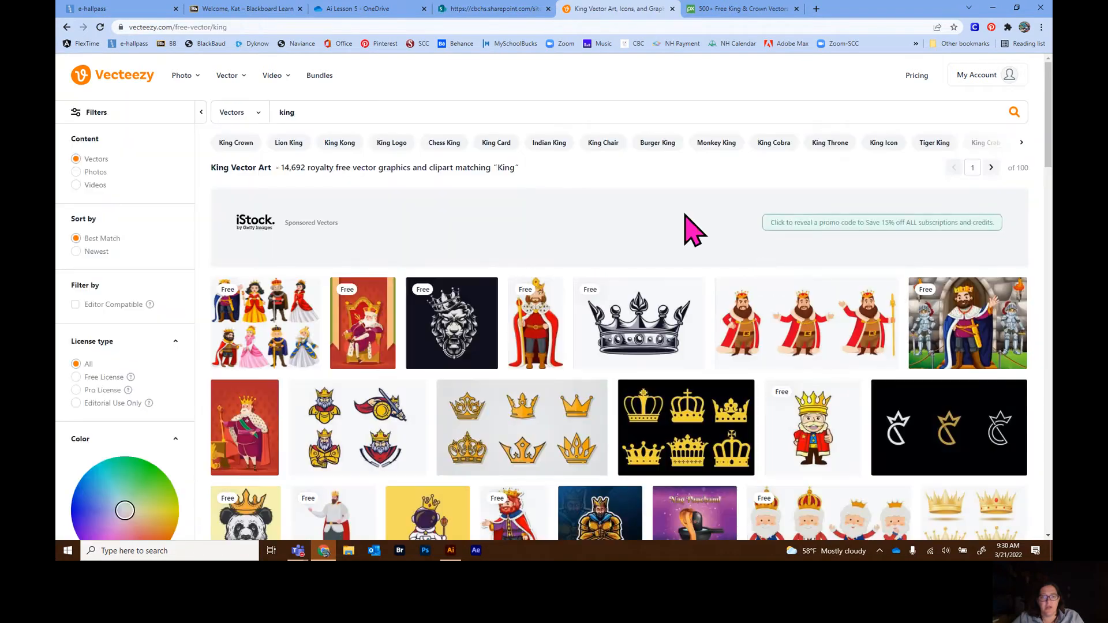
scroll(522, 245, down, 2)
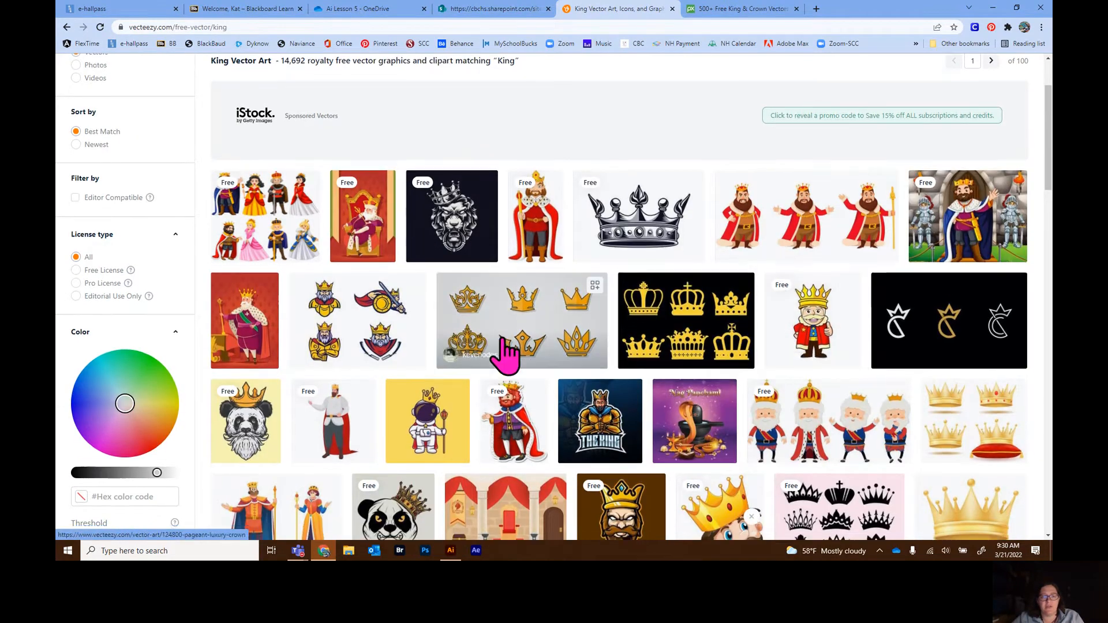
scroll(506, 354, down, 4)
scroll(506, 355, down, 8)
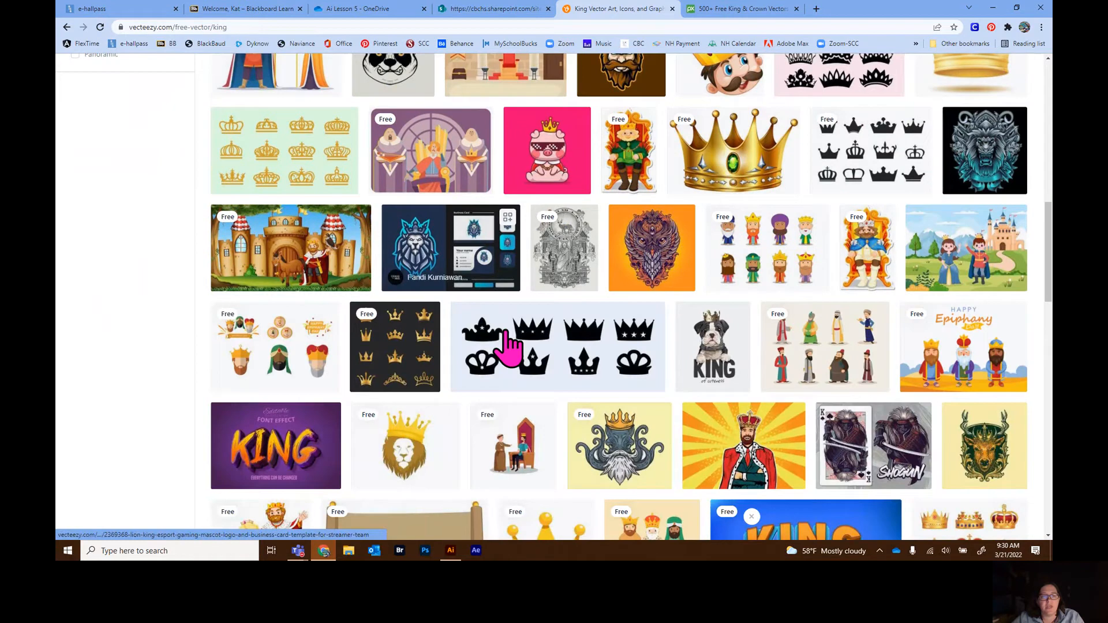
scroll(487, 352, down, 11)
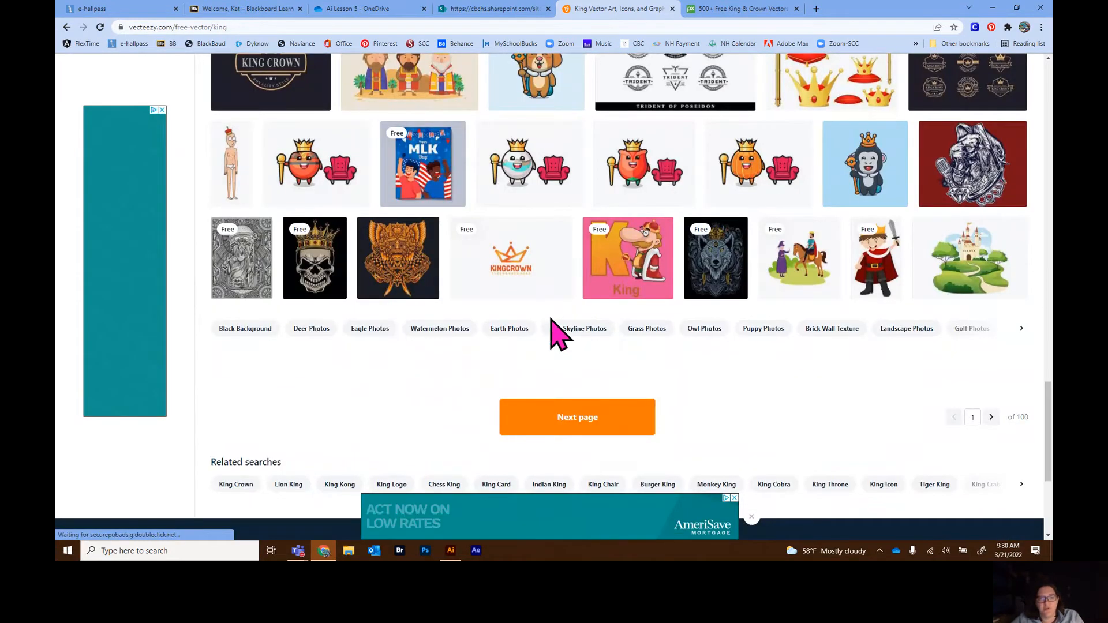
scroll(554, 329, down, 4)
Return to the start of the Vecteezy king results and look over the sponsored and free images
scroll(594, 325, up, 15)
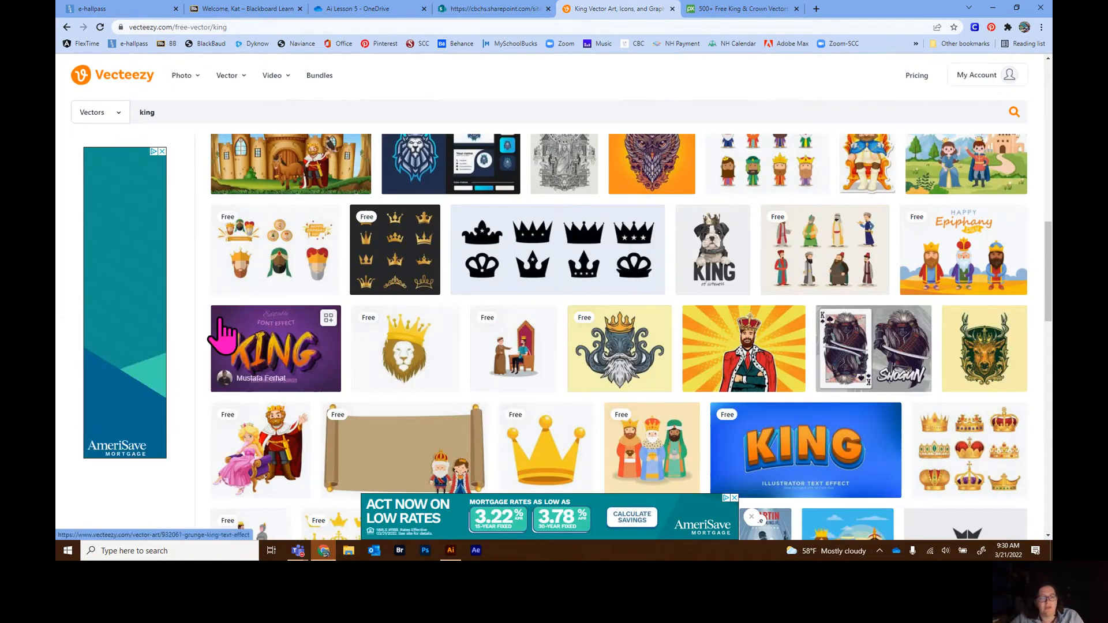
scroll(266, 335, up, 10)
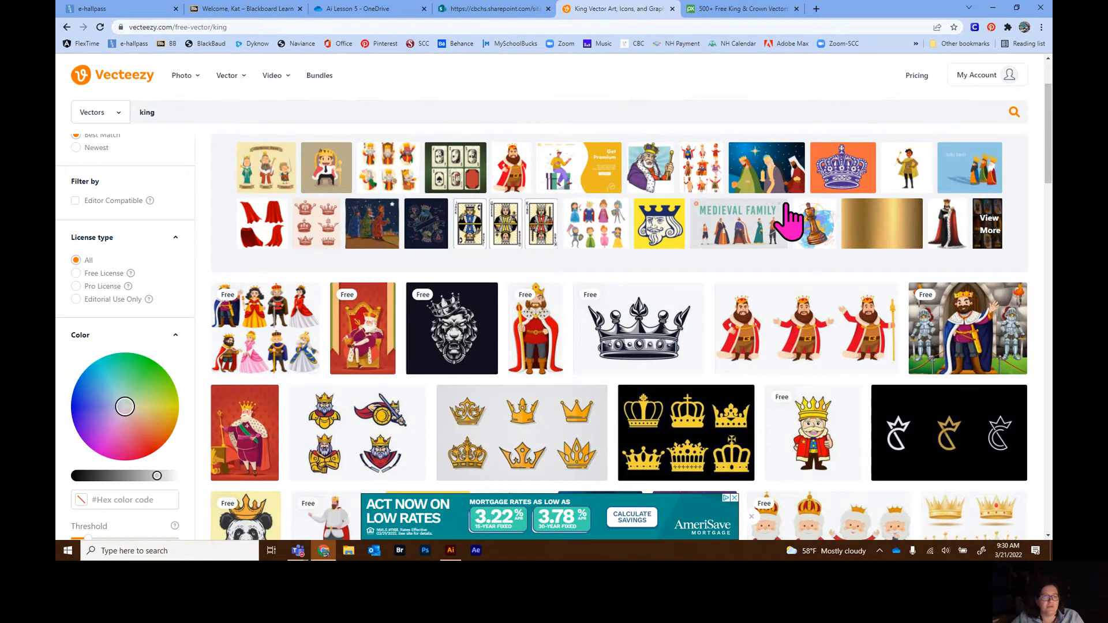
scroll(786, 225, up, 2)
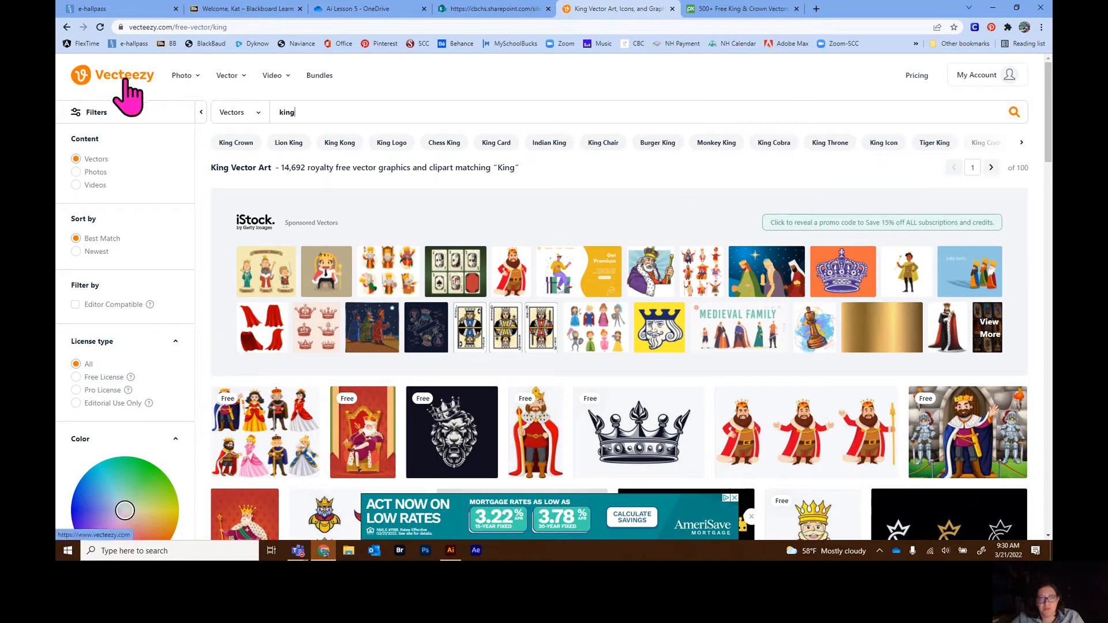
scroll(421, 432, down, 1)
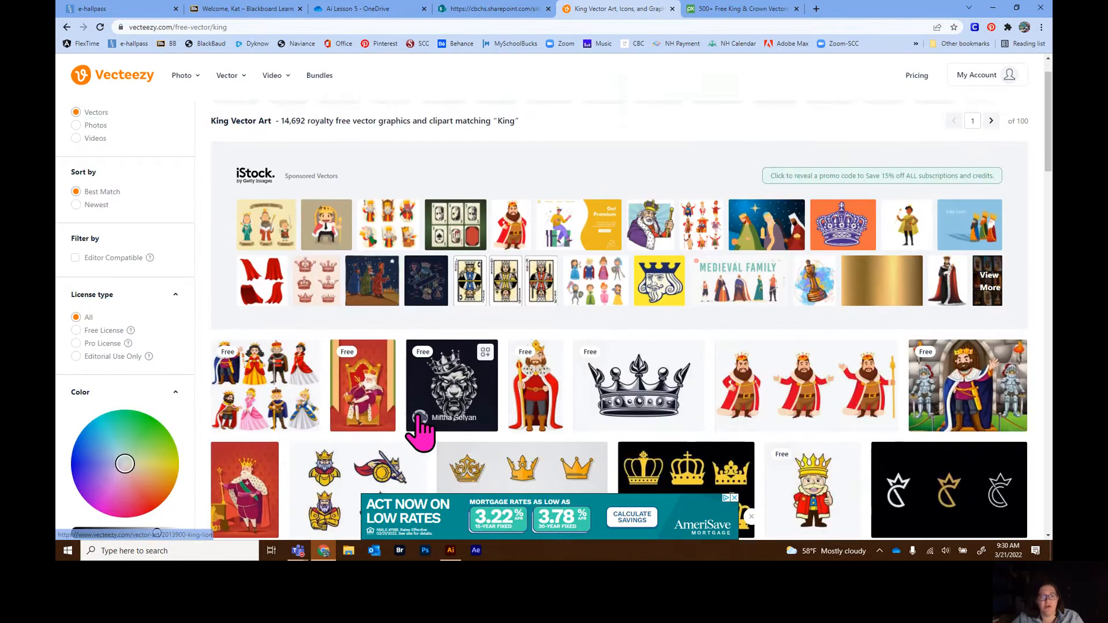
scroll(421, 432, down, 2)
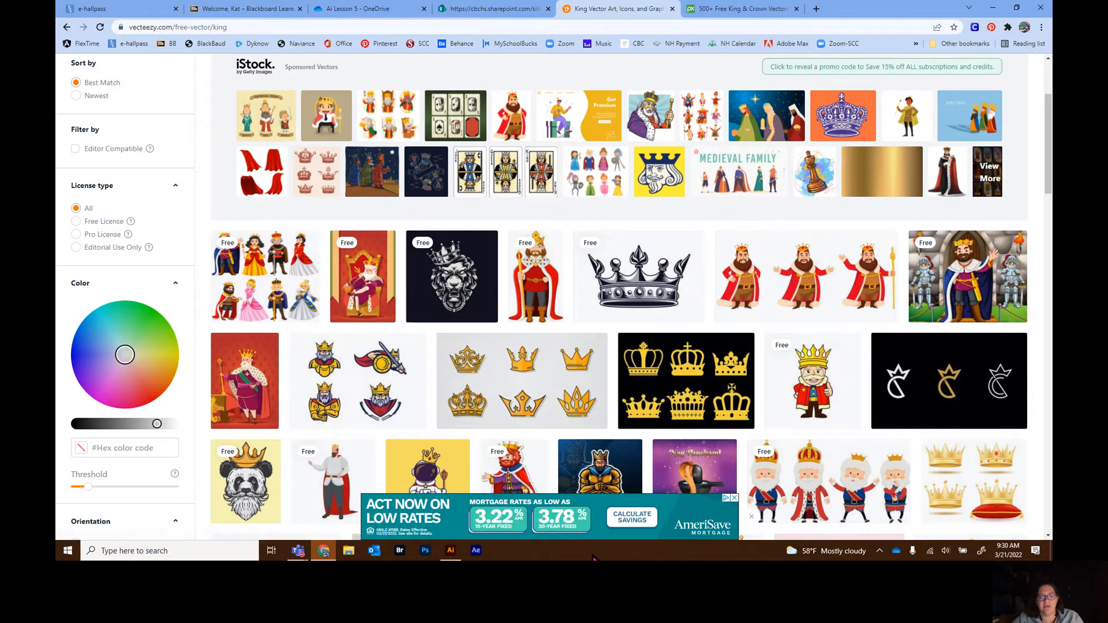
mouse_move(633, 306)
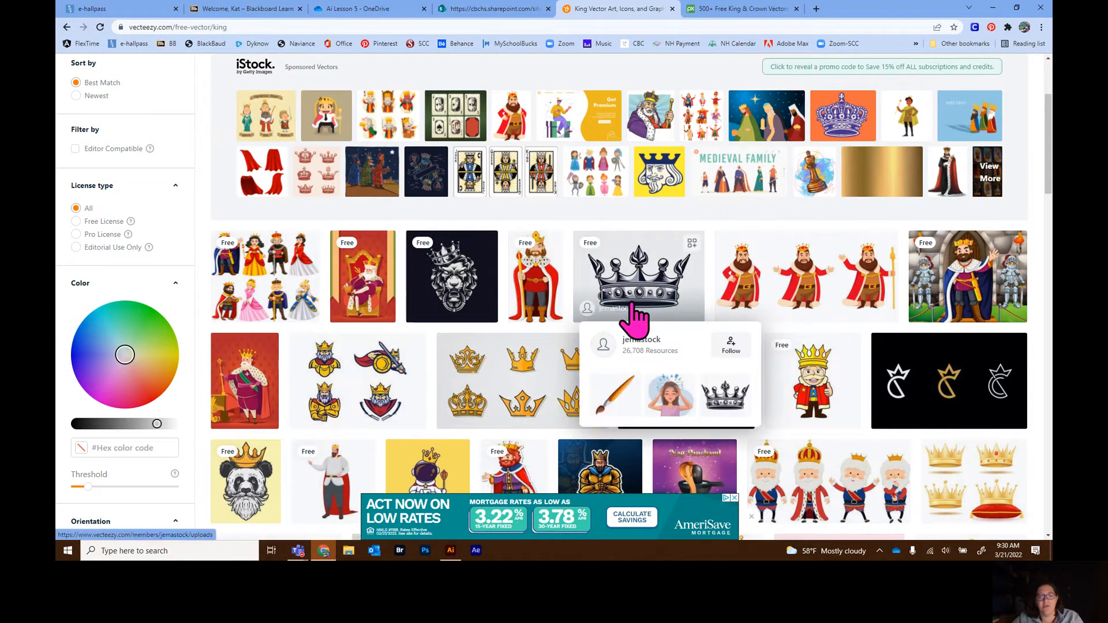
On Pixabay's king results, open the gold crown with red diamond jewels and show its free download formats
click(729, 10)
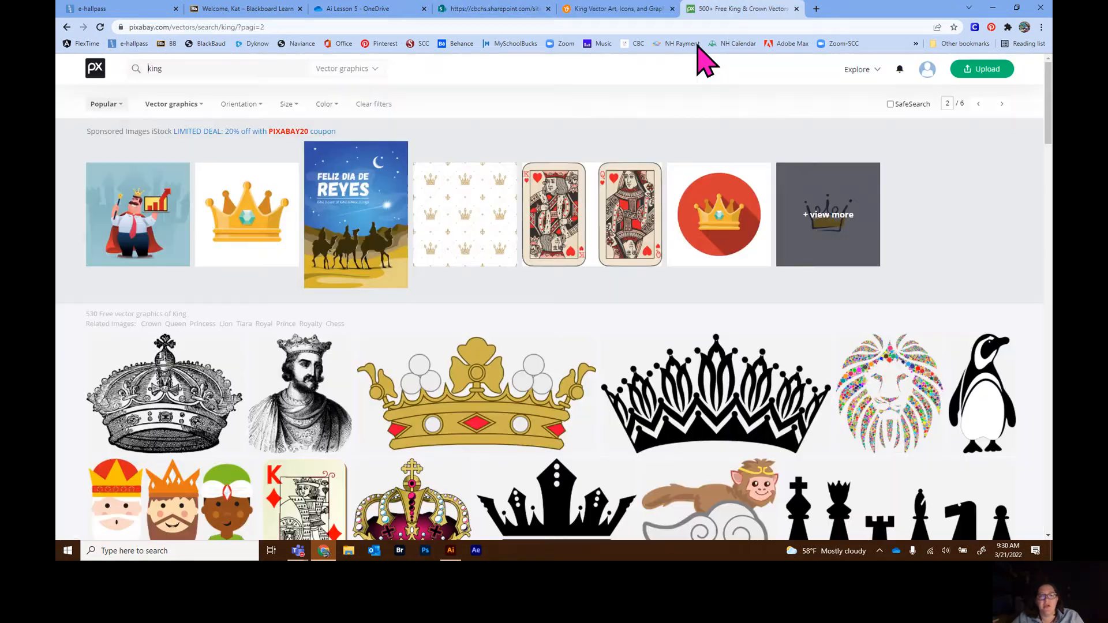
scroll(520, 358, down, 2)
click(475, 317)
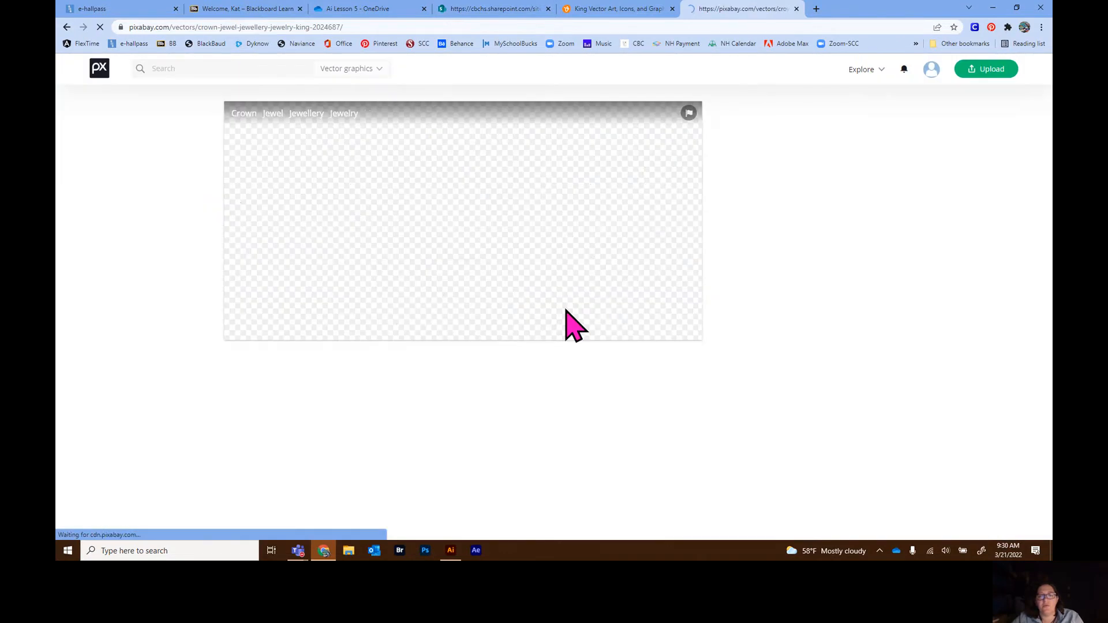
click(805, 282)
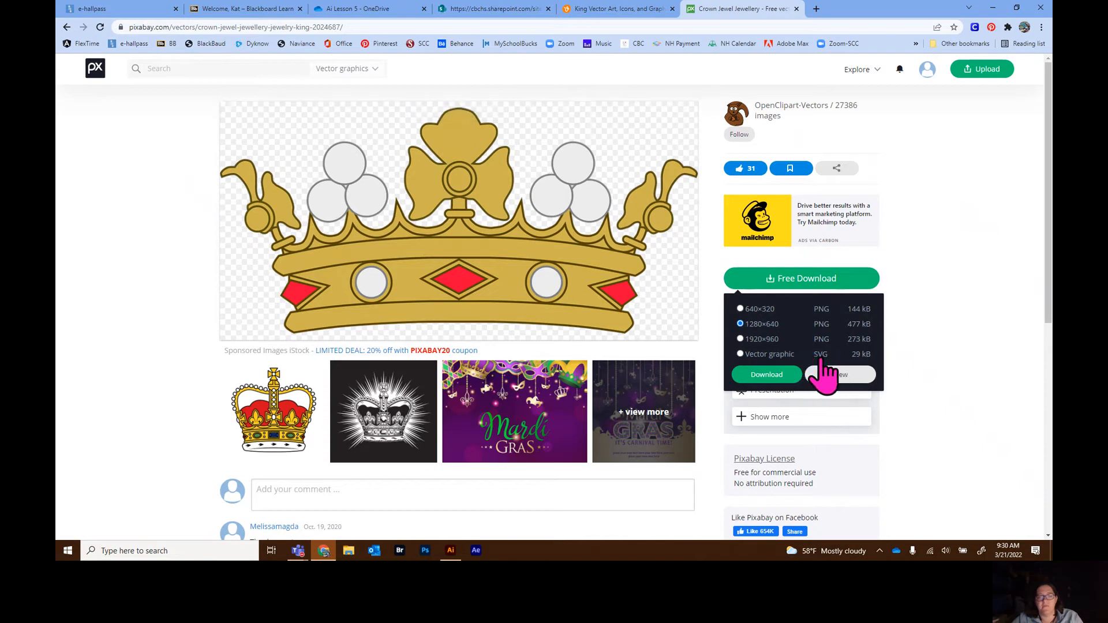
Load freevector.com in a new browser tab
click(816, 8)
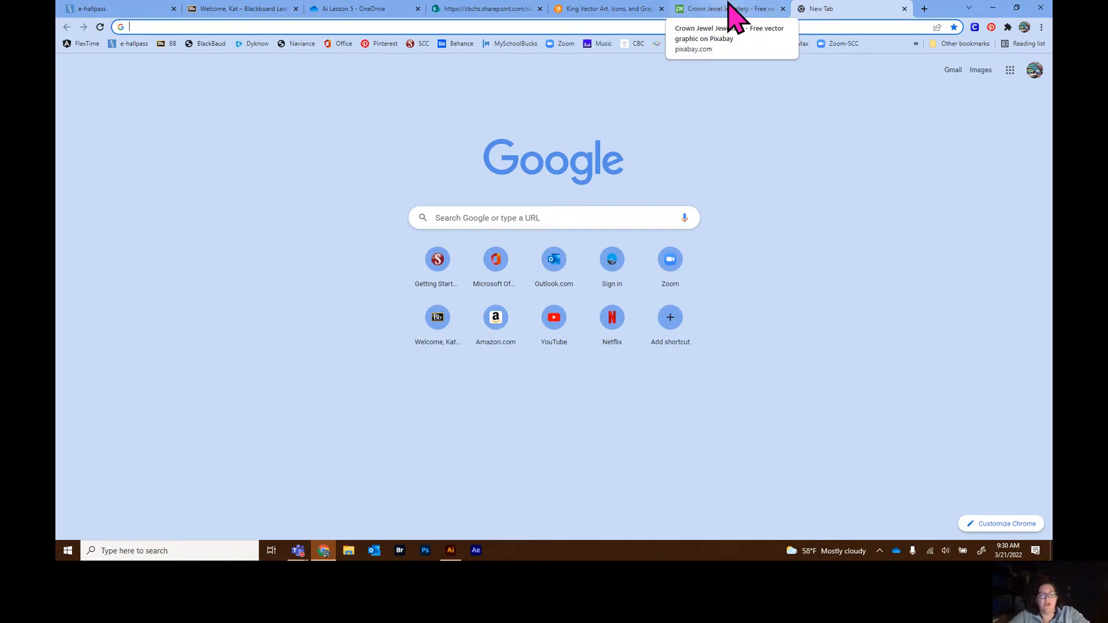
text(free)
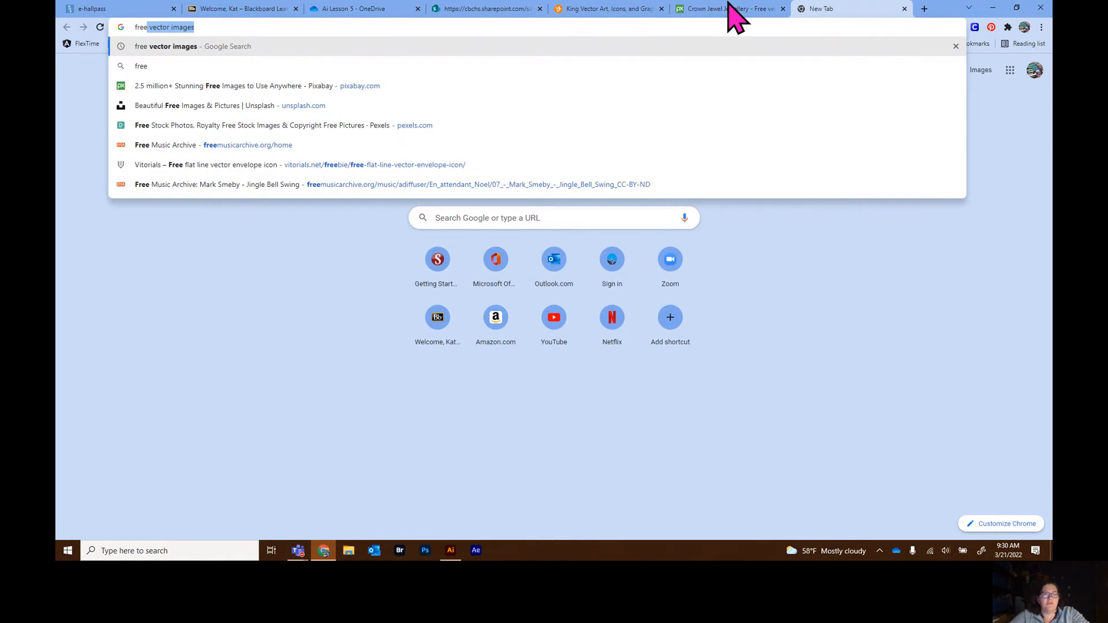
text(vector.com)
key(Return)
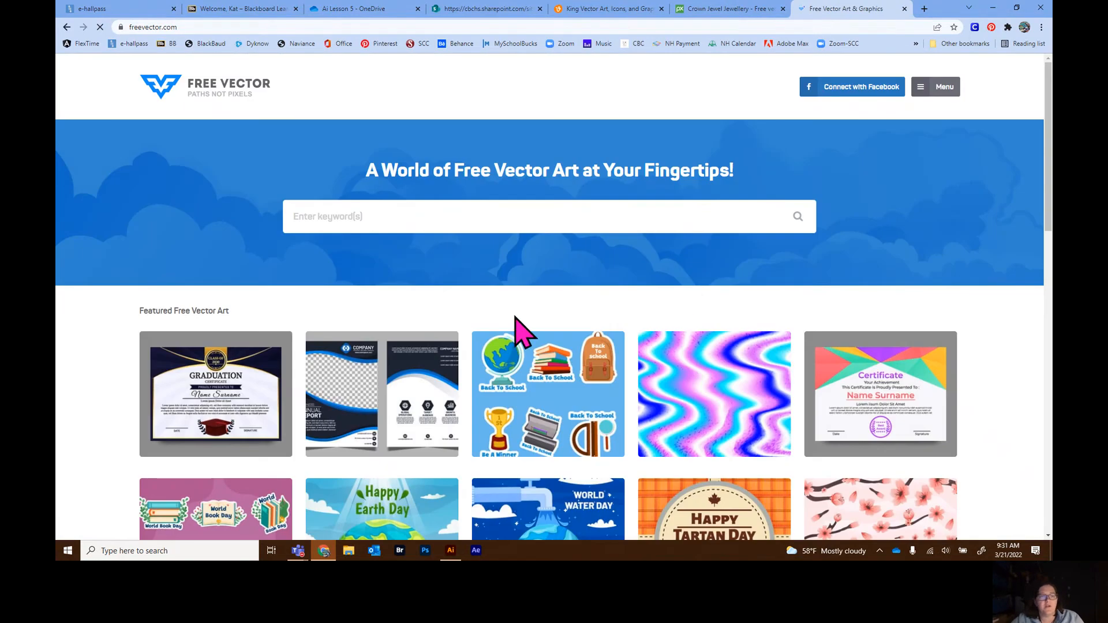
Try to search Free Vector for "king", and go back to the site's home page
click(418, 218)
text(king)
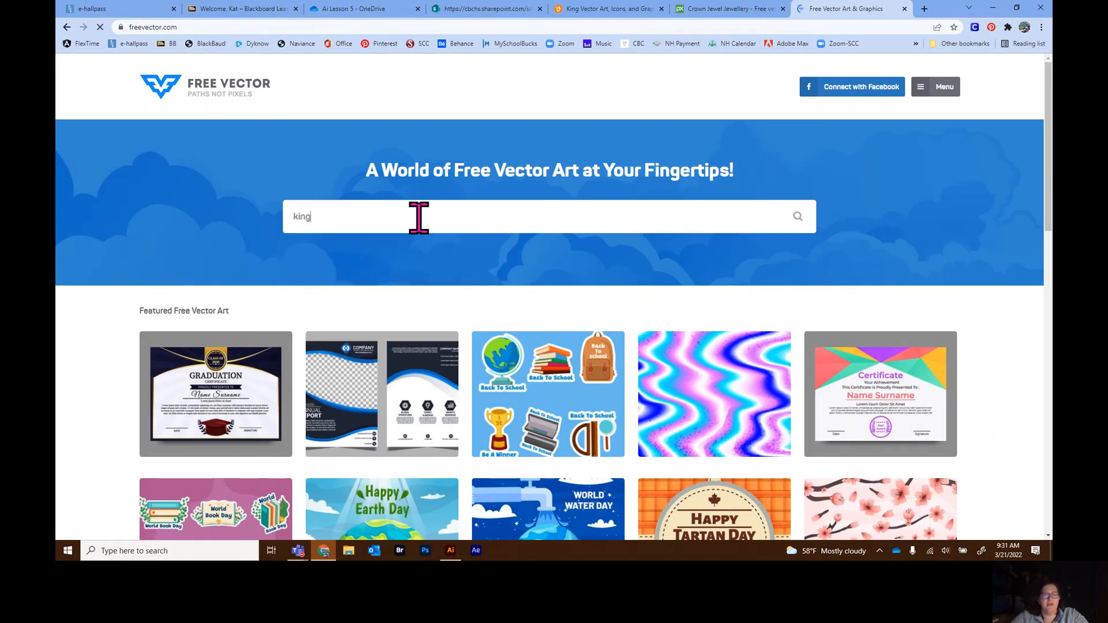
key(Return)
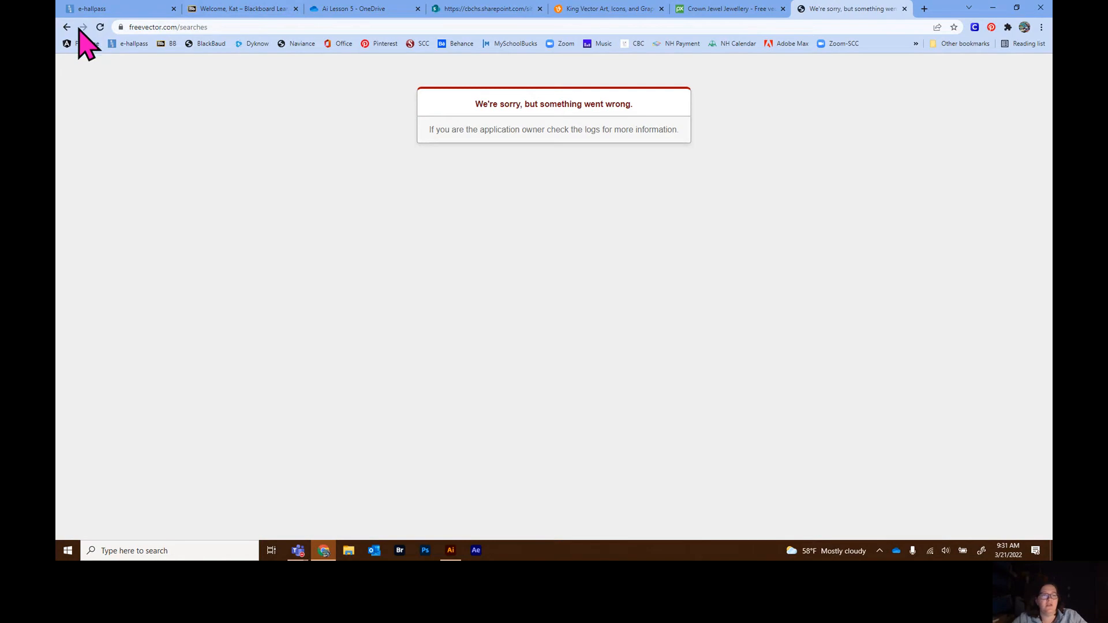
click(67, 27)
scroll(425, 277, down, 5)
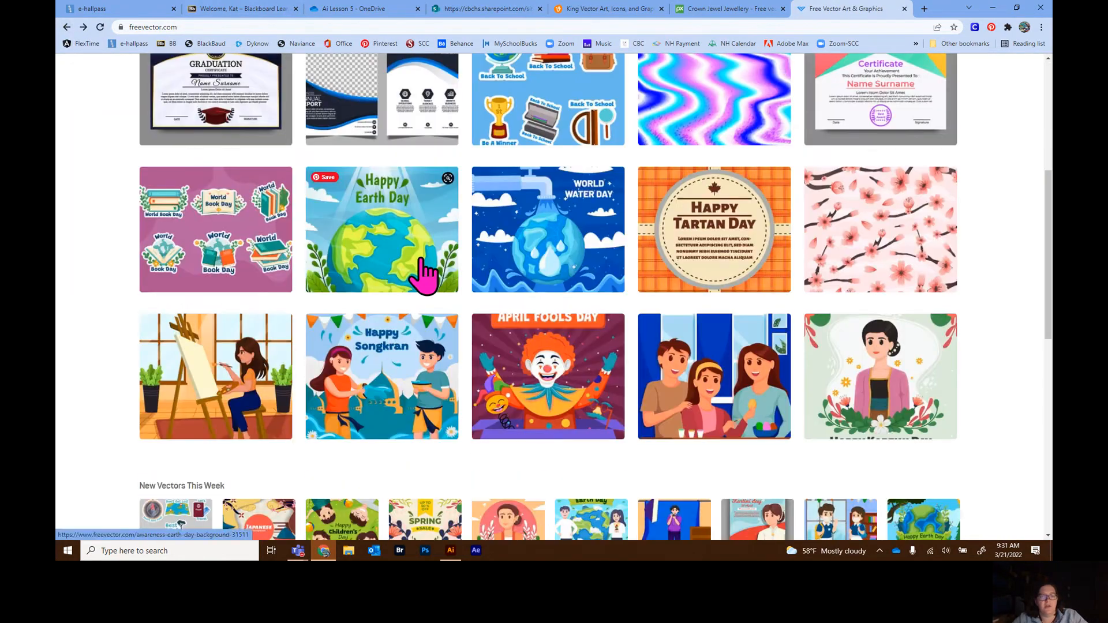
Search Free Vector for "royal" and look over the first rows of results
scroll(425, 277, up, 5)
drag(329, 212, 254, 205)
text(r)
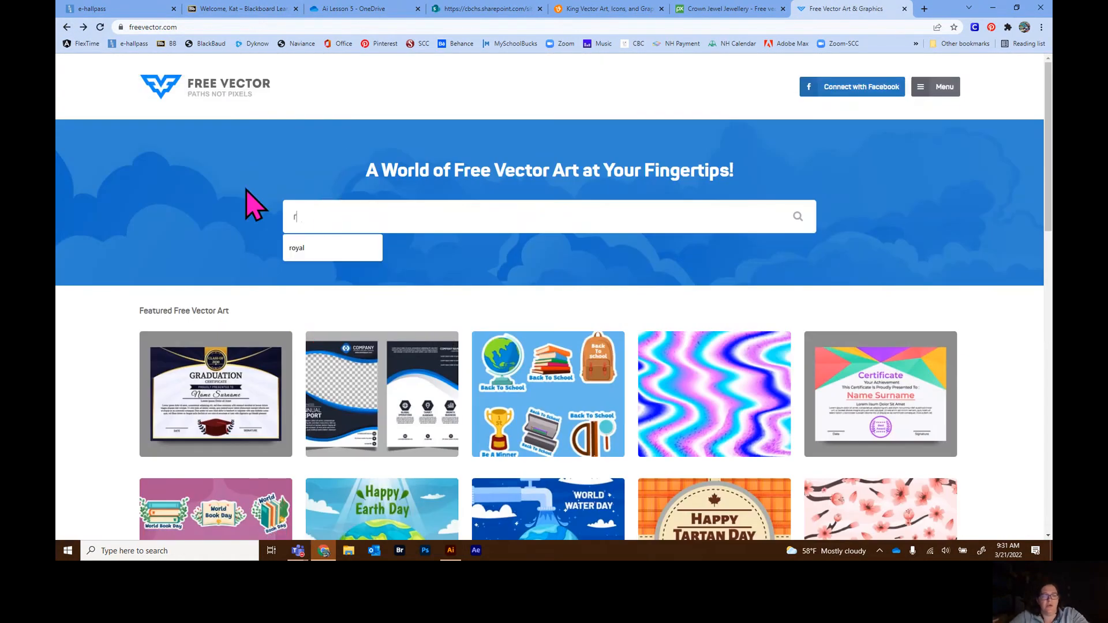
text(oyal)
key(Return)
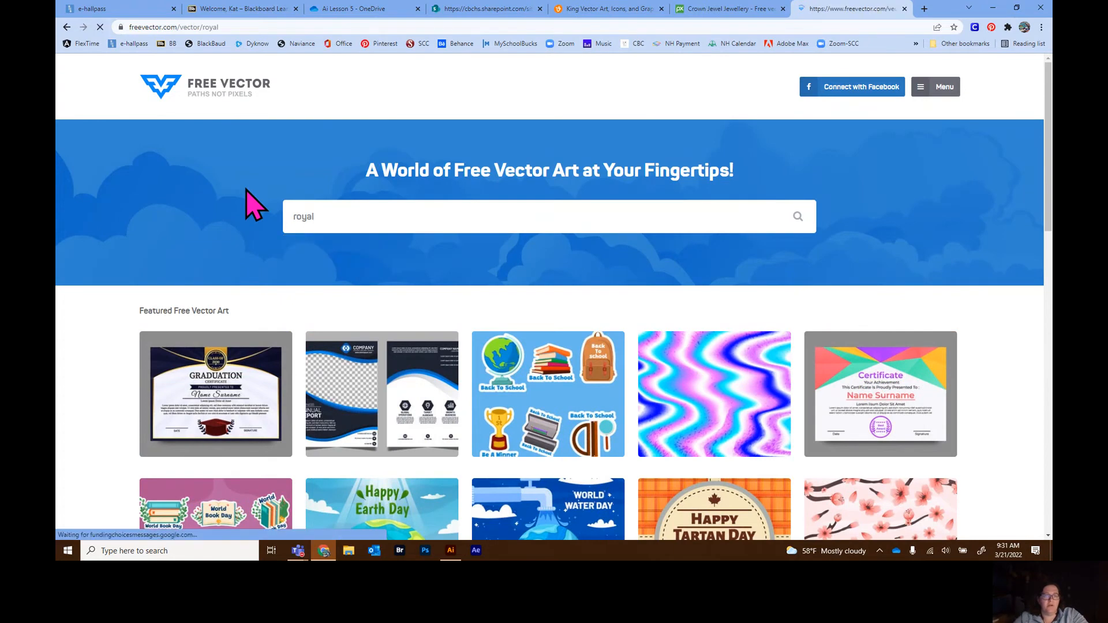
scroll(730, 309, down, 2)
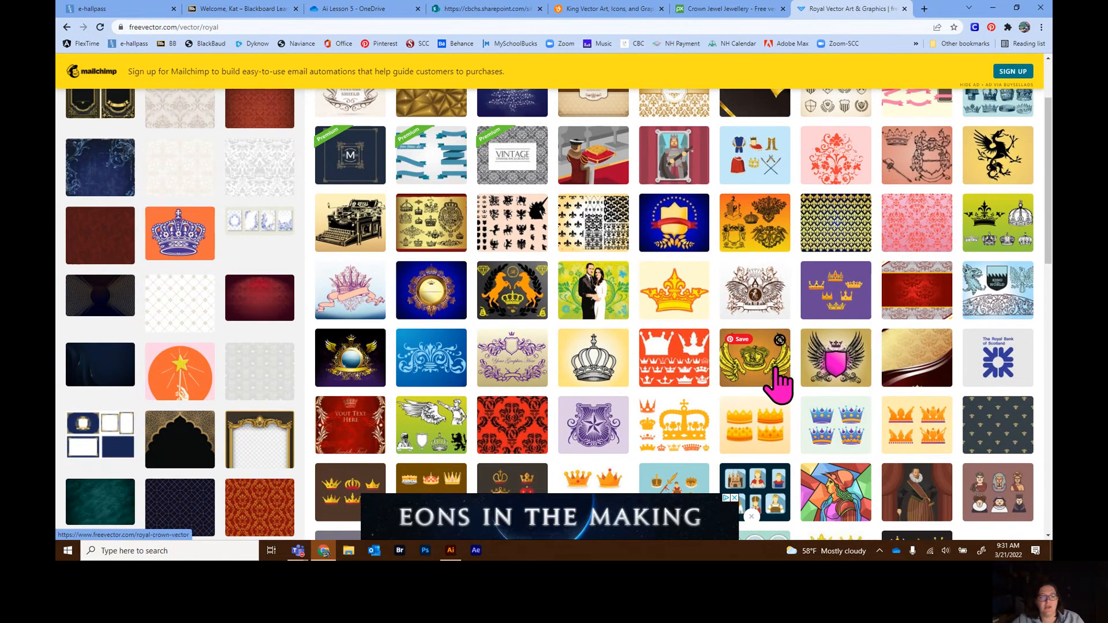
Browse the whole page of royal vectors, view the Royal Pillow Vector's download page, and return to the results
scroll(210, 310, up, 3)
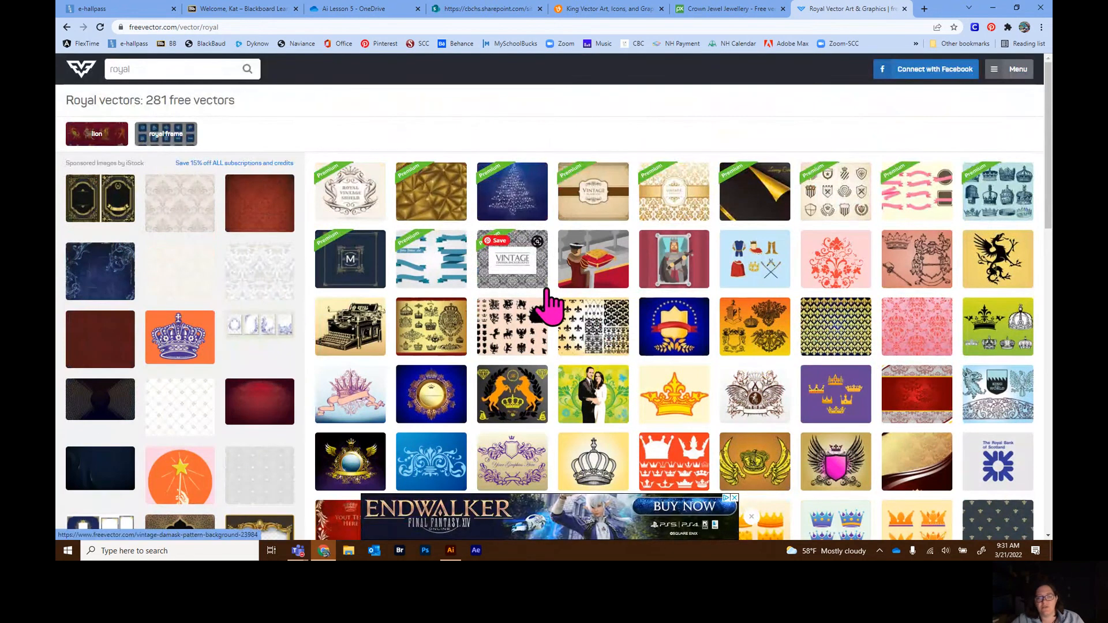
scroll(558, 298, down, 3)
scroll(558, 298, down, 10)
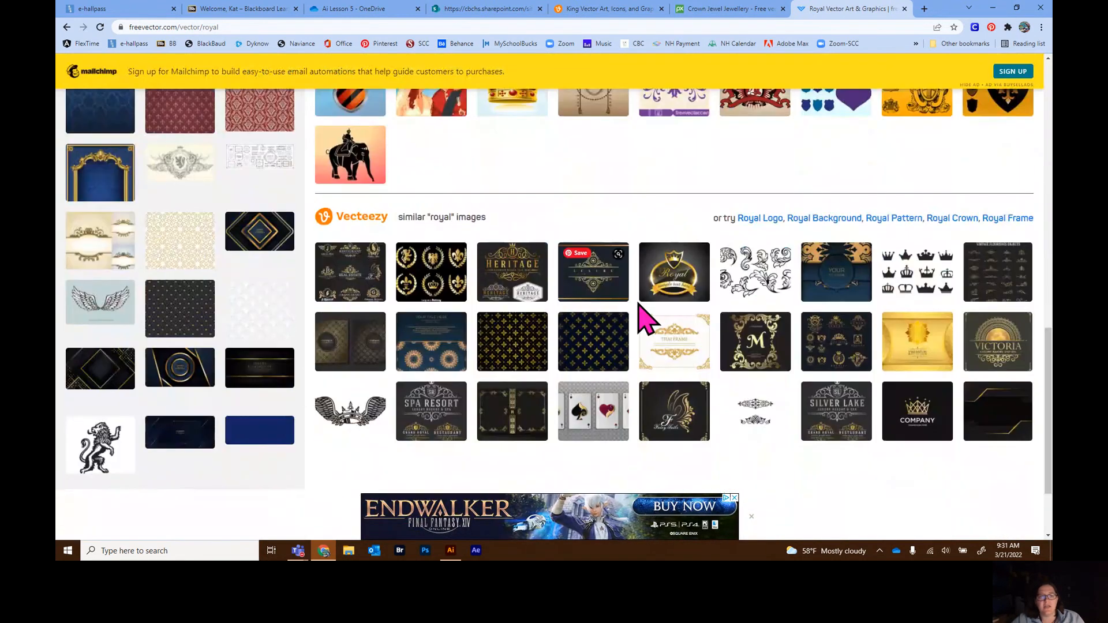
scroll(641, 314, up, 3)
scroll(642, 321, up, 15)
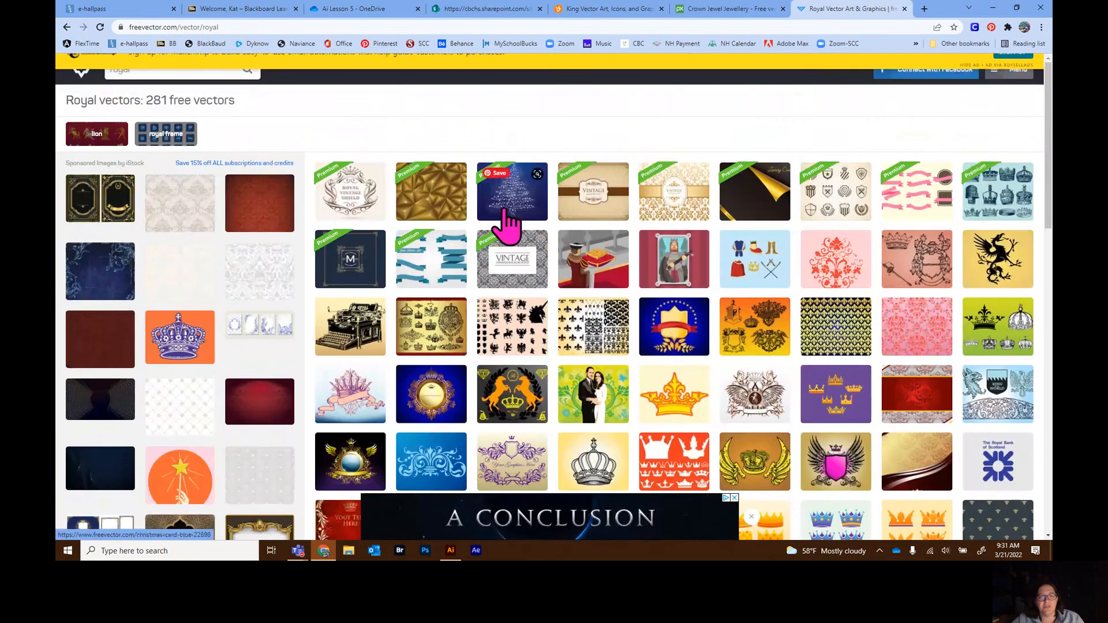
click(599, 272)
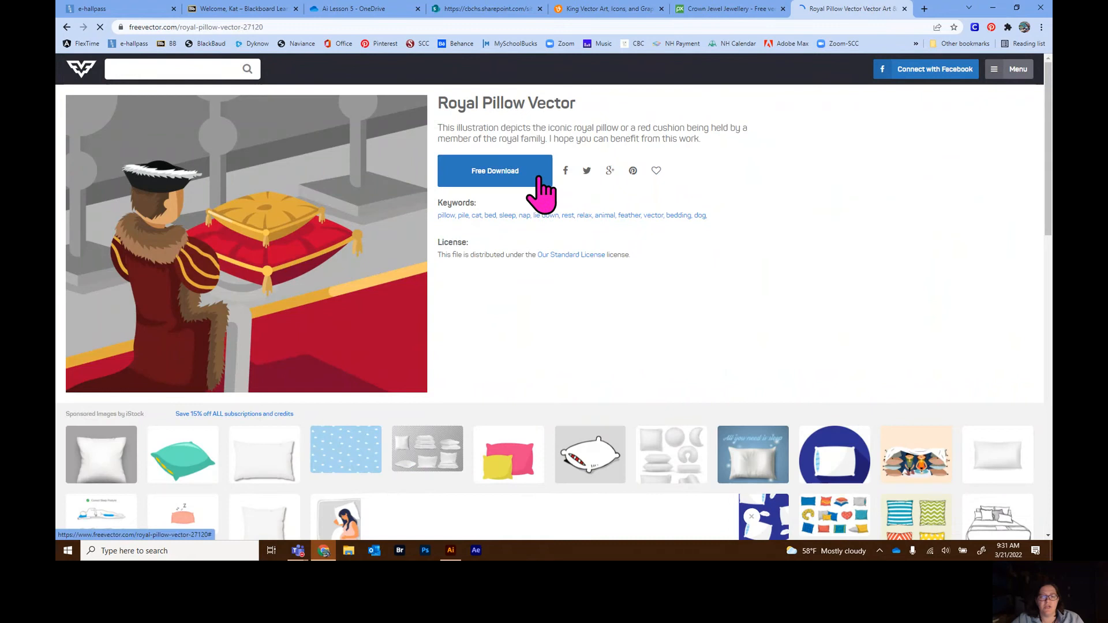
click(67, 27)
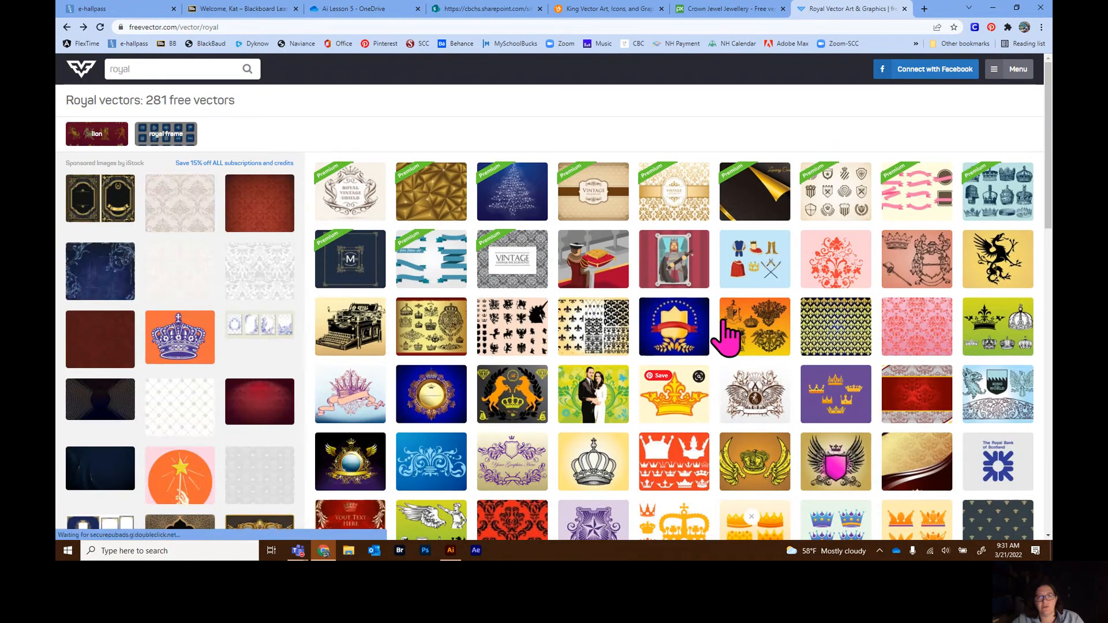
View Vecteezy's cartoon king holding a golden scepter, return to its king results, and revisit the Pixabay crown page
click(582, 10)
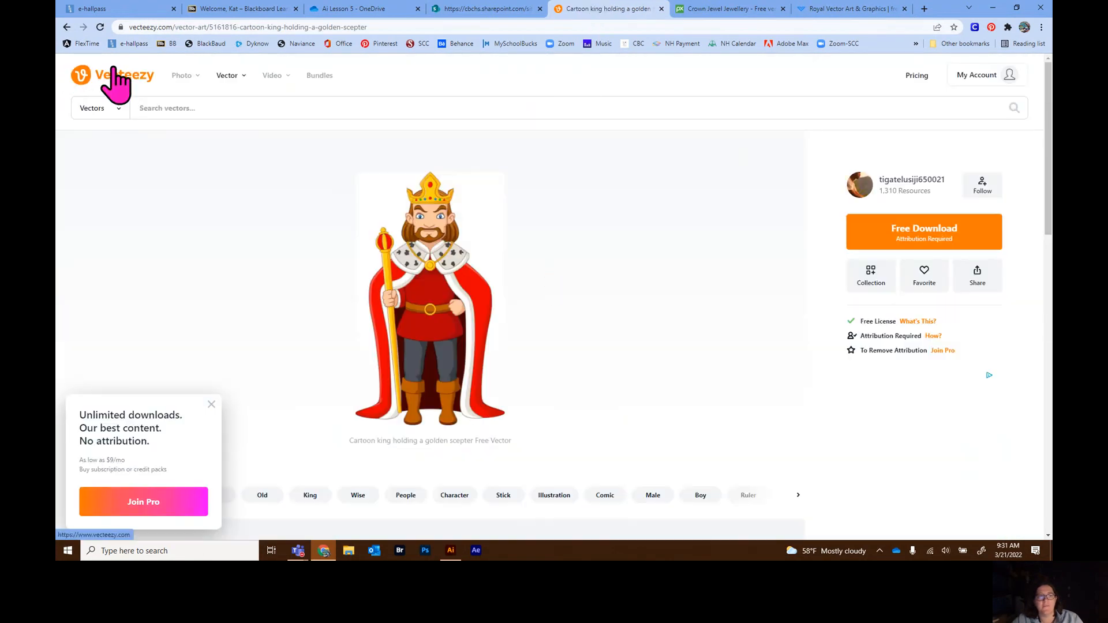
click(67, 27)
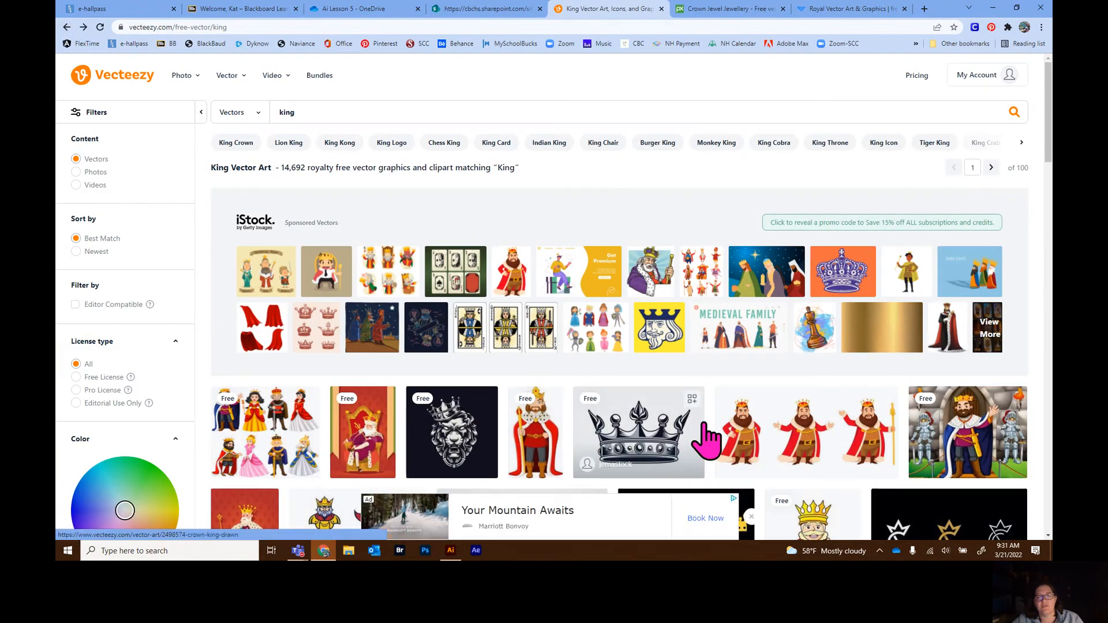
click(848, 10)
click(732, 9)
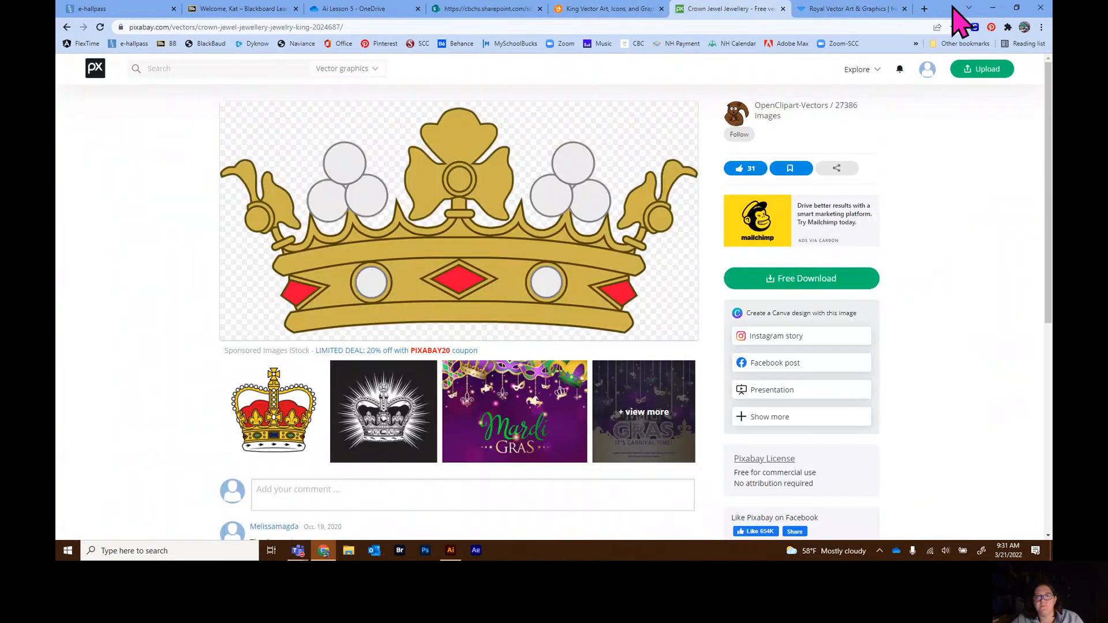
Switch back to the playing-card document in Illustrator, deselect the second queen's hair, and look over the artboards at 100%
click(993, 8)
scroll(492, 388, down, 2)
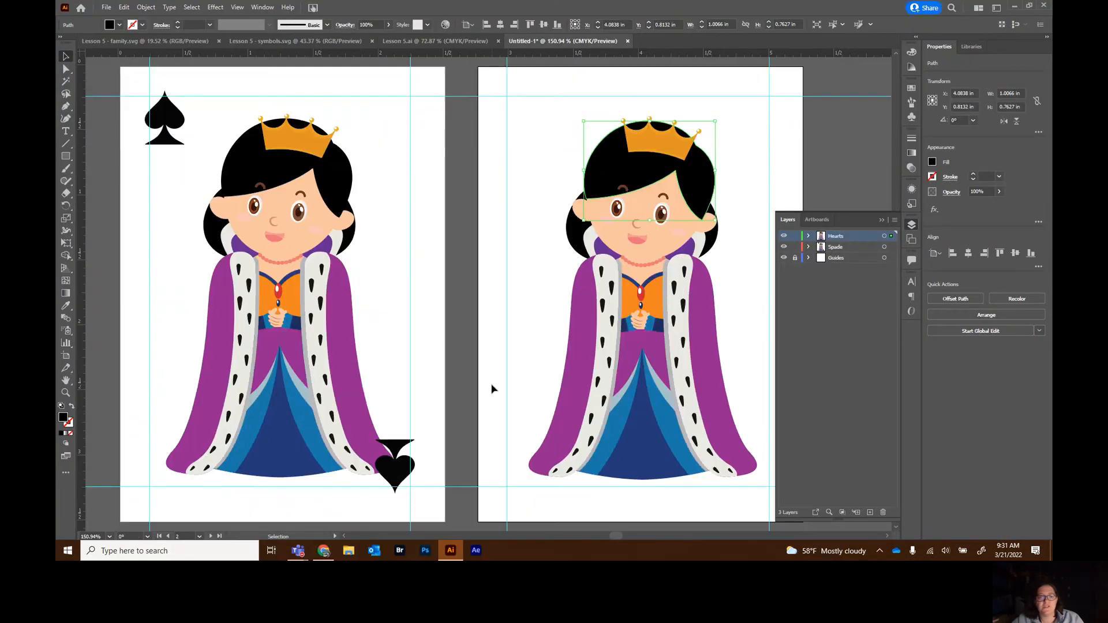
key(ctrl+minus)
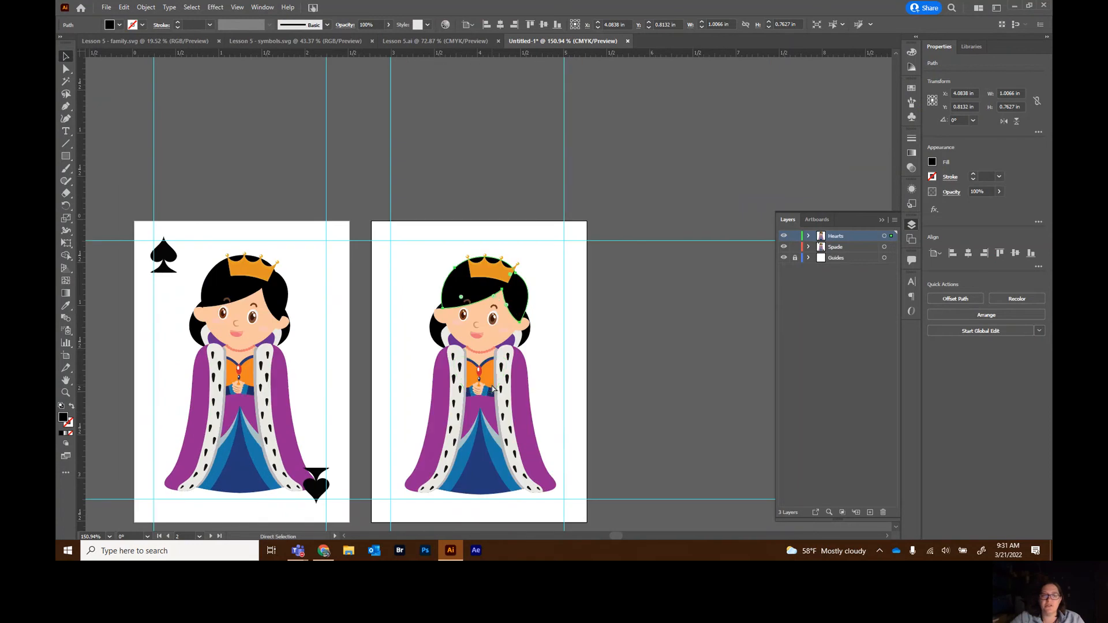
key(v)
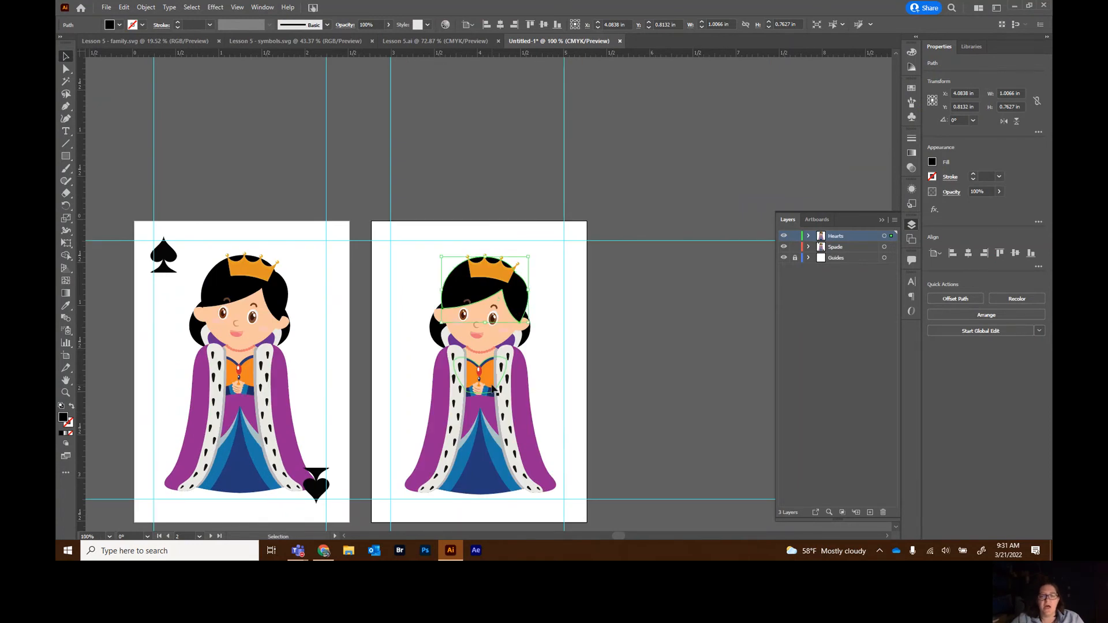
click(237, 7)
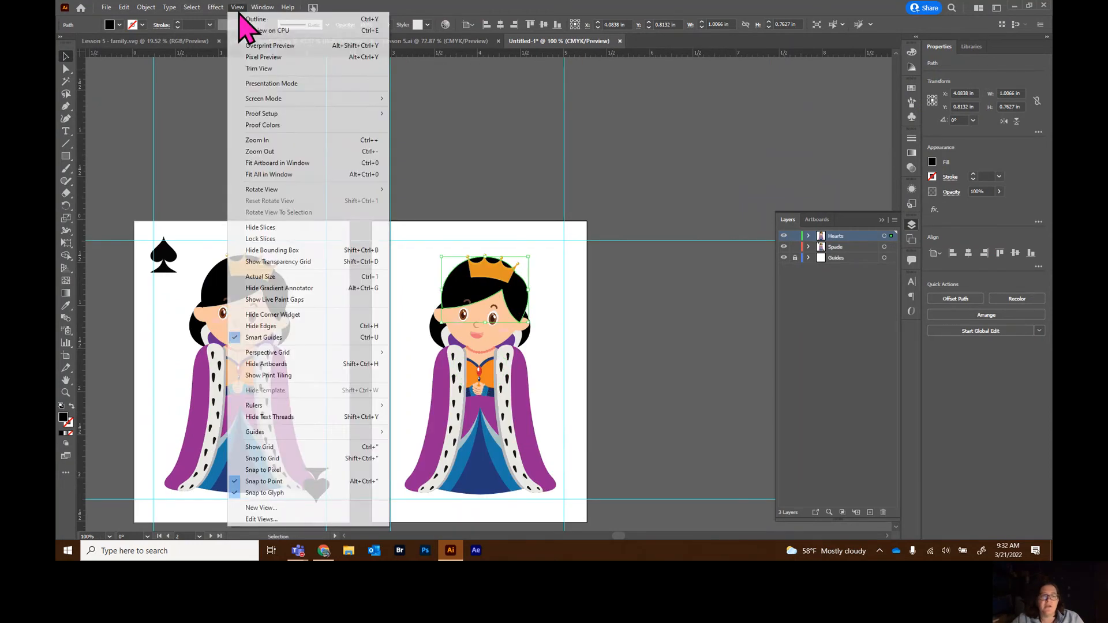
click(589, 182)
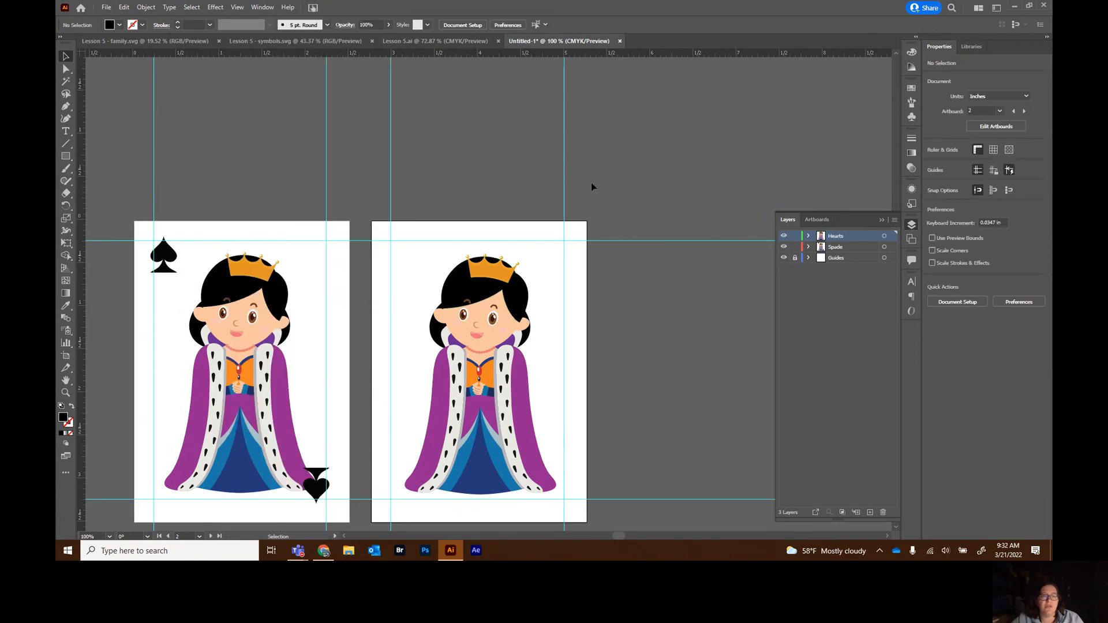
scroll(600, 188, down, 3)
scroll(600, 189, down, 5)
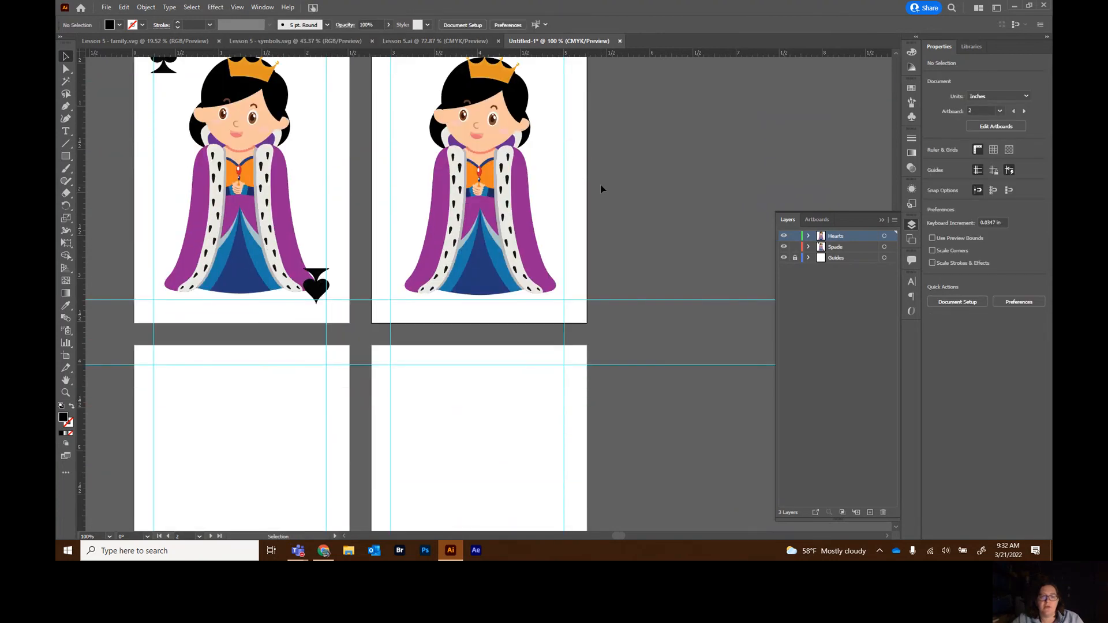
scroll(601, 189, down, 3)
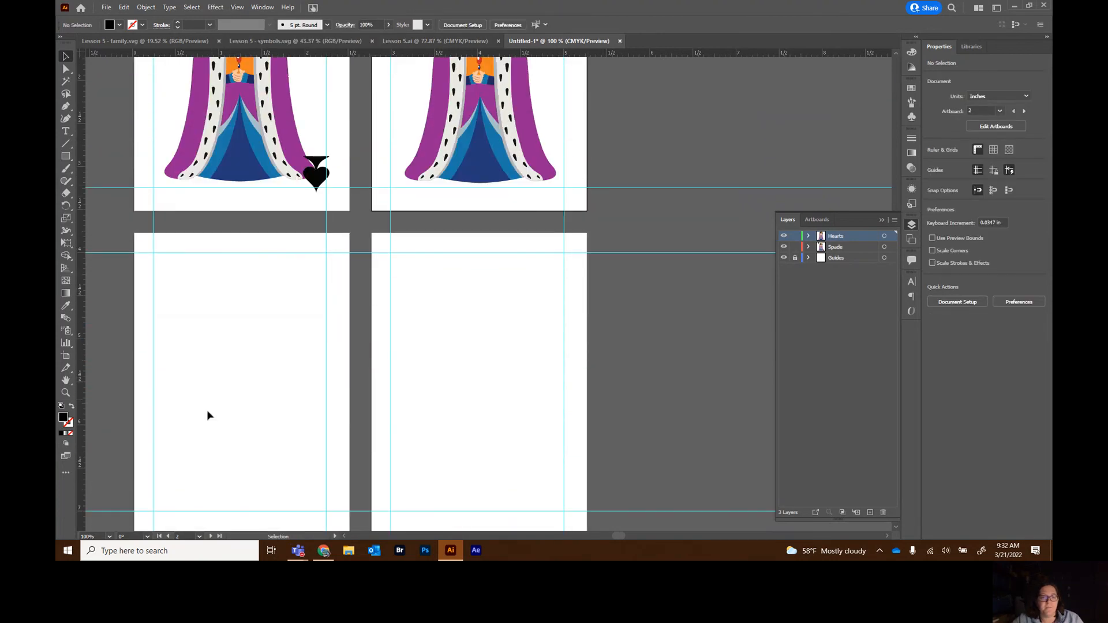